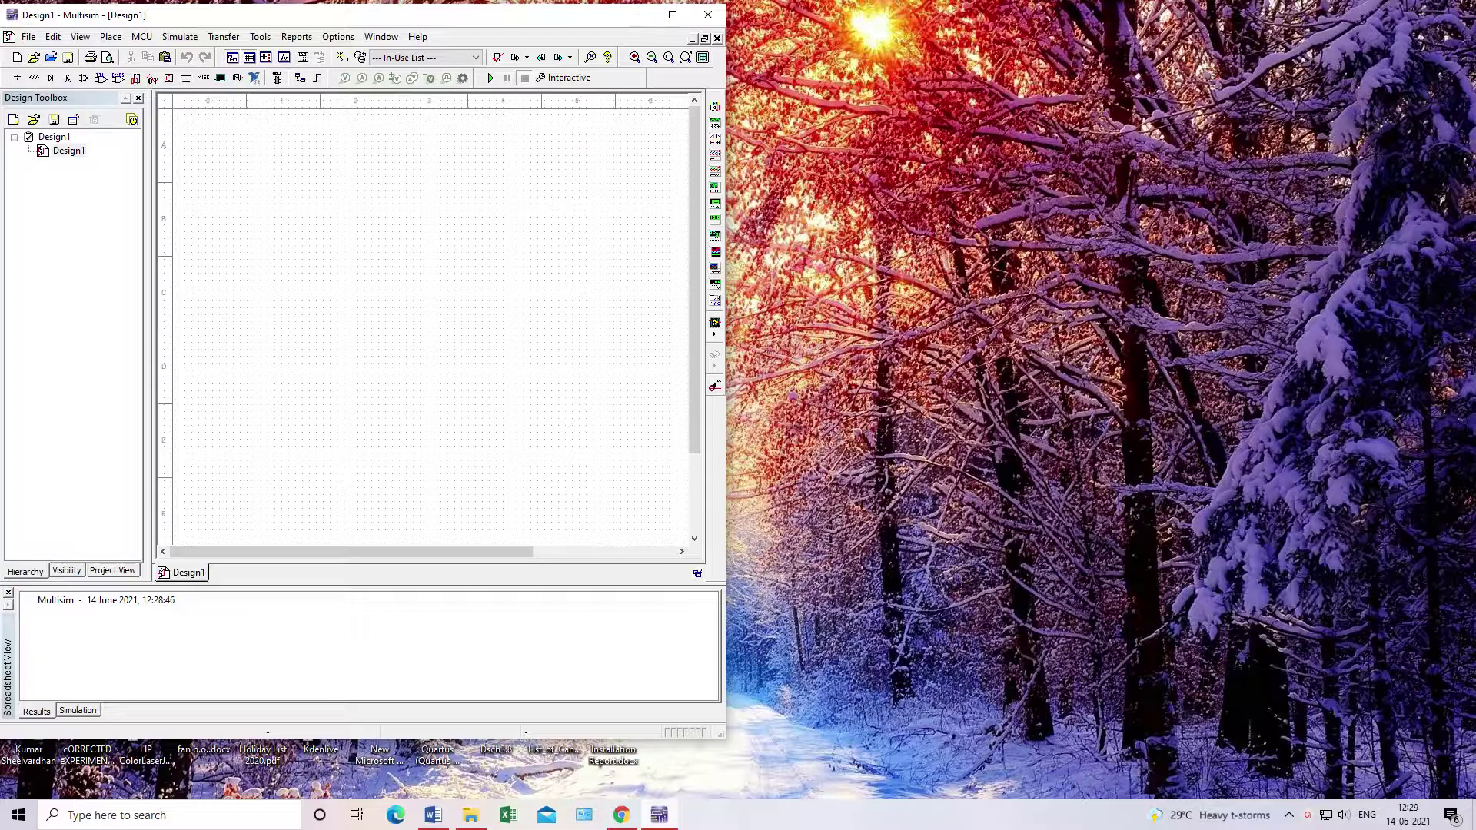
# Switch to the Digital Design Manual document in Word and read the aim of Experiment No.-05
pyautogui.moveTo(433, 815)
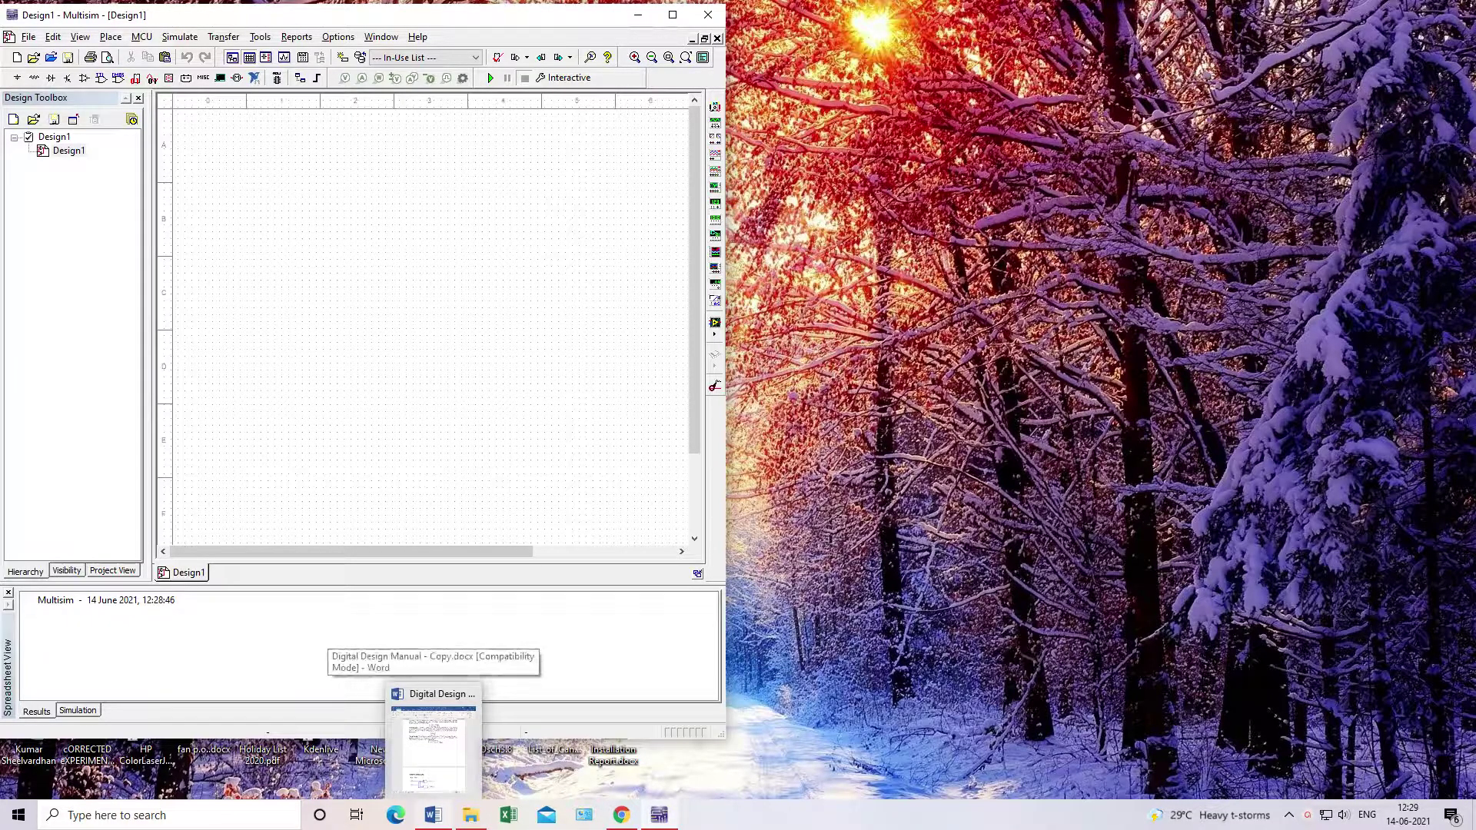
pyautogui.click(433, 738)
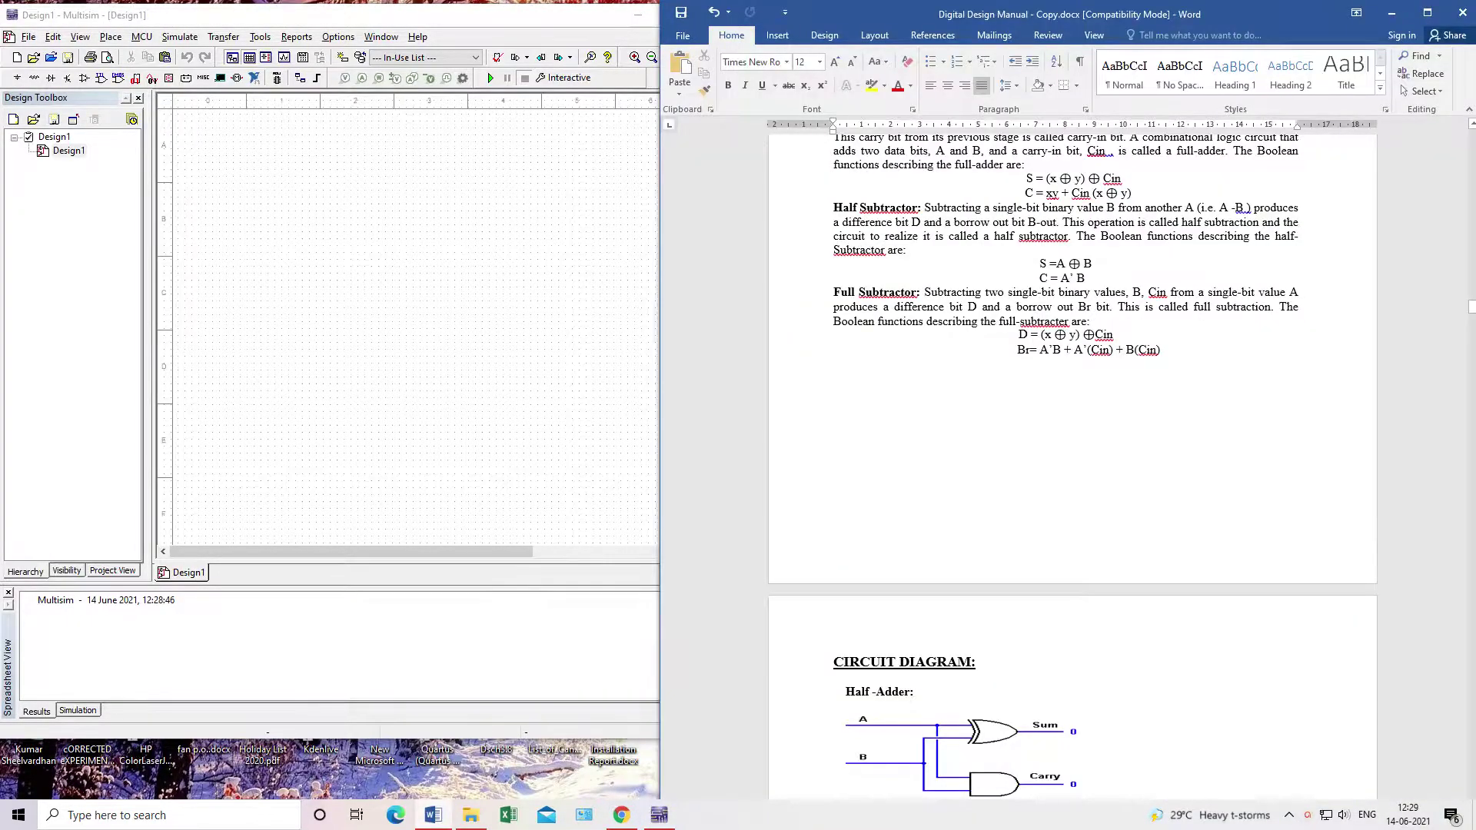
pyautogui.scroll(5, 1065, 411)
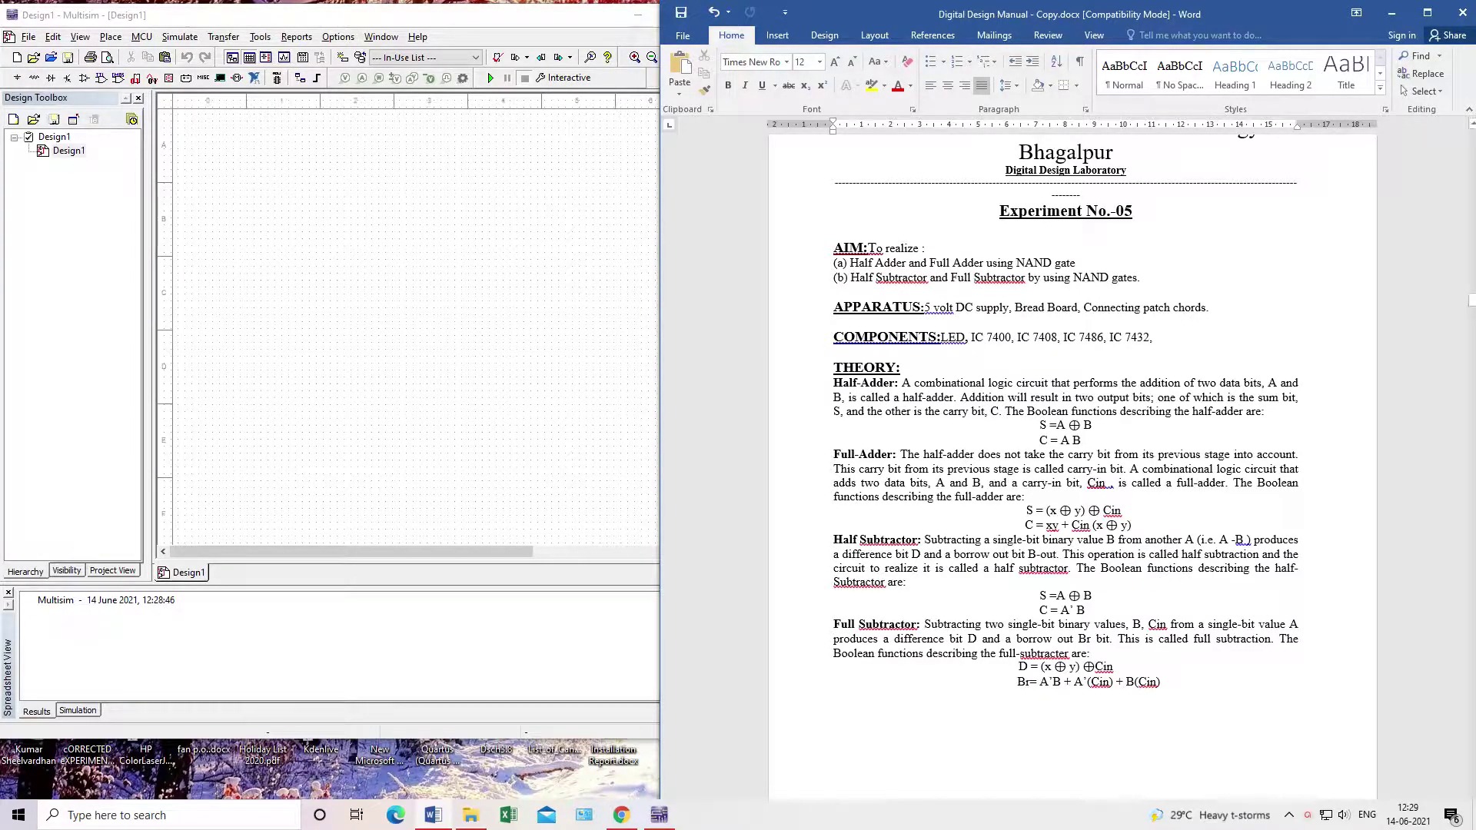
pyautogui.moveTo(851, 278); pyautogui.dragTo(1042, 277)
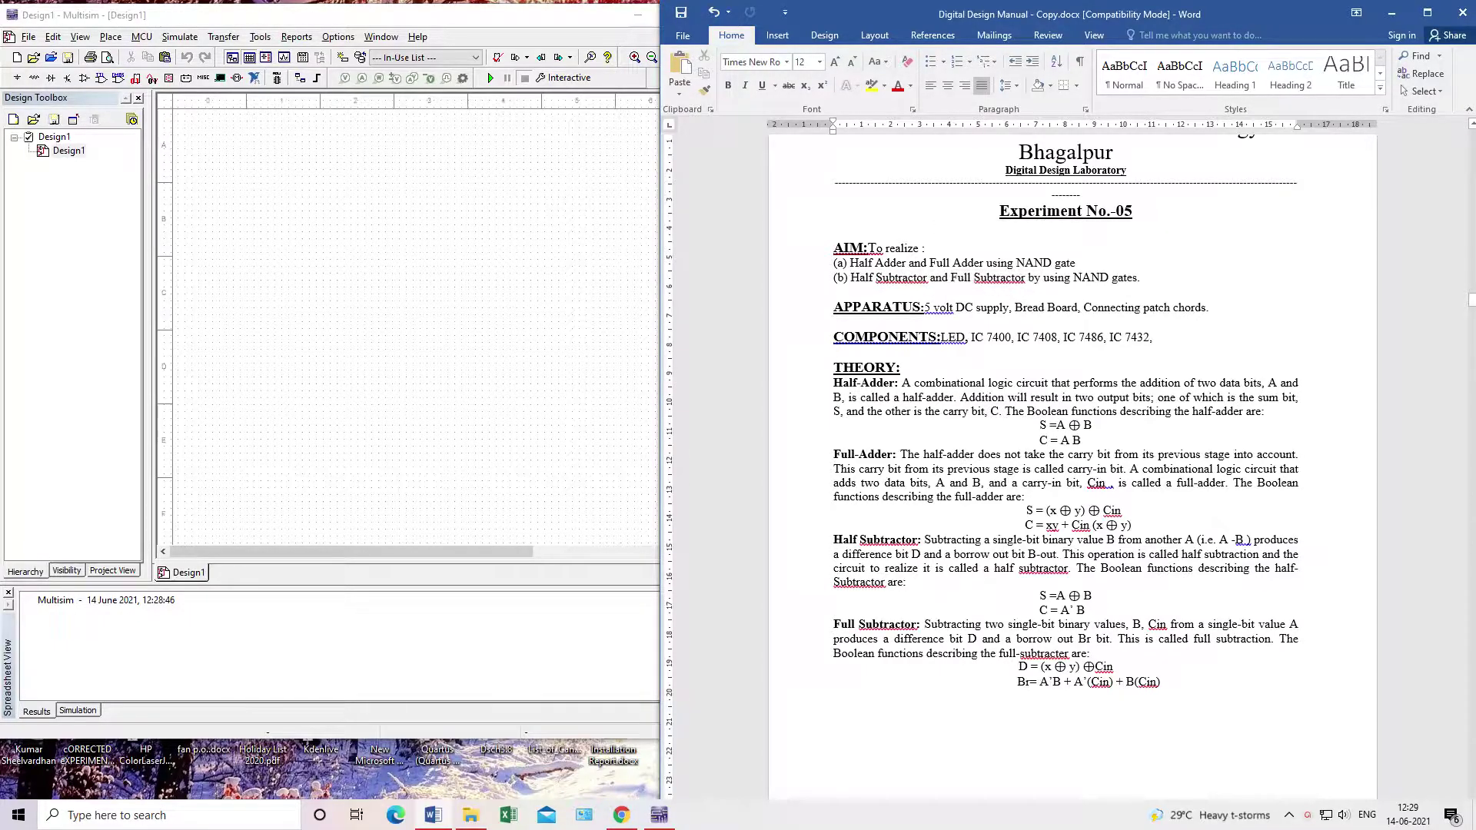
pyautogui.moveTo(849, 263); pyautogui.dragTo(1080, 263)
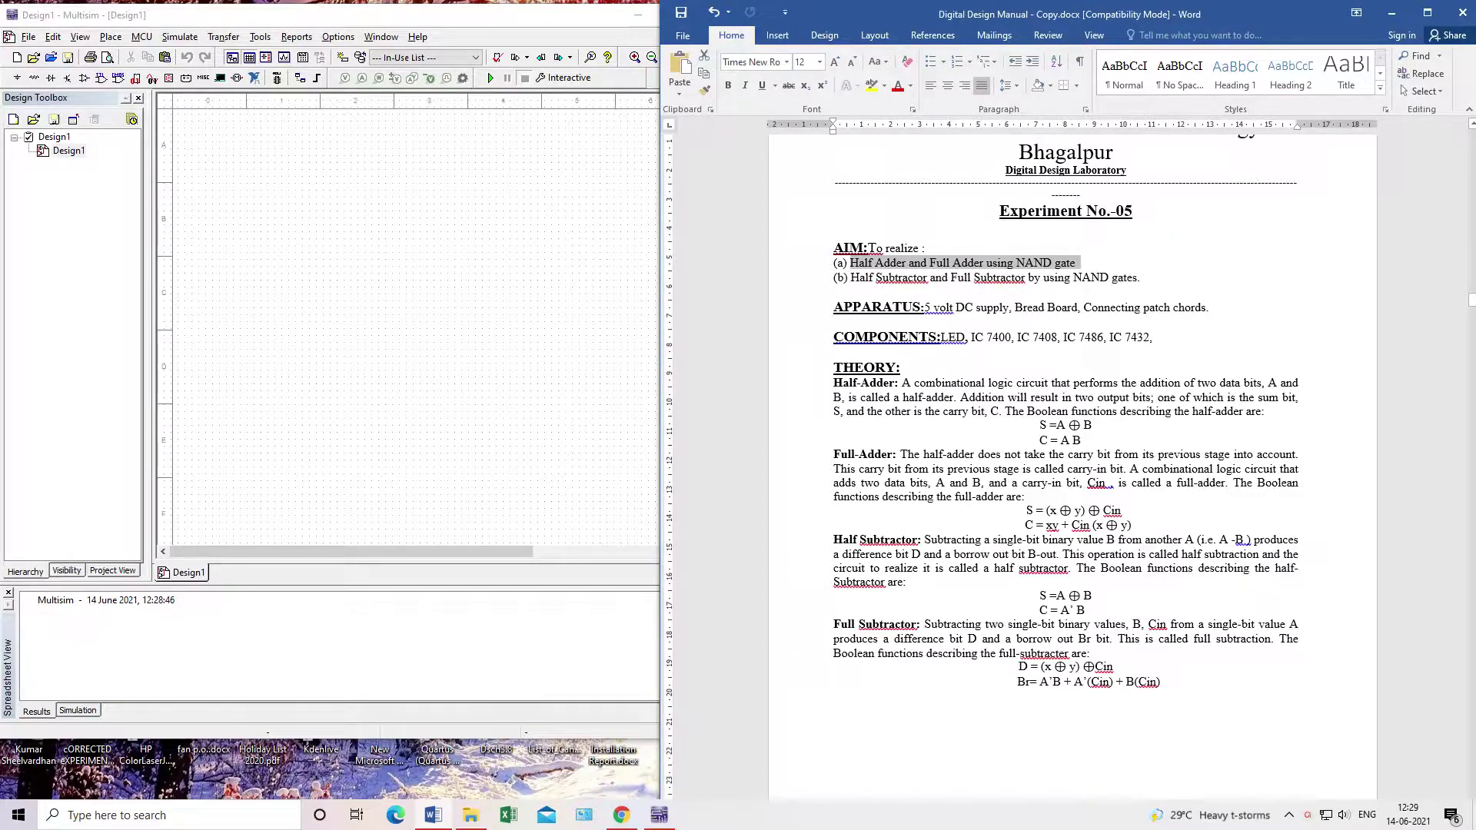
# Reposition the Word window beside the Multisim window so that it no longer covers the schematic workspace
pyautogui.click(1040, 425)
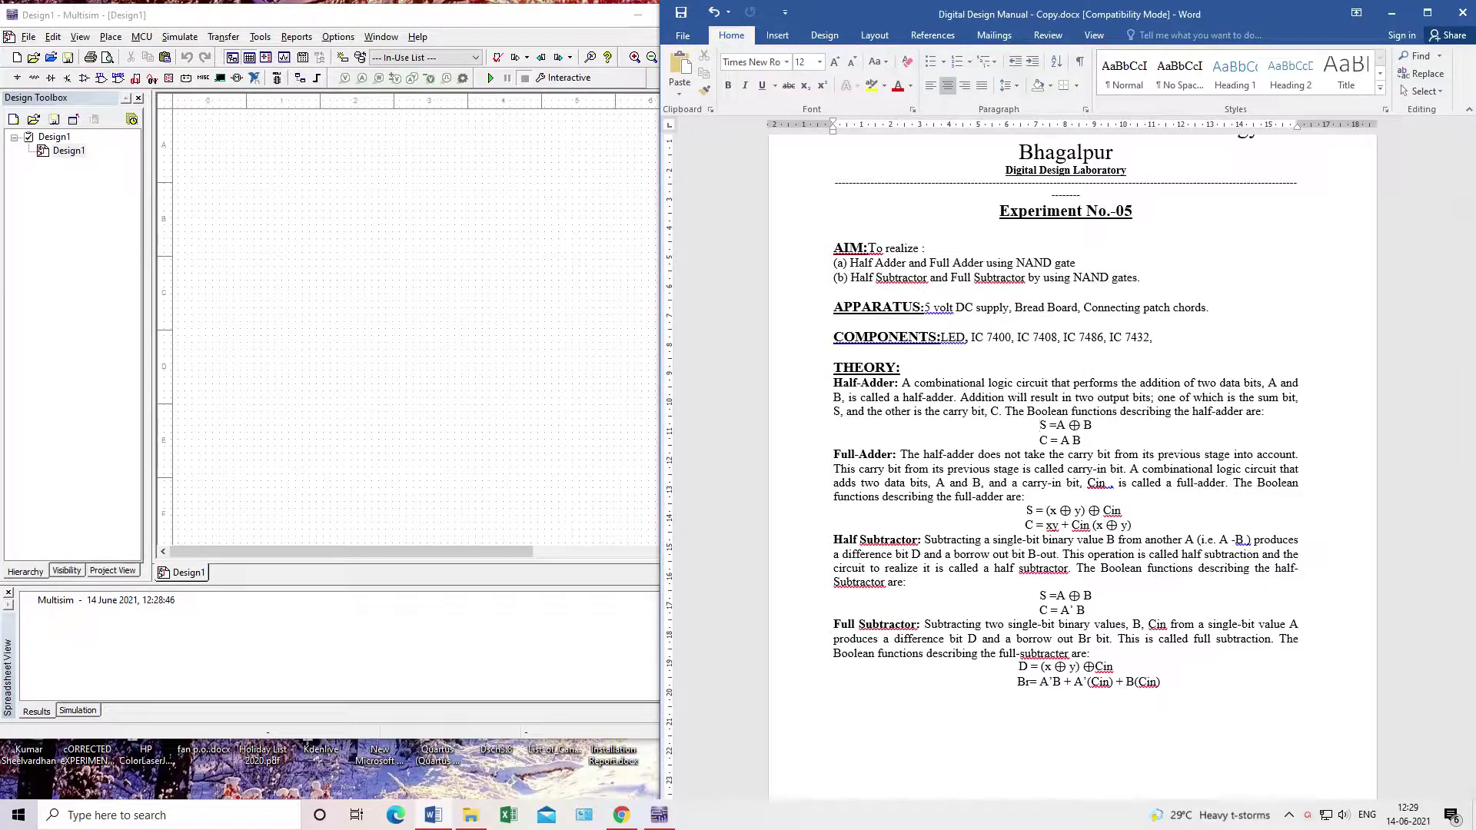
pyautogui.moveTo(1068, 13); pyautogui.dragTo(1121, 13)
pyautogui.moveTo(713, 384); pyautogui.dragTo(727, 384)
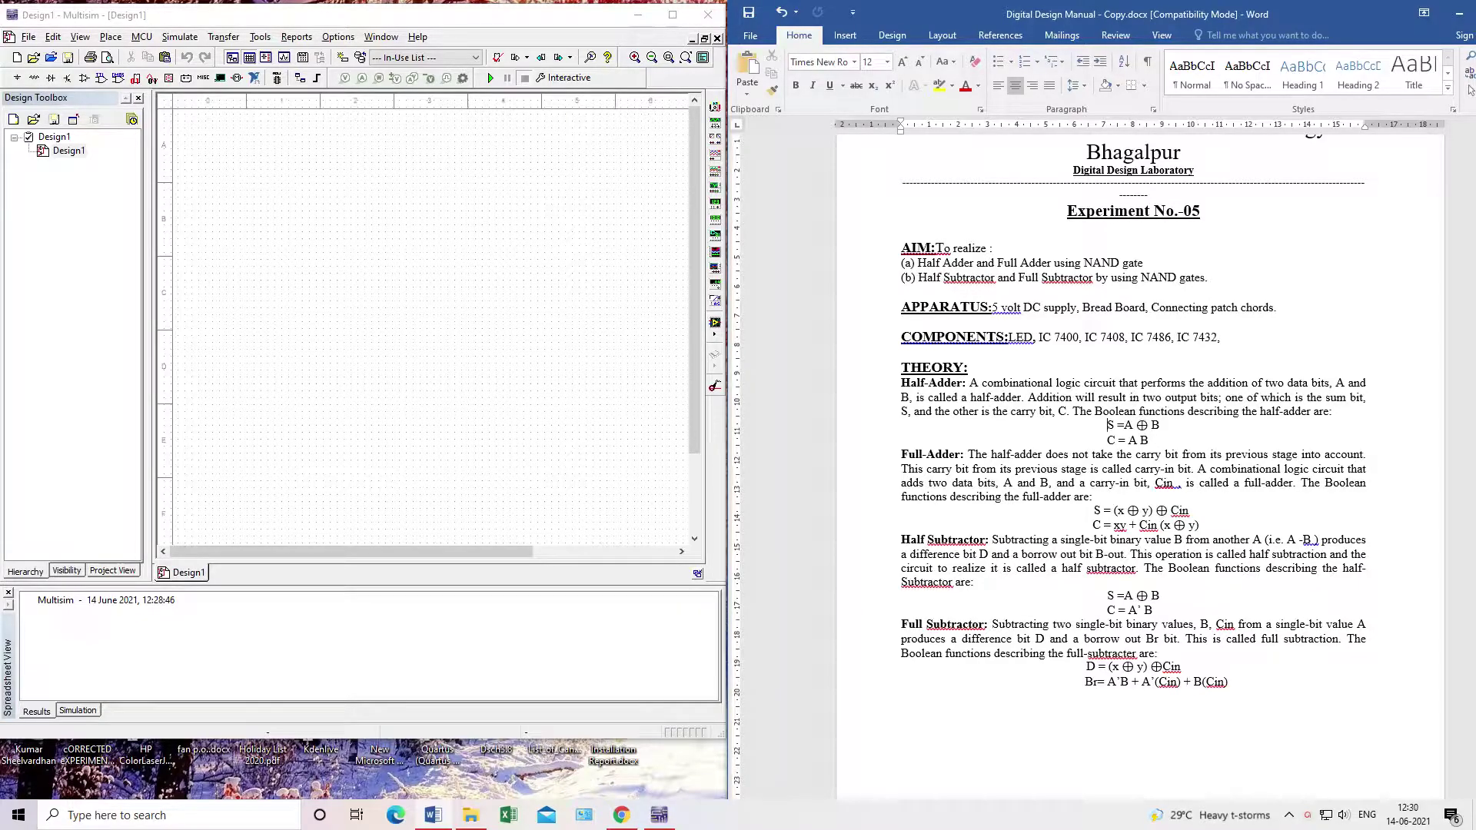
# Examine the half-adder's Boolean functions for sum S and carry C in the Theory section
pyautogui.moveTo(901, 247); pyautogui.dragTo(988, 248)
pyautogui.click(945, 385)
pyautogui.moveTo(1107, 425); pyautogui.dragTo(1156, 440)
pyautogui.click(1092, 496)
pyautogui.click(1106, 425)
pyautogui.moveTo(1107, 425); pyautogui.dragTo(1152, 440)
pyautogui.click(1136, 425)
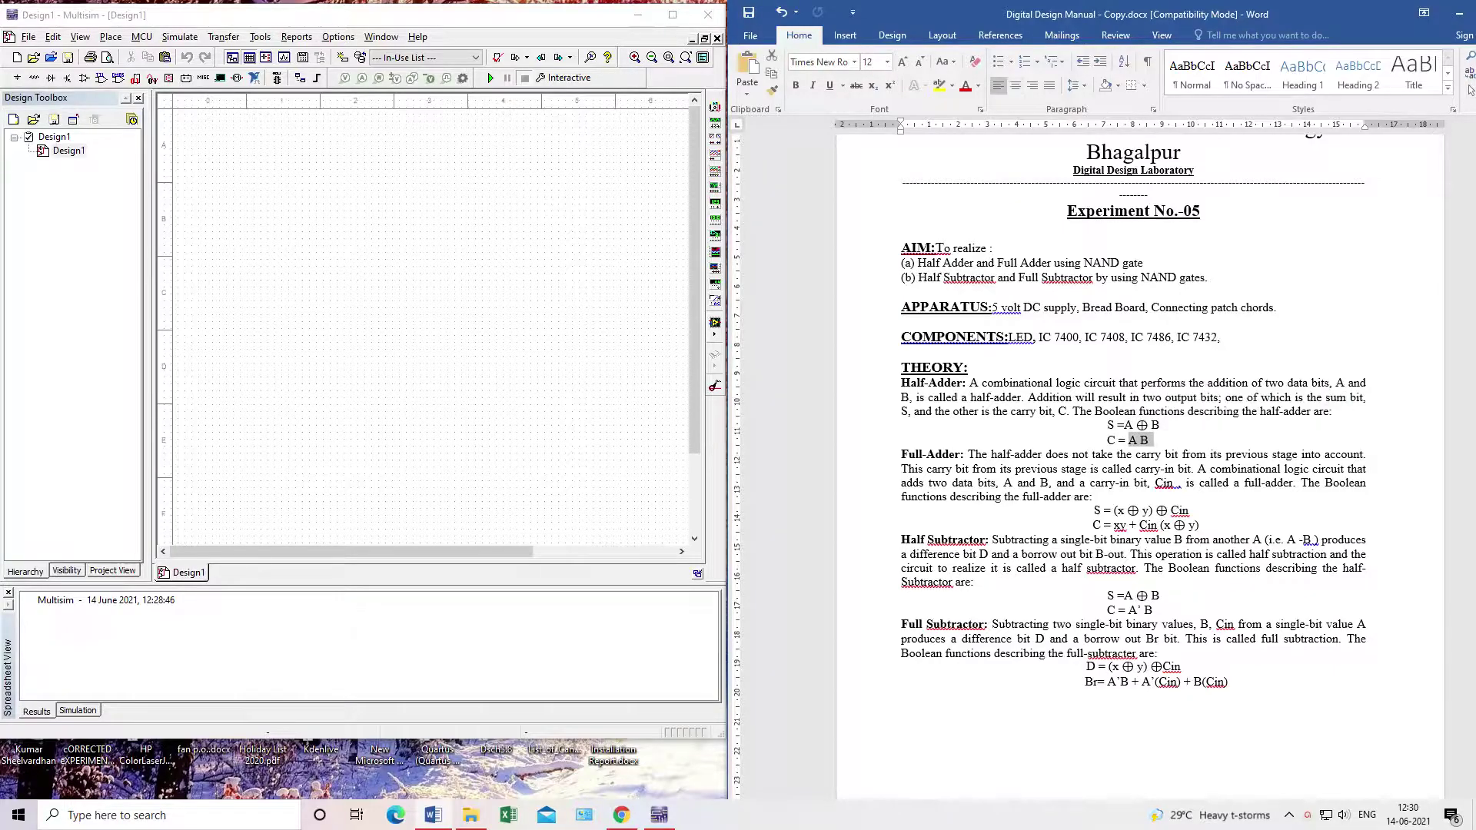
pyautogui.click(1151, 425)
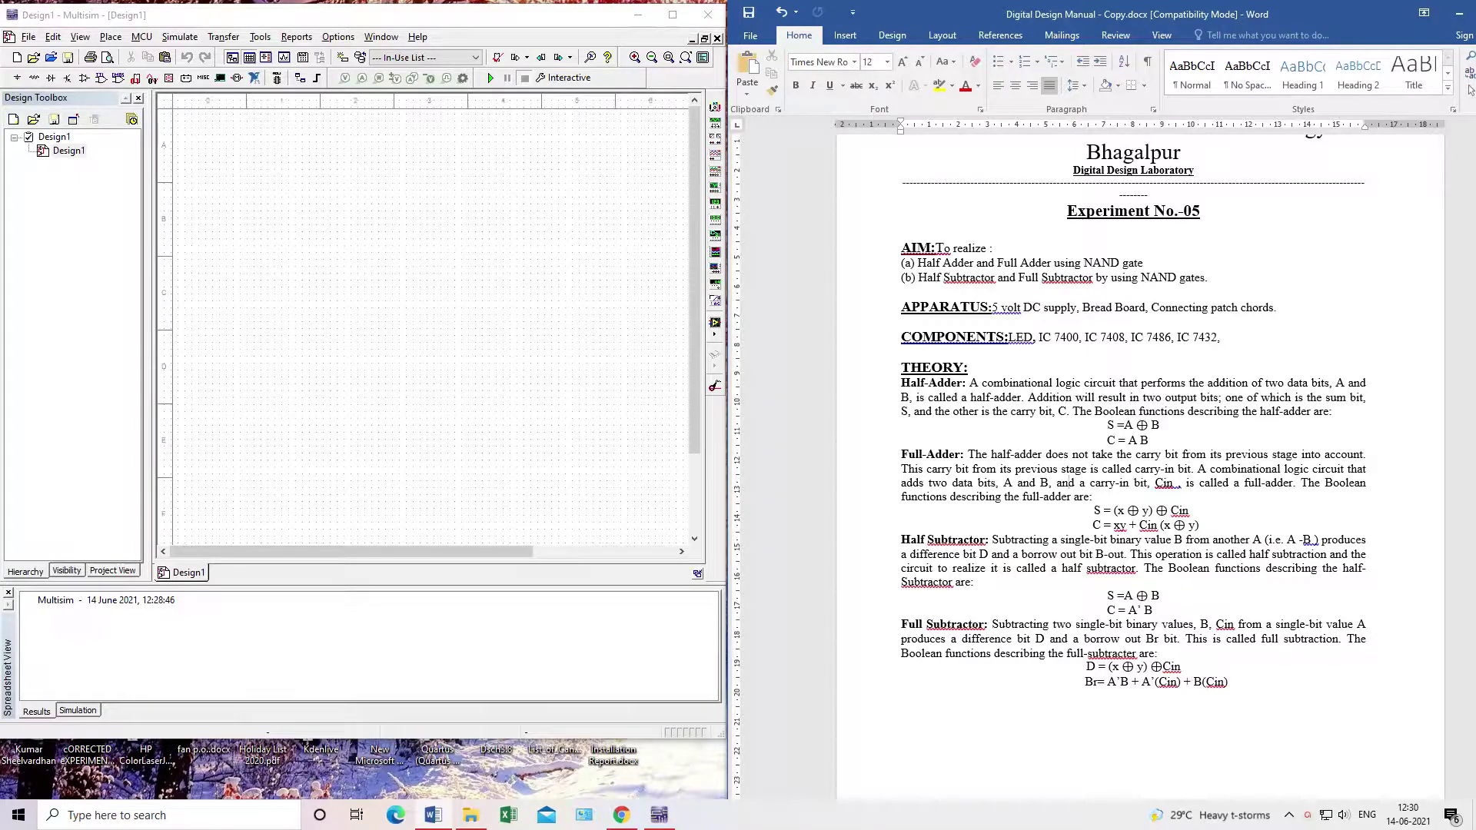
pyautogui.moveTo(1107, 425); pyautogui.dragTo(1164, 425)
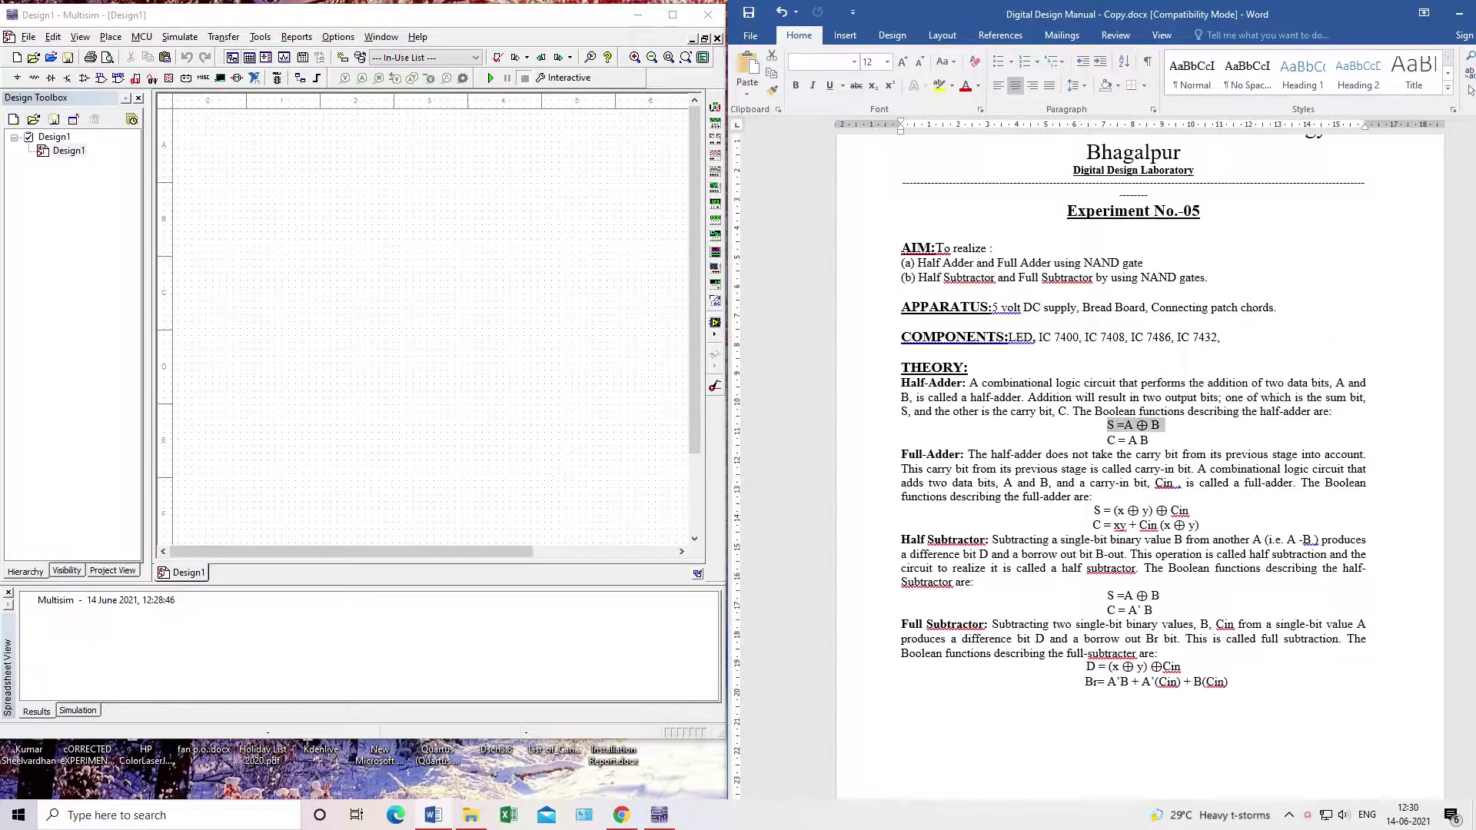
# Examine the full-adder's sum and carry equations, including the xy and Cin terms
pyautogui.moveTo(1093, 511); pyautogui.dragTo(1193, 510)
pyautogui.click(1095, 553)
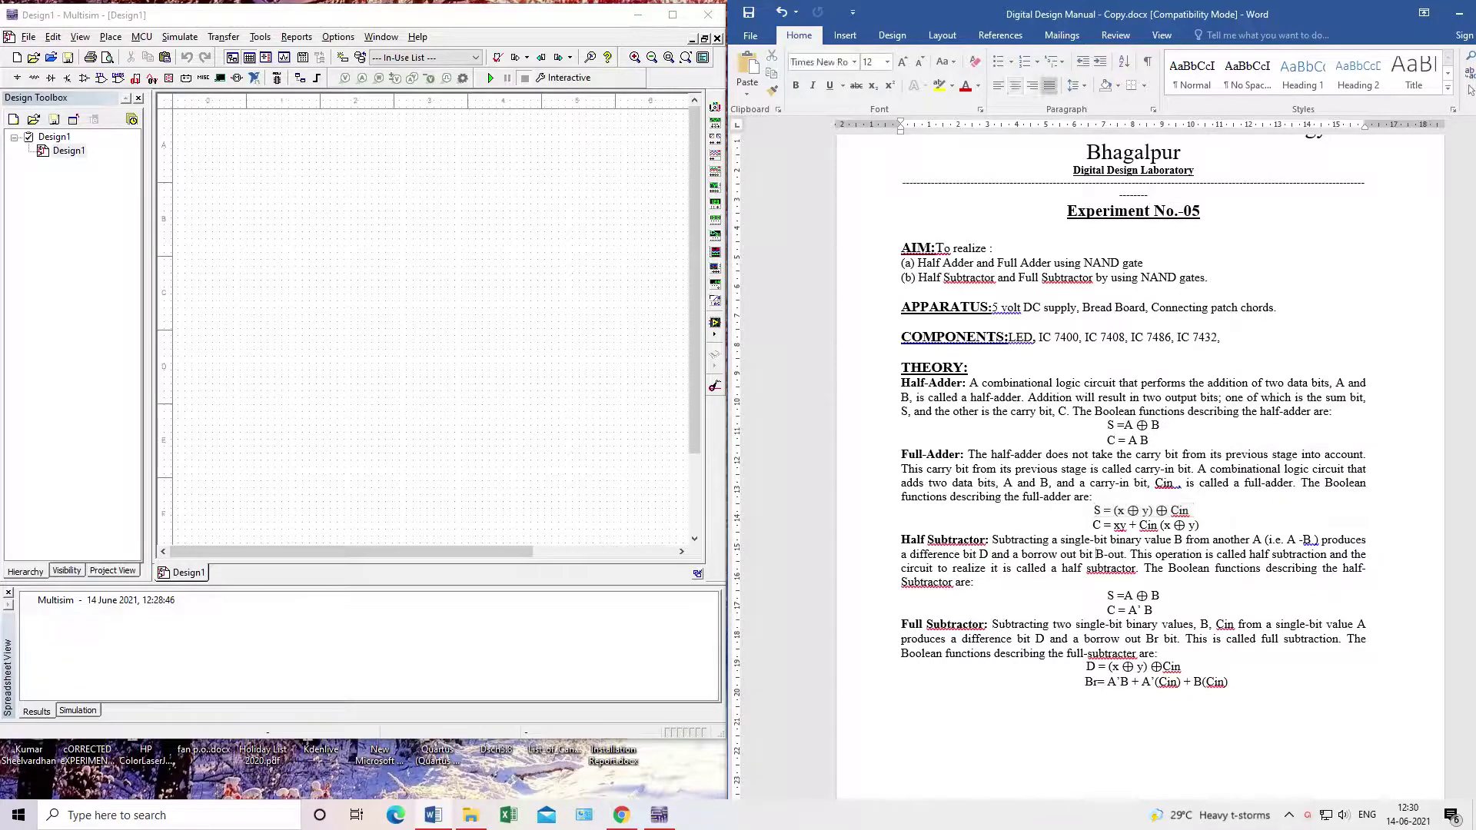
pyautogui.moveTo(1093, 511); pyautogui.dragTo(1194, 511)
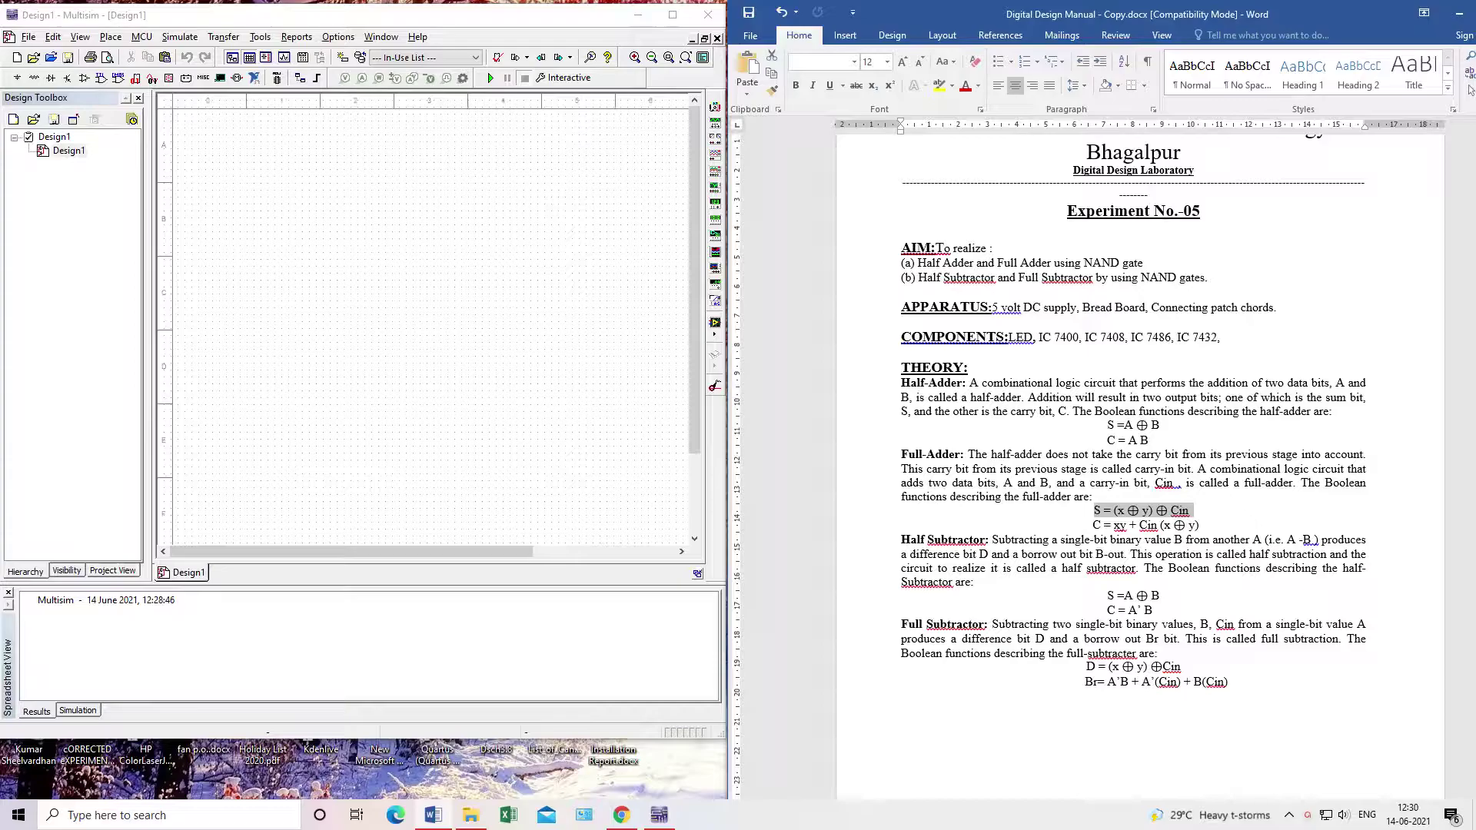
pyautogui.click(1090, 525)
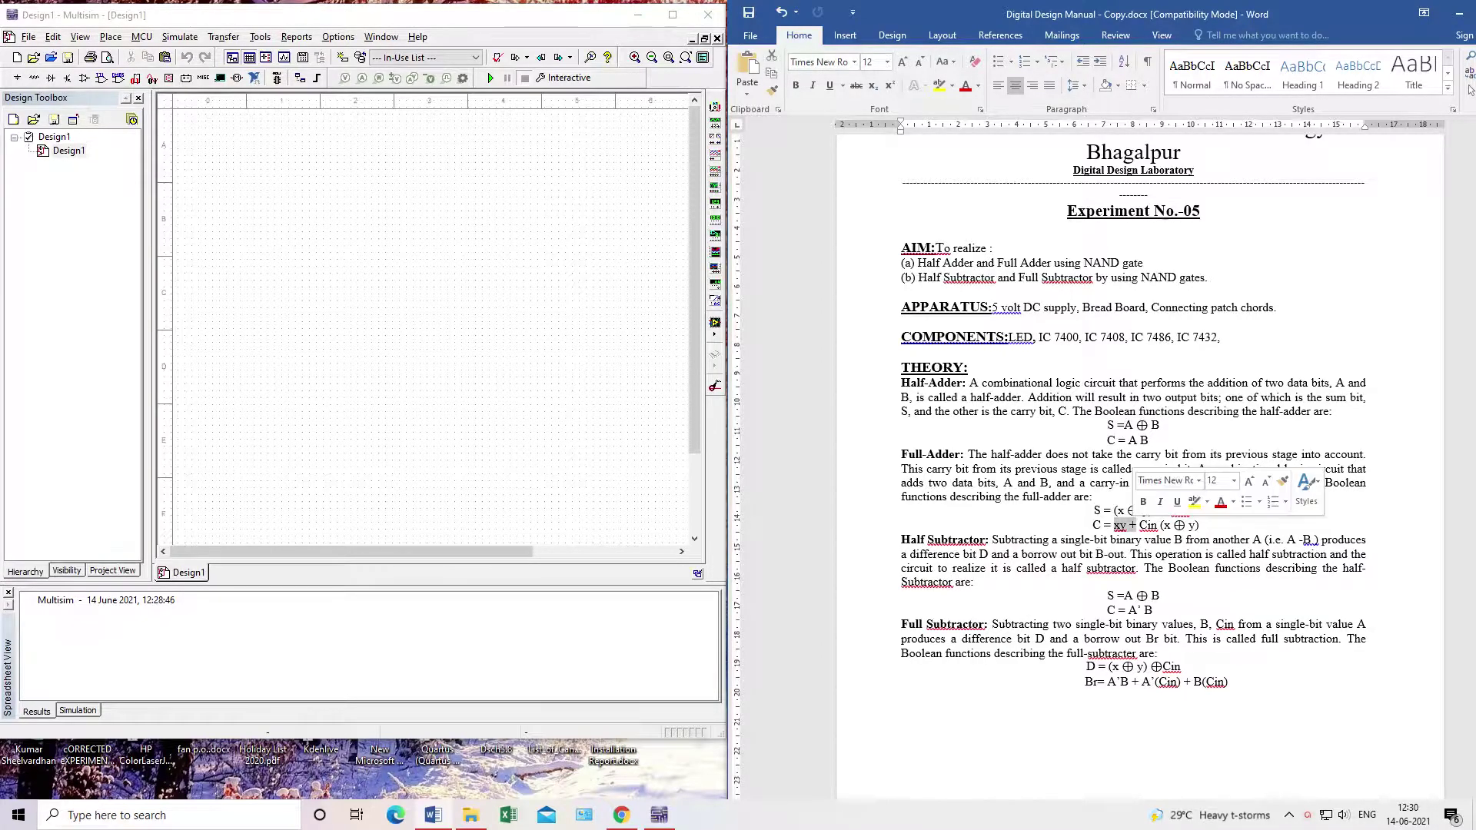
pyautogui.moveTo(1138, 526); pyautogui.dragTo(1170, 525)
pyautogui.click(1182, 568)
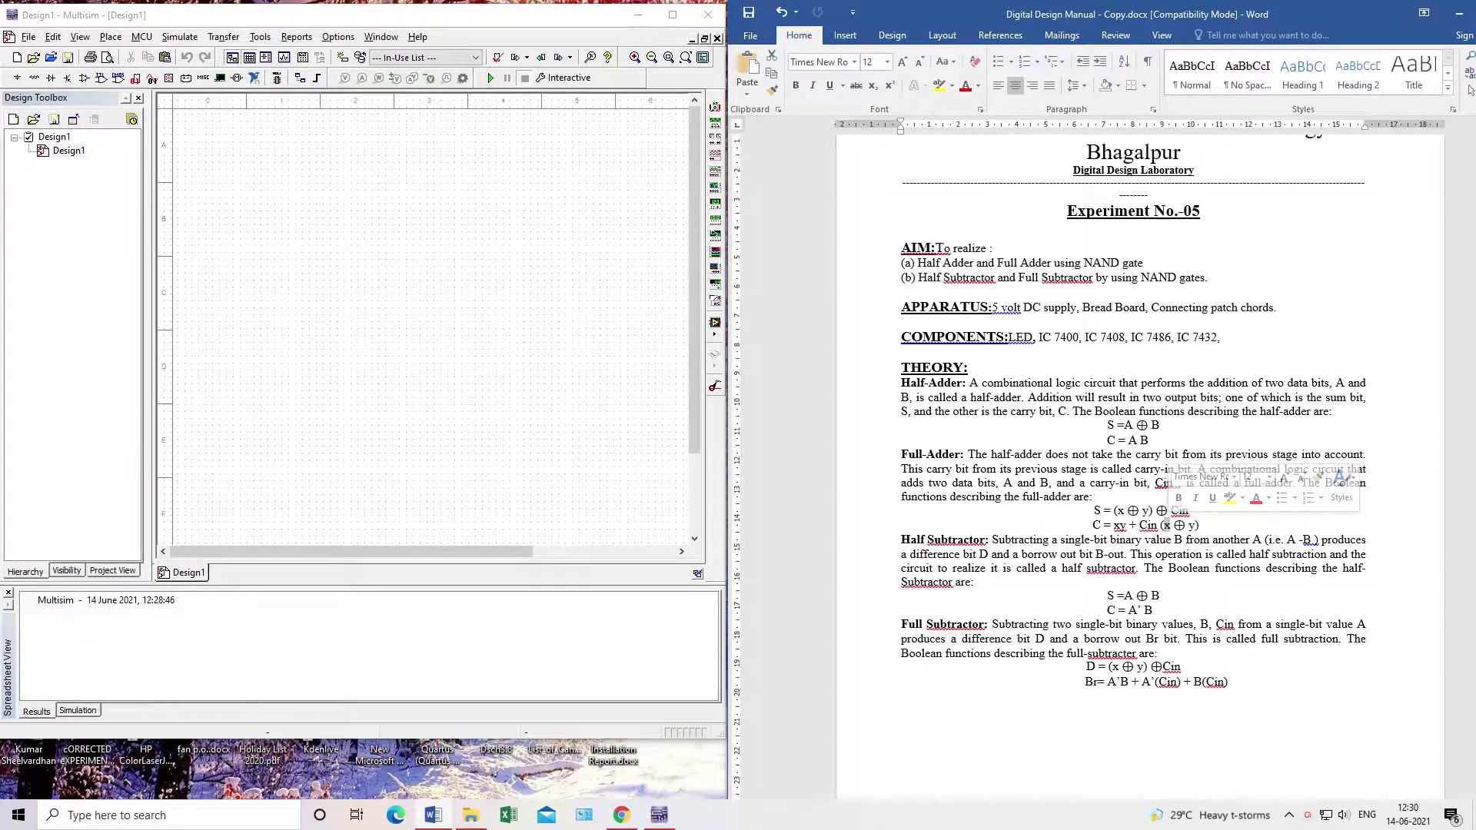
# Examine the half subtractor's Boolean functions for difference and borrow
pyautogui.scroll(-5, 1138, 462)
pyautogui.moveTo(1106, 374); pyautogui.dragTo(1155, 388)
pyautogui.click(1158, 402)
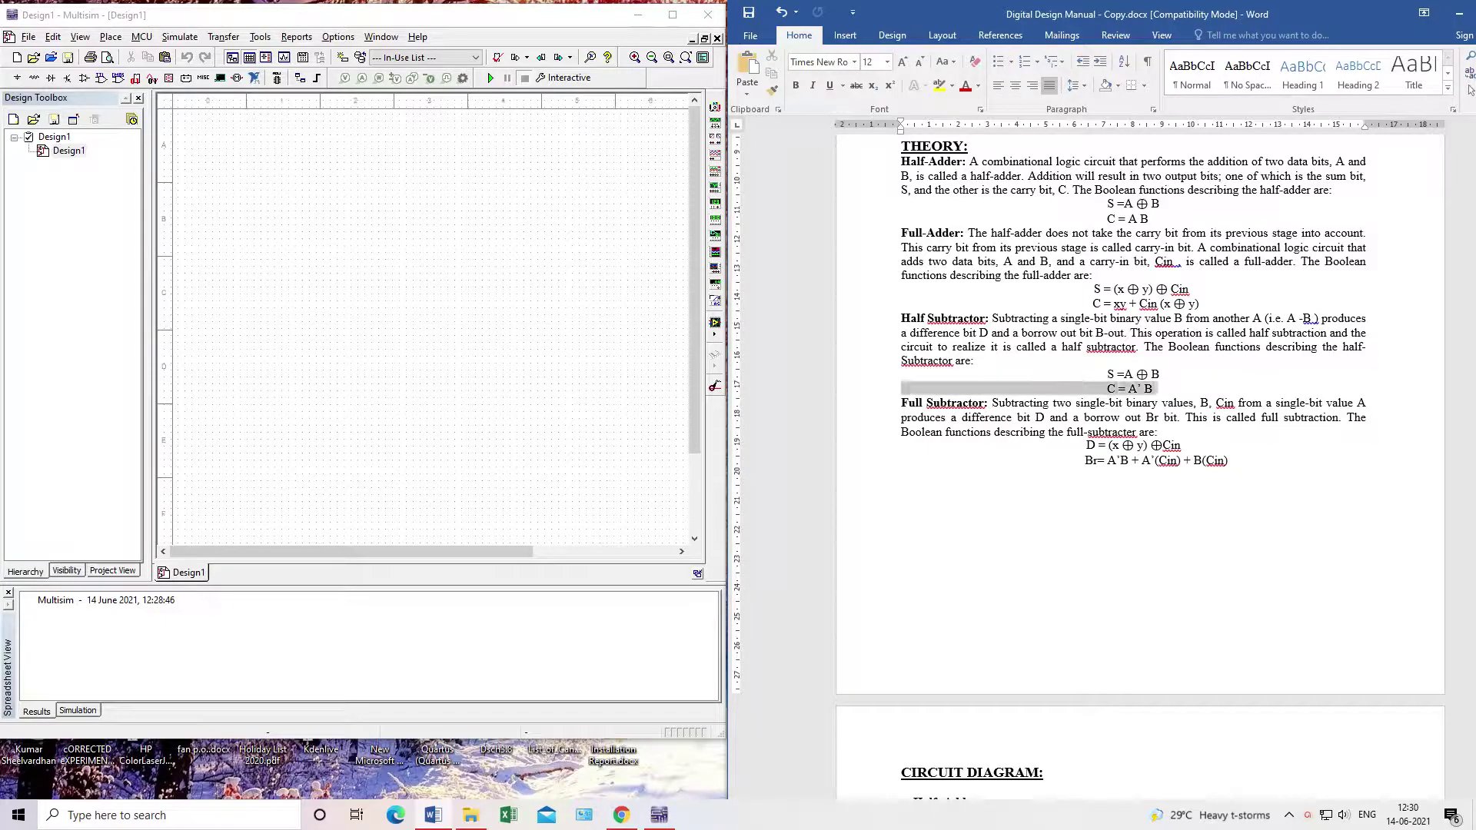
pyautogui.click(1156, 417)
pyautogui.click(1086, 445)
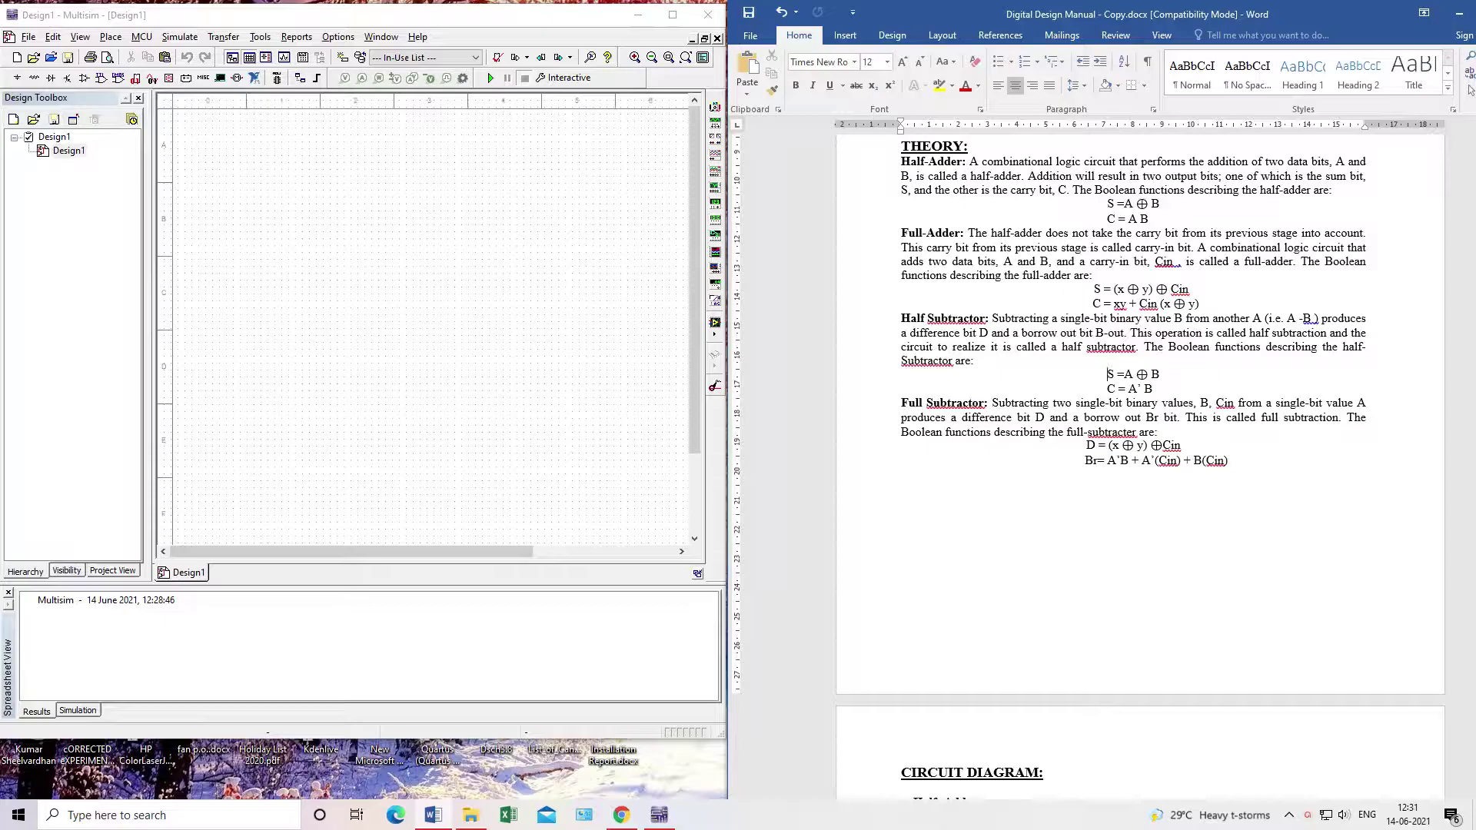
# Compare the full-adder's sum and carry equations with the full subtractor's difference and borrow equations
pyautogui.tripleClick(1141, 289)
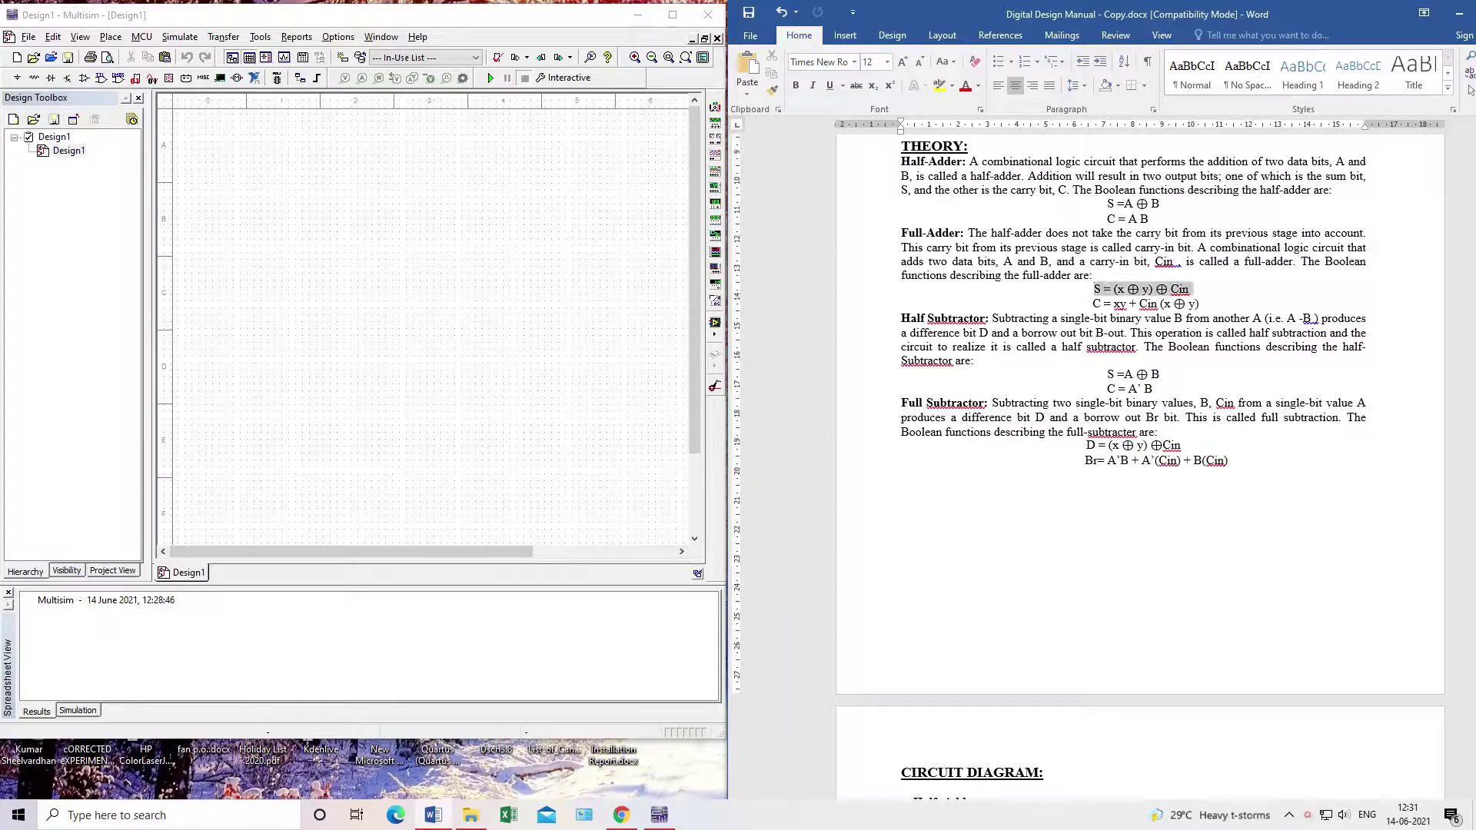
pyautogui.tripleClick(1133, 445)
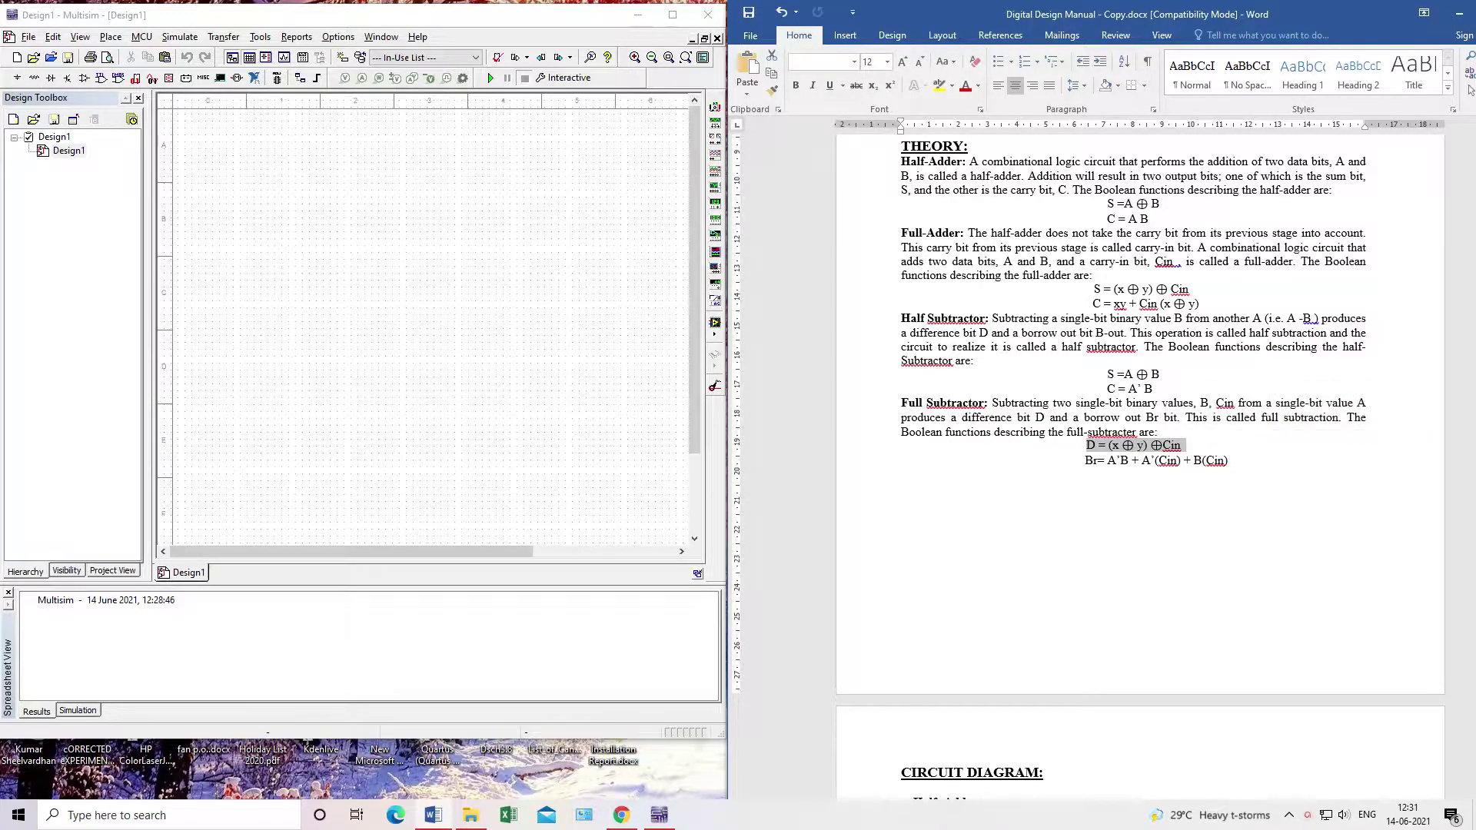
pyautogui.tripleClick(1136, 461)
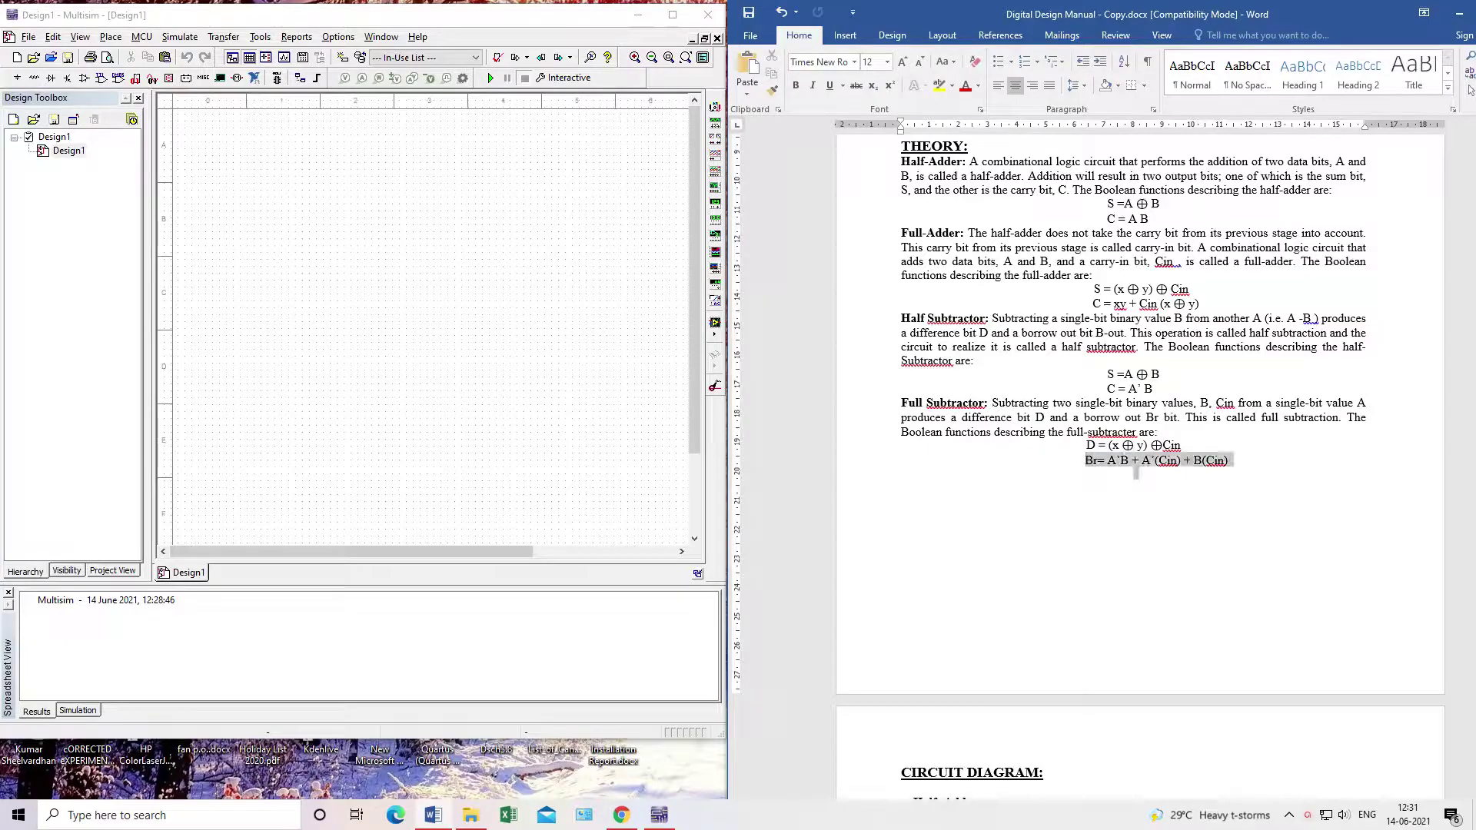
pyautogui.moveTo(1092, 304); pyautogui.dragTo(1198, 303)
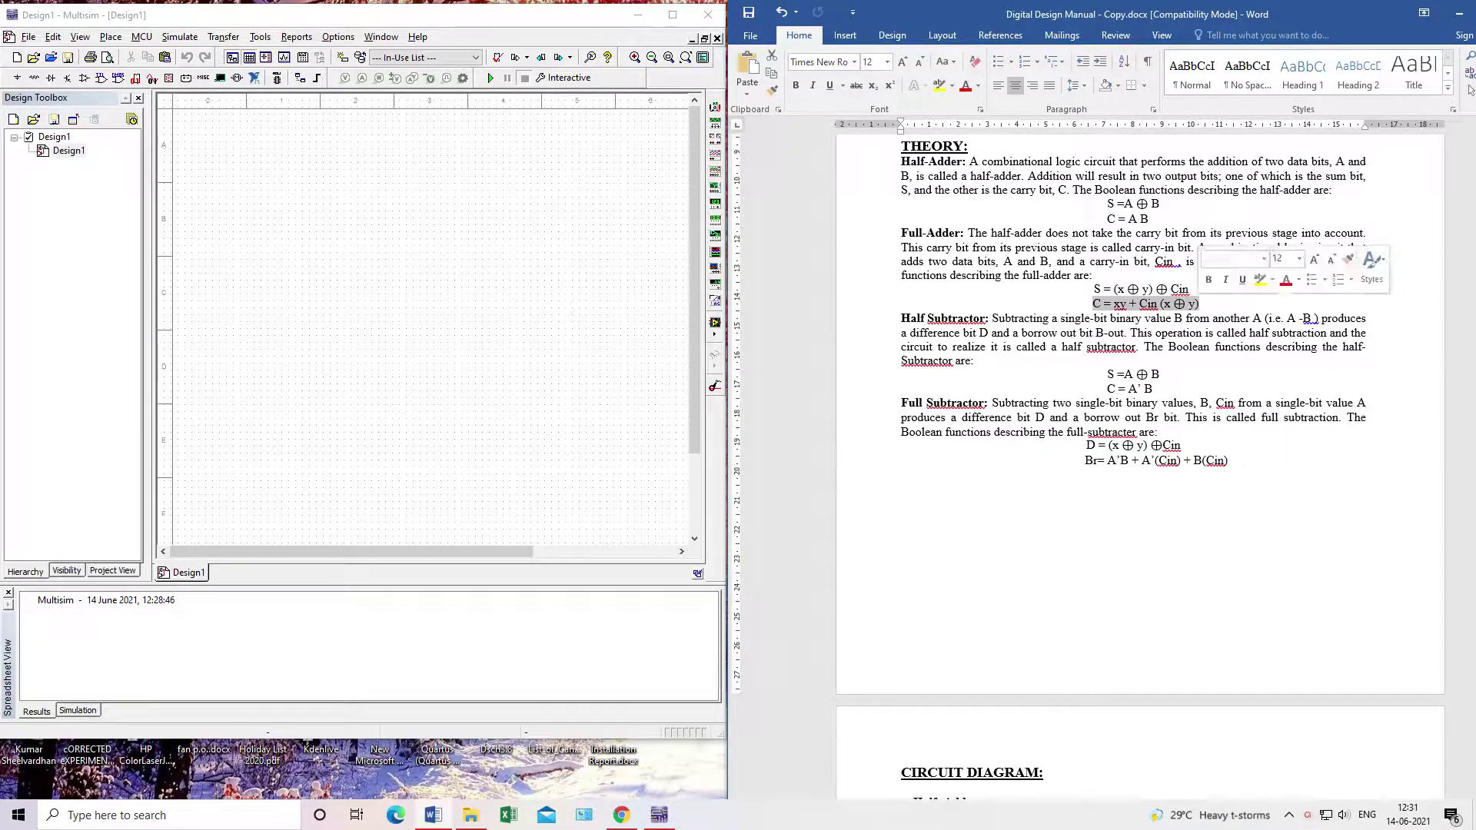
pyautogui.moveTo(1086, 459); pyautogui.dragTo(1227, 460)
pyautogui.click(1133, 503)
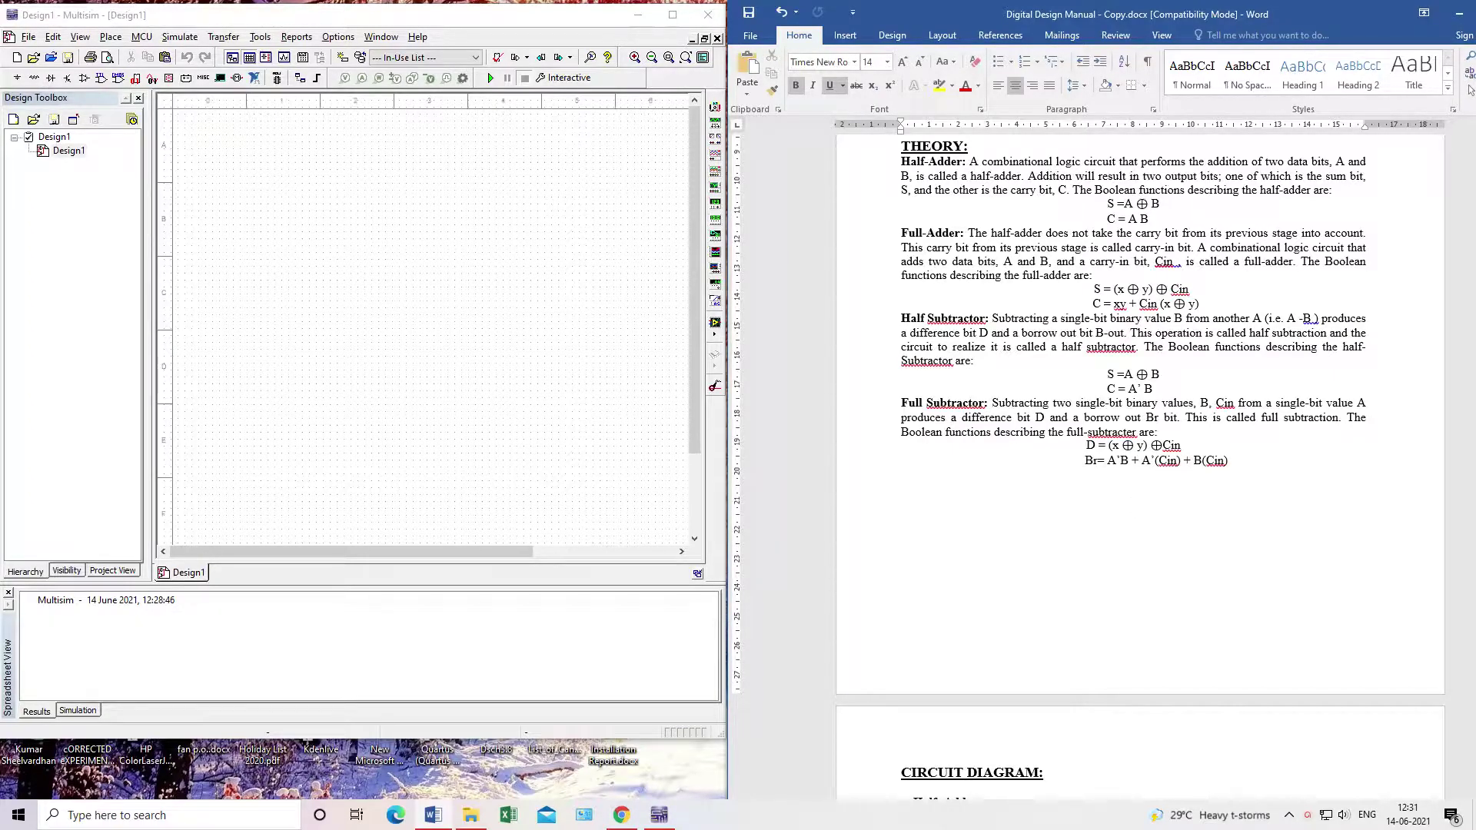
# Look through the circuit diagrams, the half-adder K-maps, and the full-adder truth table, sum derivation and K-maps
pyautogui.scroll(-15, 1140, 461)
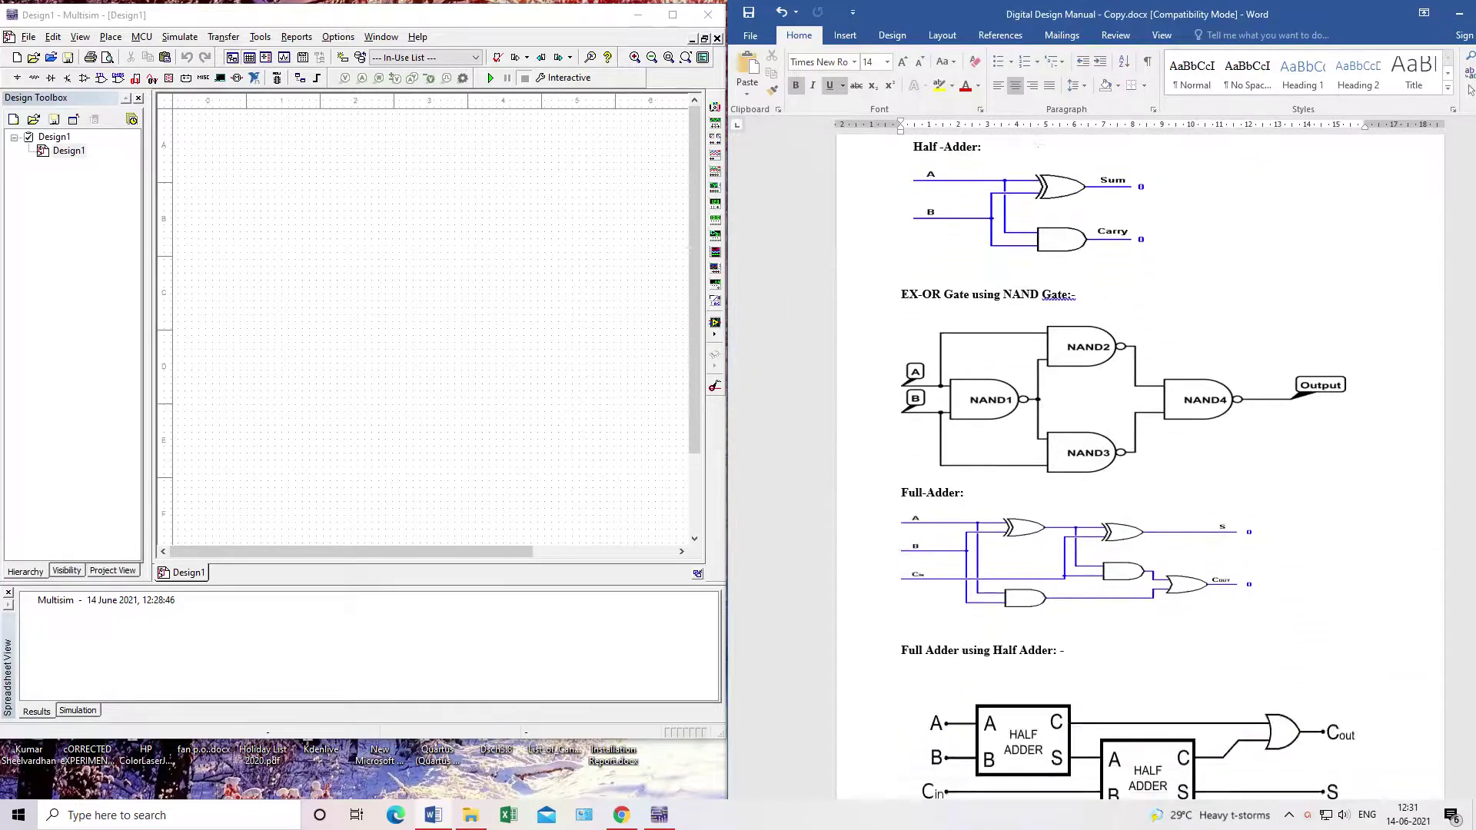
pyautogui.scroll(-15, 1140, 461)
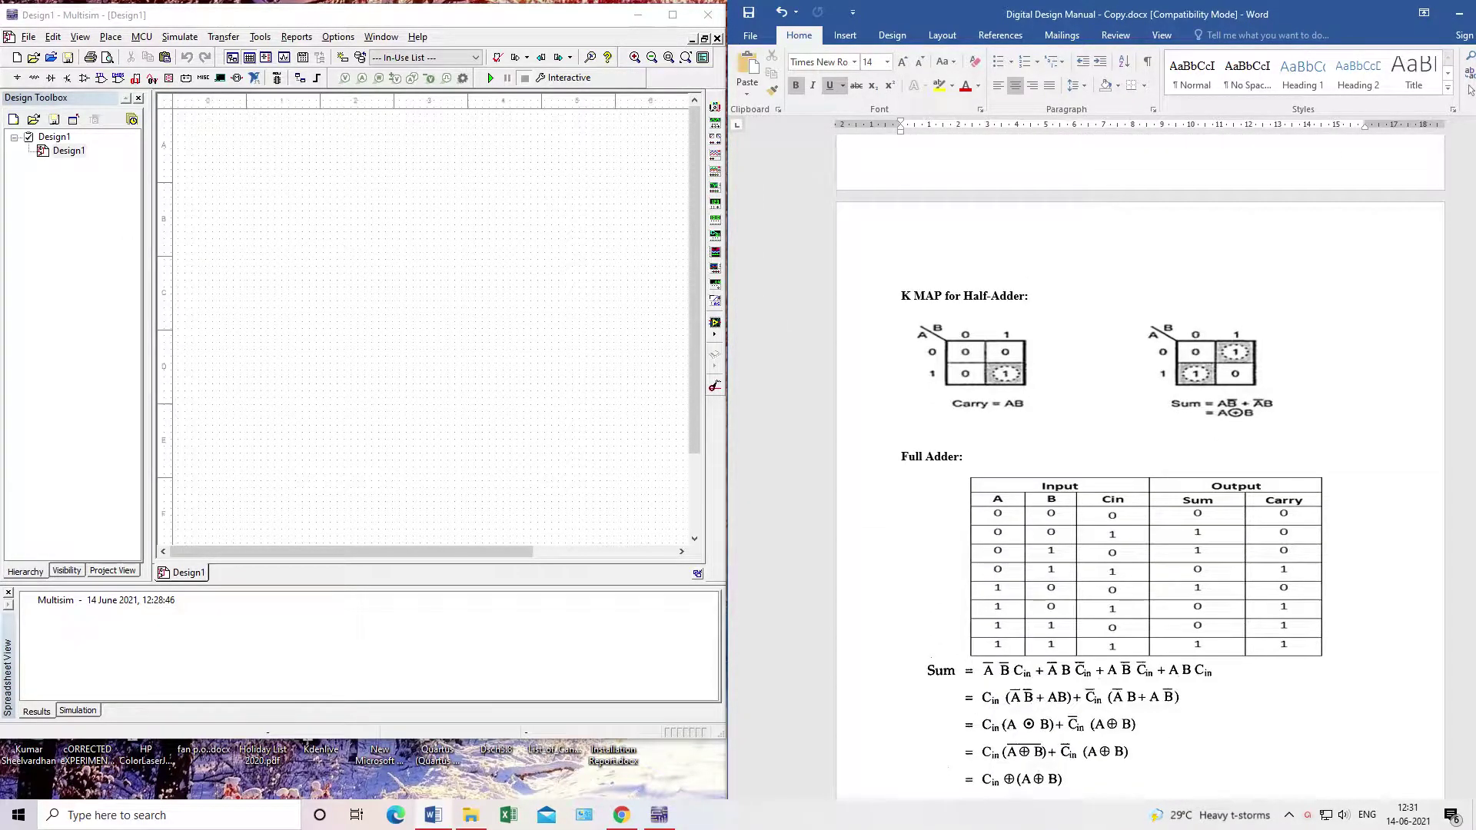
pyautogui.scroll(-1, 1140, 461)
pyautogui.click(1104, 298)
pyautogui.click(901, 372)
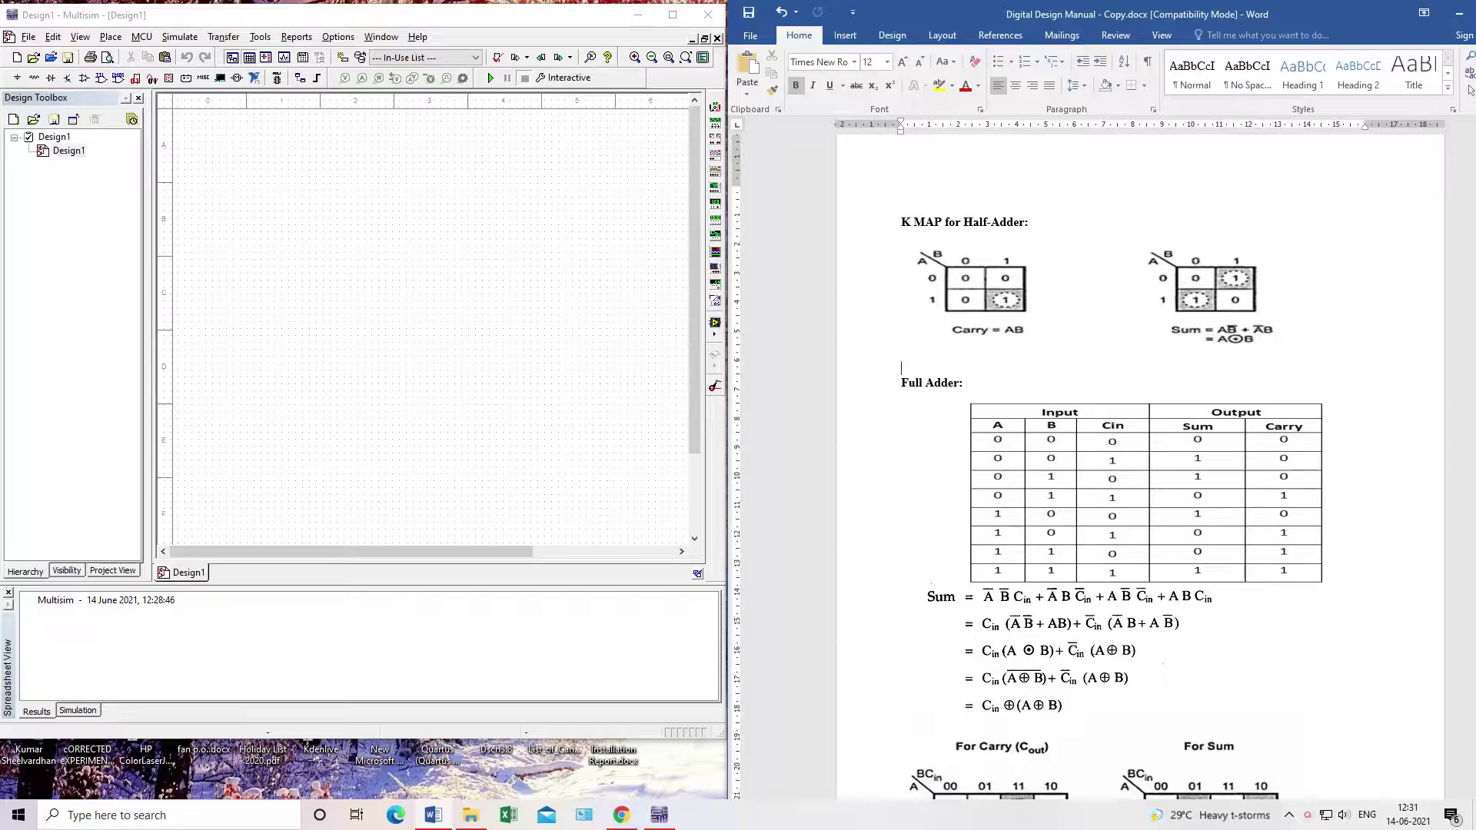
pyautogui.scroll(-2, 1138, 461)
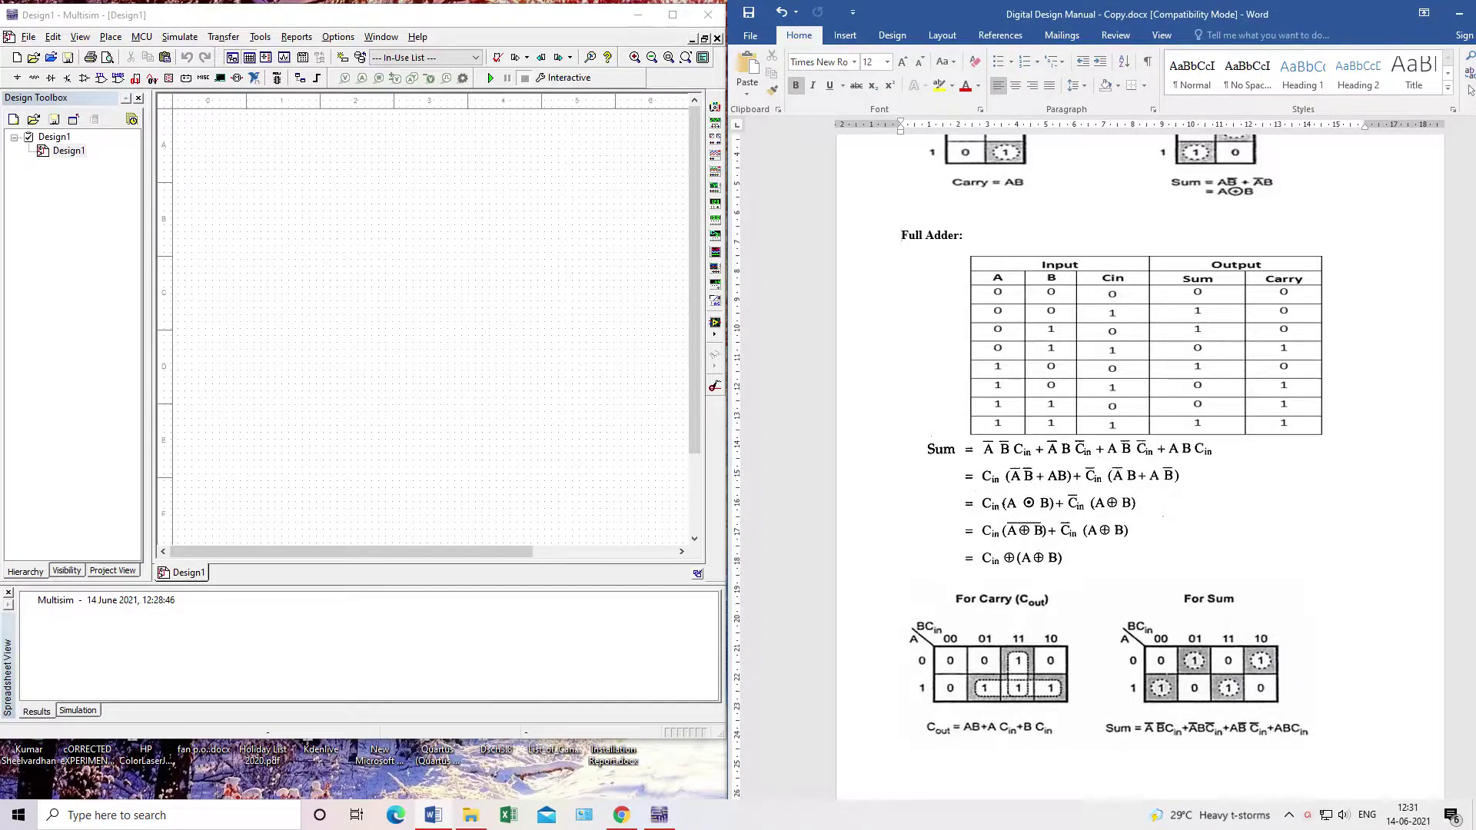
pyautogui.scroll(-2, 1138, 461)
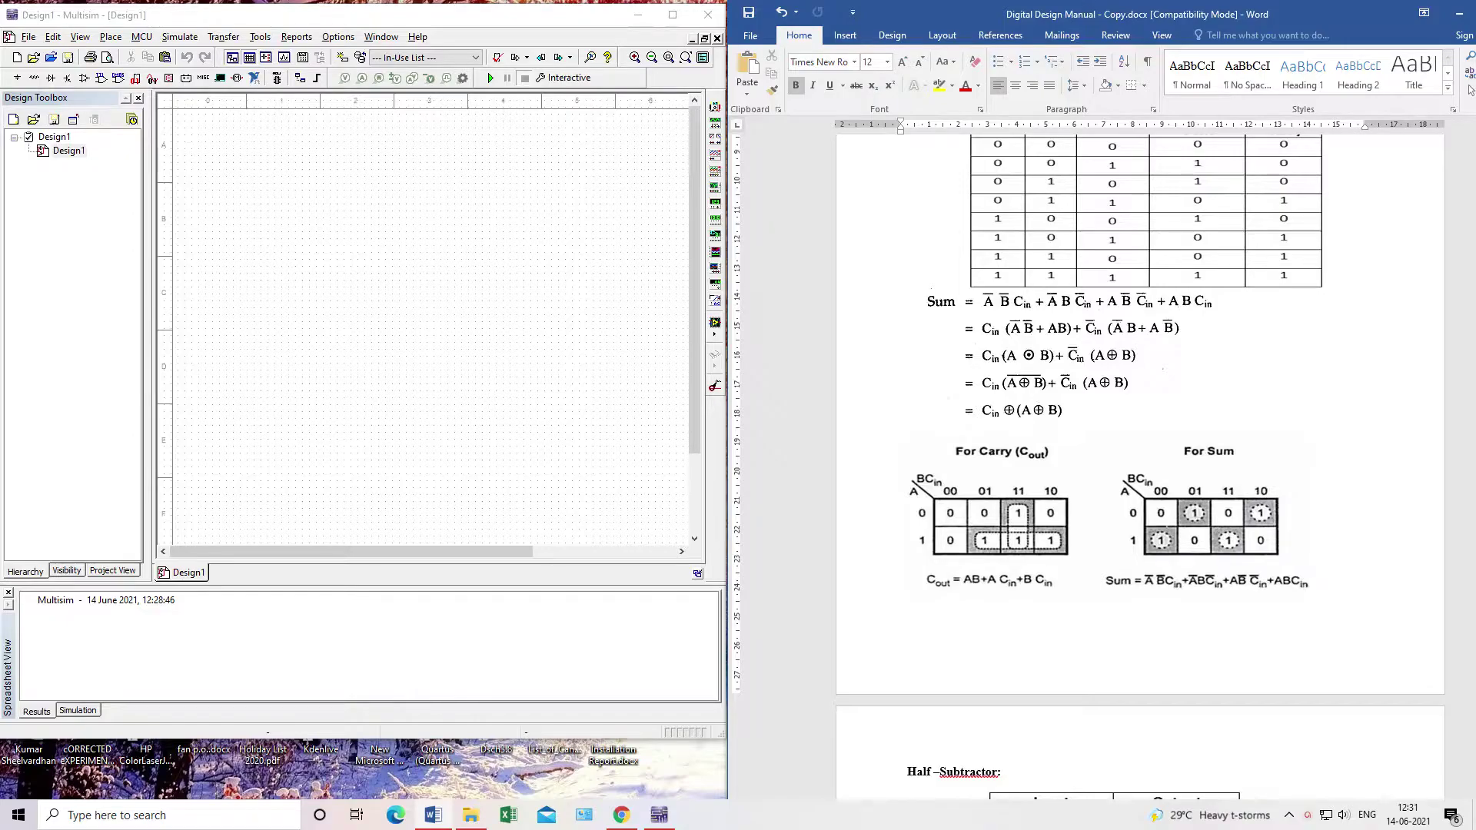
pyautogui.scroll(-3, 1137, 461)
pyautogui.scroll(4, 1137, 461)
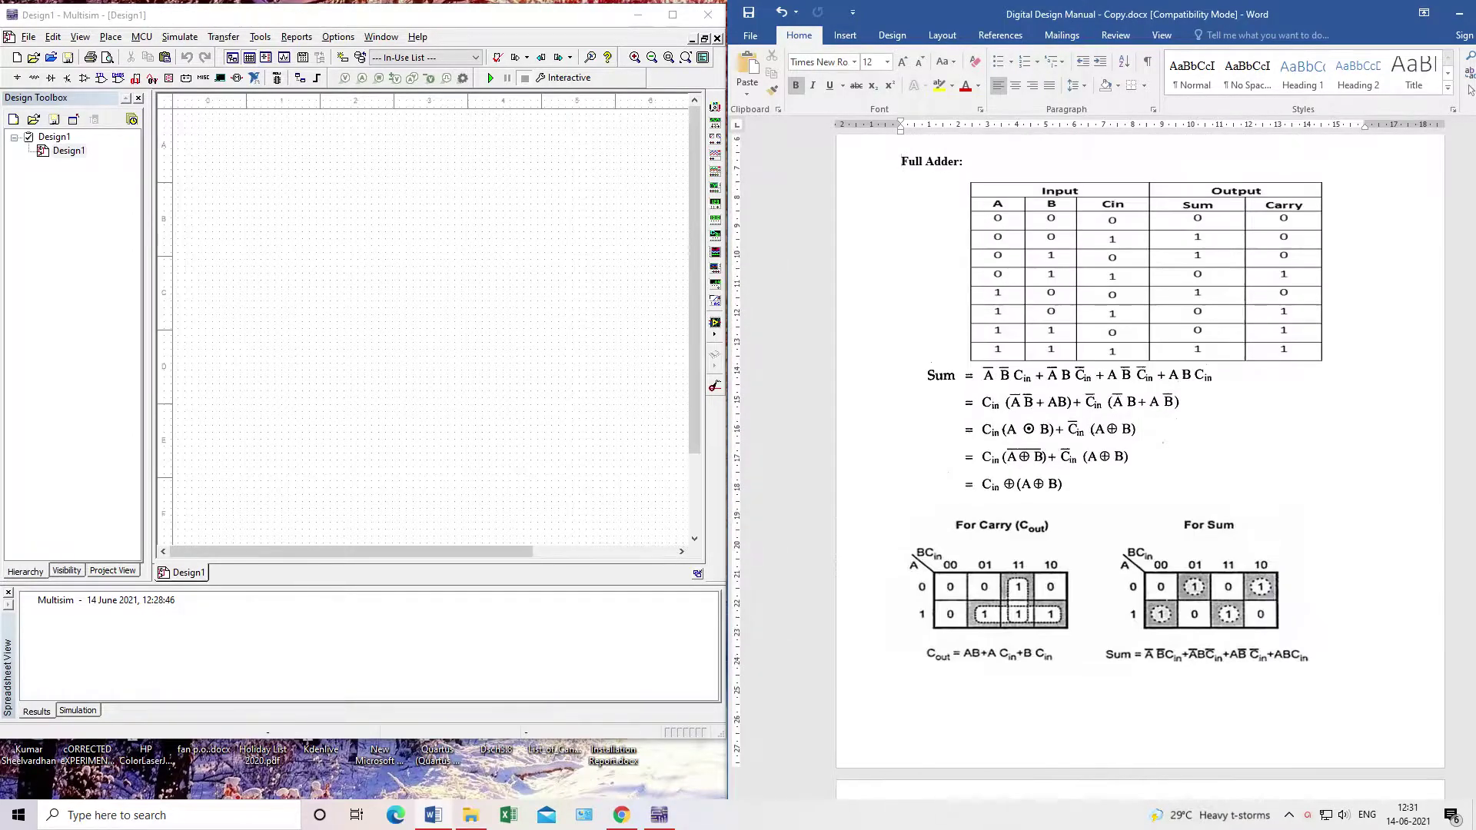
pyautogui.scroll(3, 1137, 461)
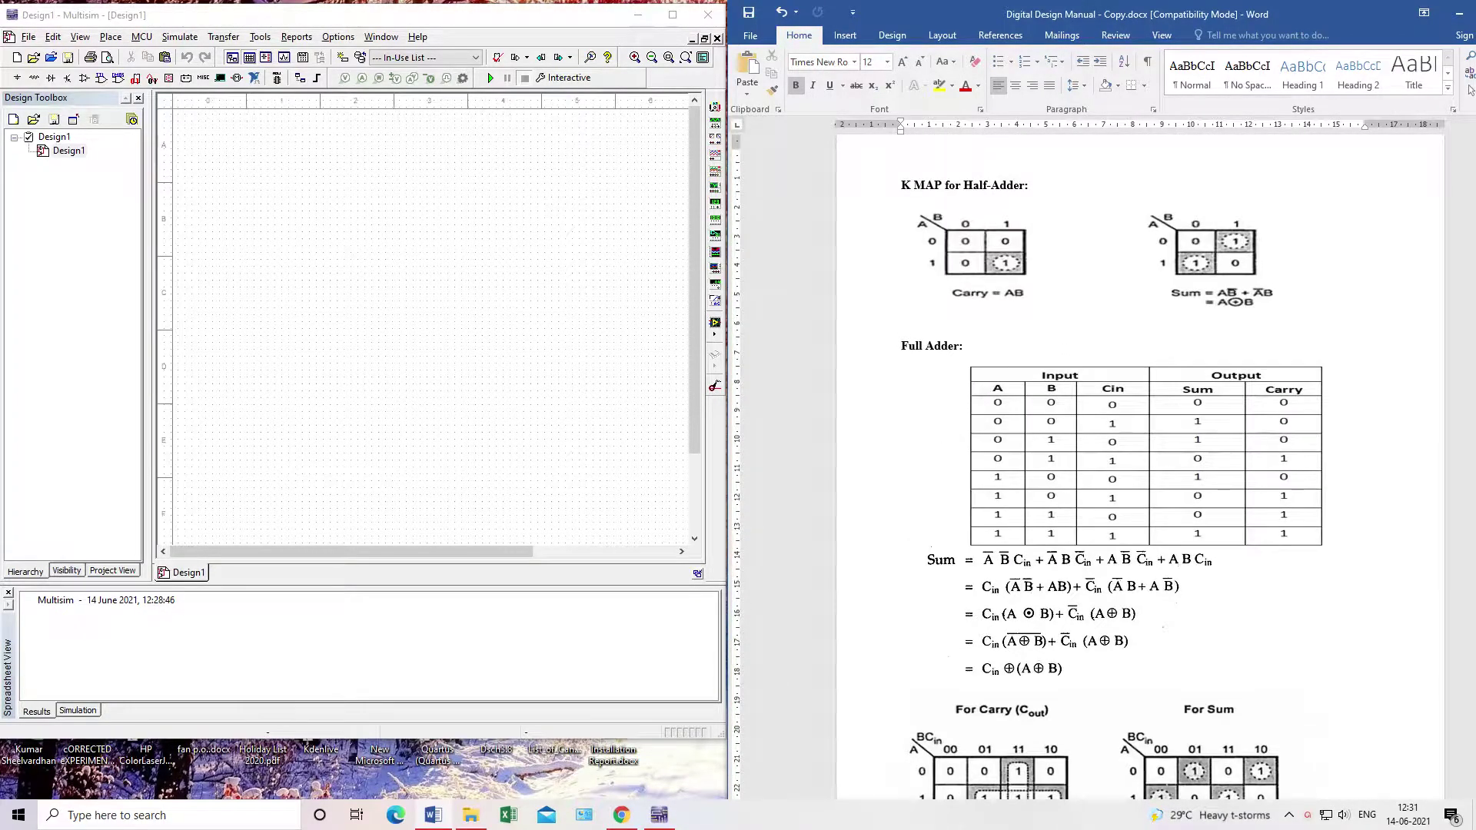
# Review the subtractor and adder circuit diagrams again and highlight the half-adder's sum equation in the Theory section
pyautogui.scroll(15, 1137, 461)
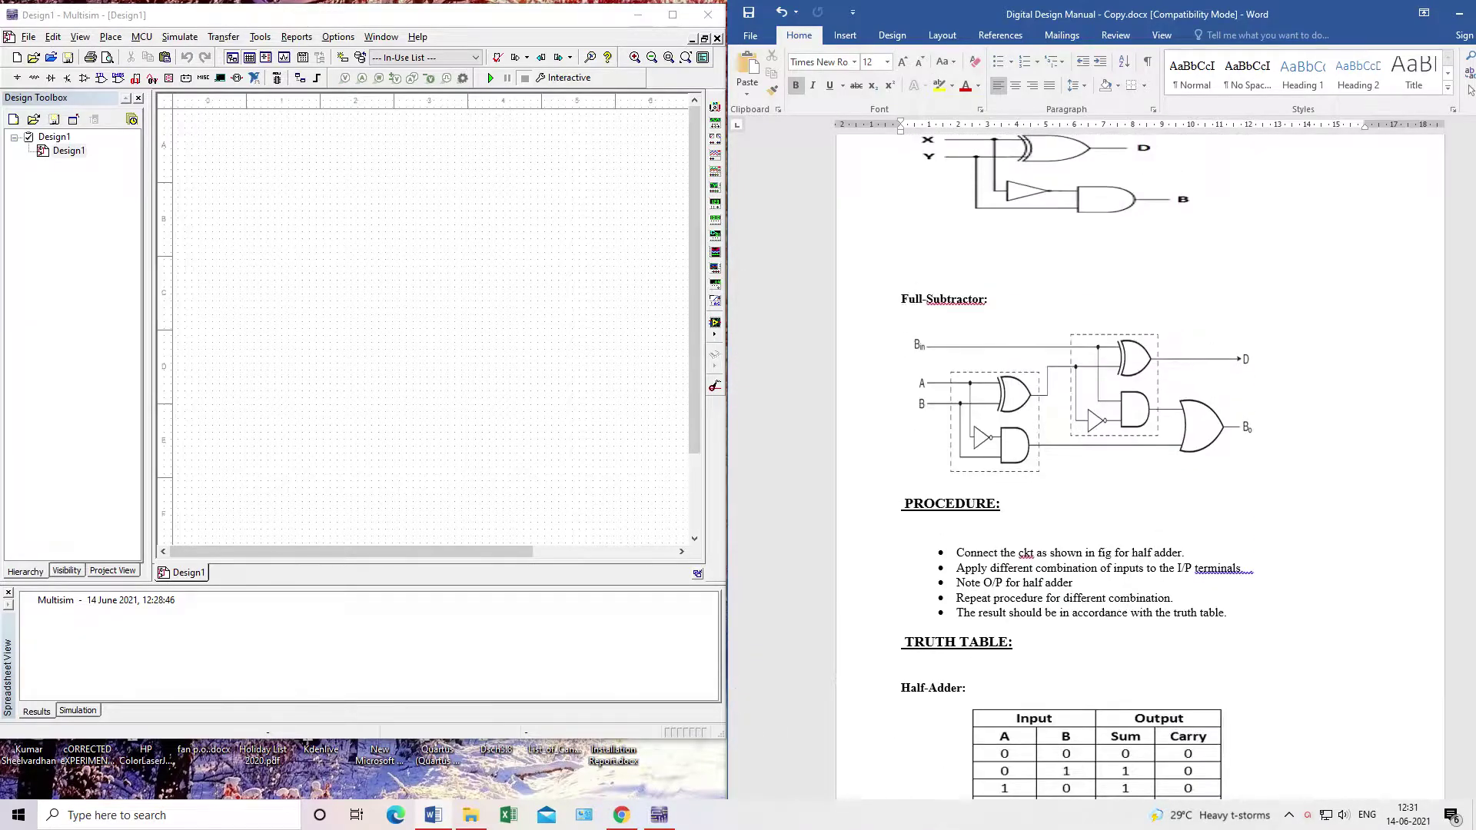
pyautogui.scroll(20, 1137, 461)
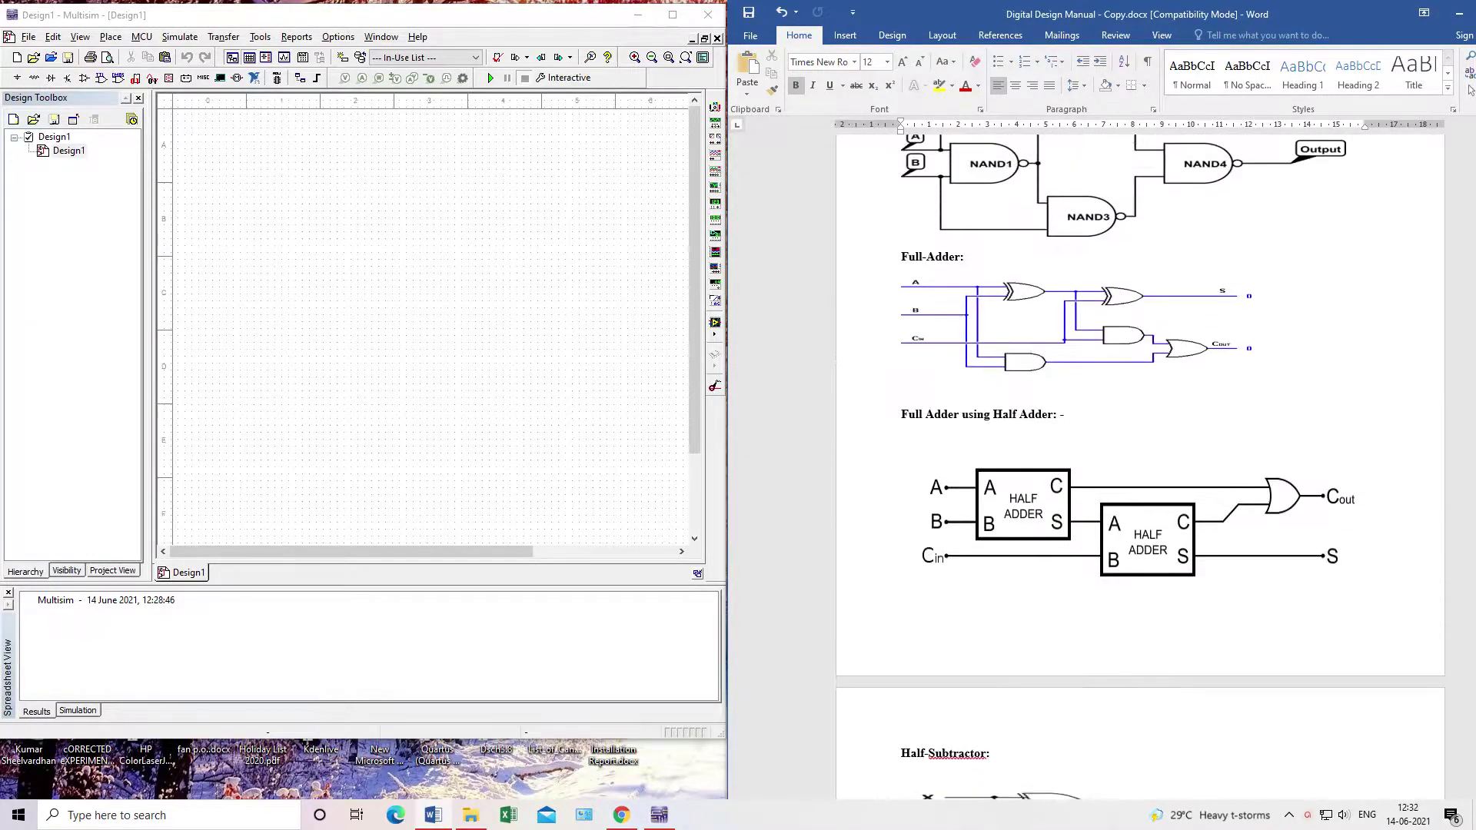
pyautogui.scroll(3, 1137, 461)
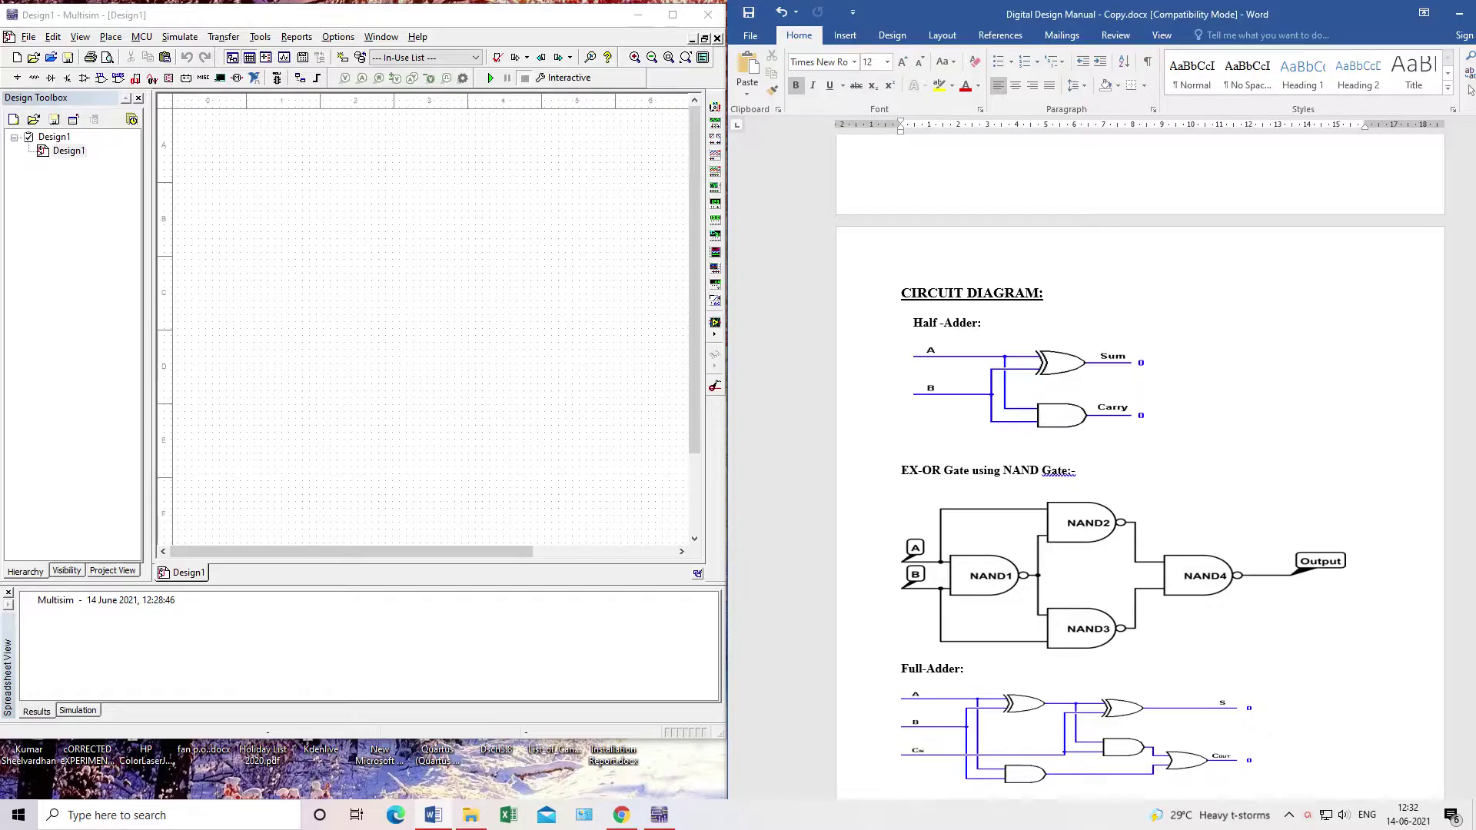
pyautogui.scroll(10, 1139, 461)
pyautogui.moveTo(1106, 293); pyautogui.dragTo(1161, 277)
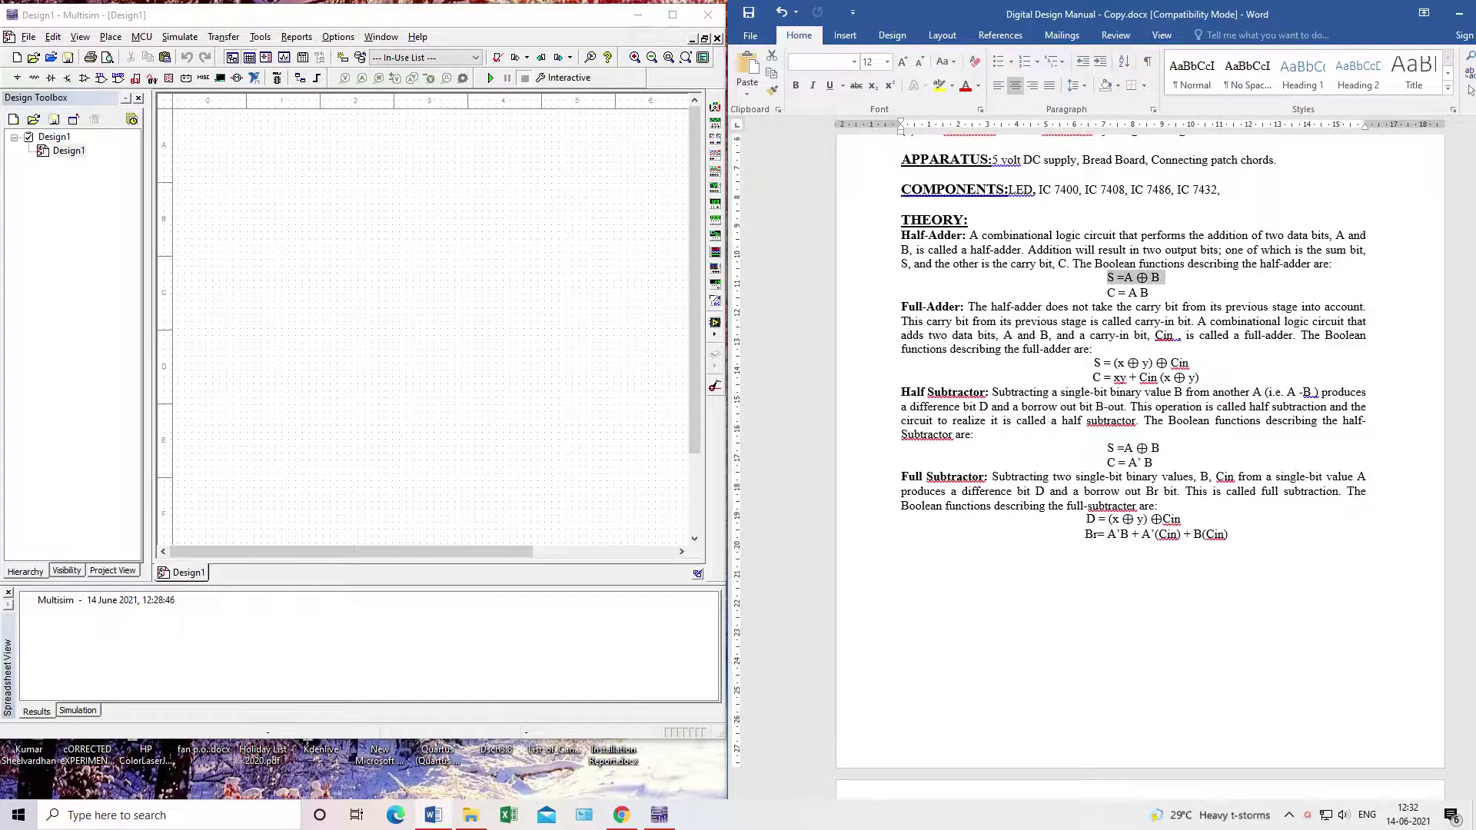
# Examine the half-adder diagram and the EX-OR gate using NAND gates, selecting the NAND circuit picture
pyautogui.scroll(-7, 1140, 461)
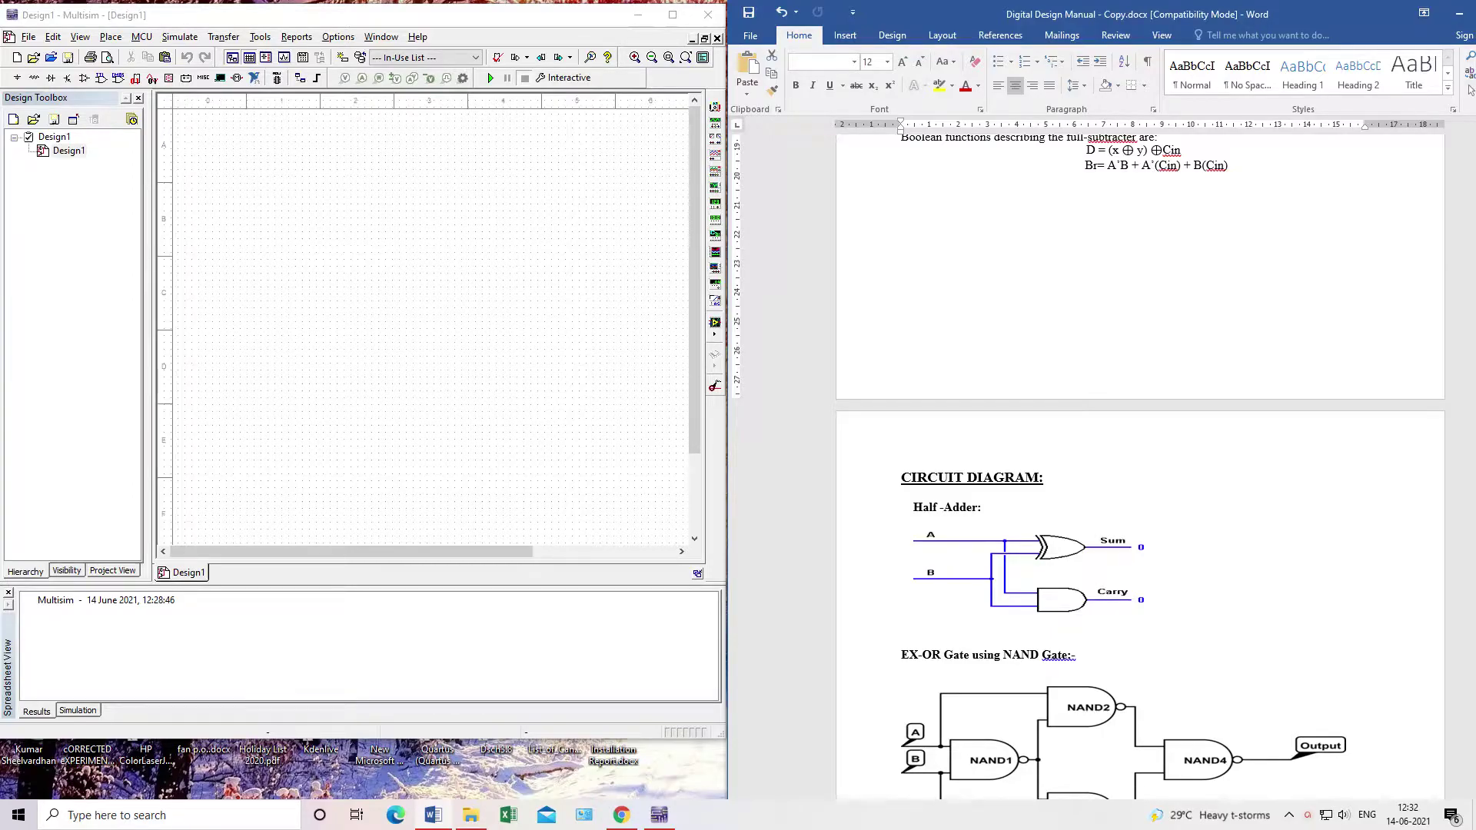
pyautogui.scroll(-3, 1139, 466)
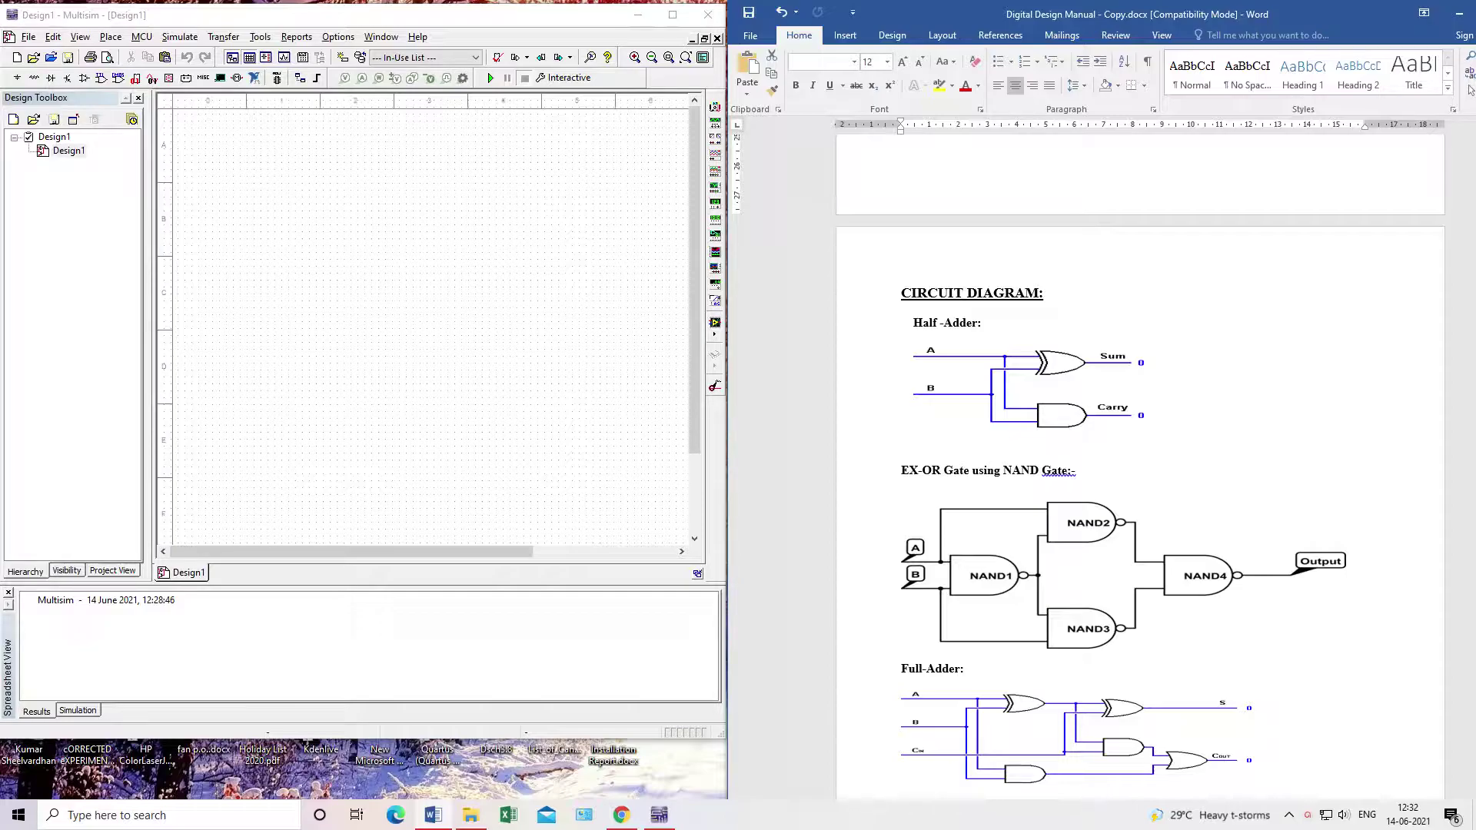
pyautogui.moveTo(901, 470); pyautogui.dragTo(1079, 470)
pyautogui.click(1123, 575)
pyautogui.scroll(-3, 1138, 461)
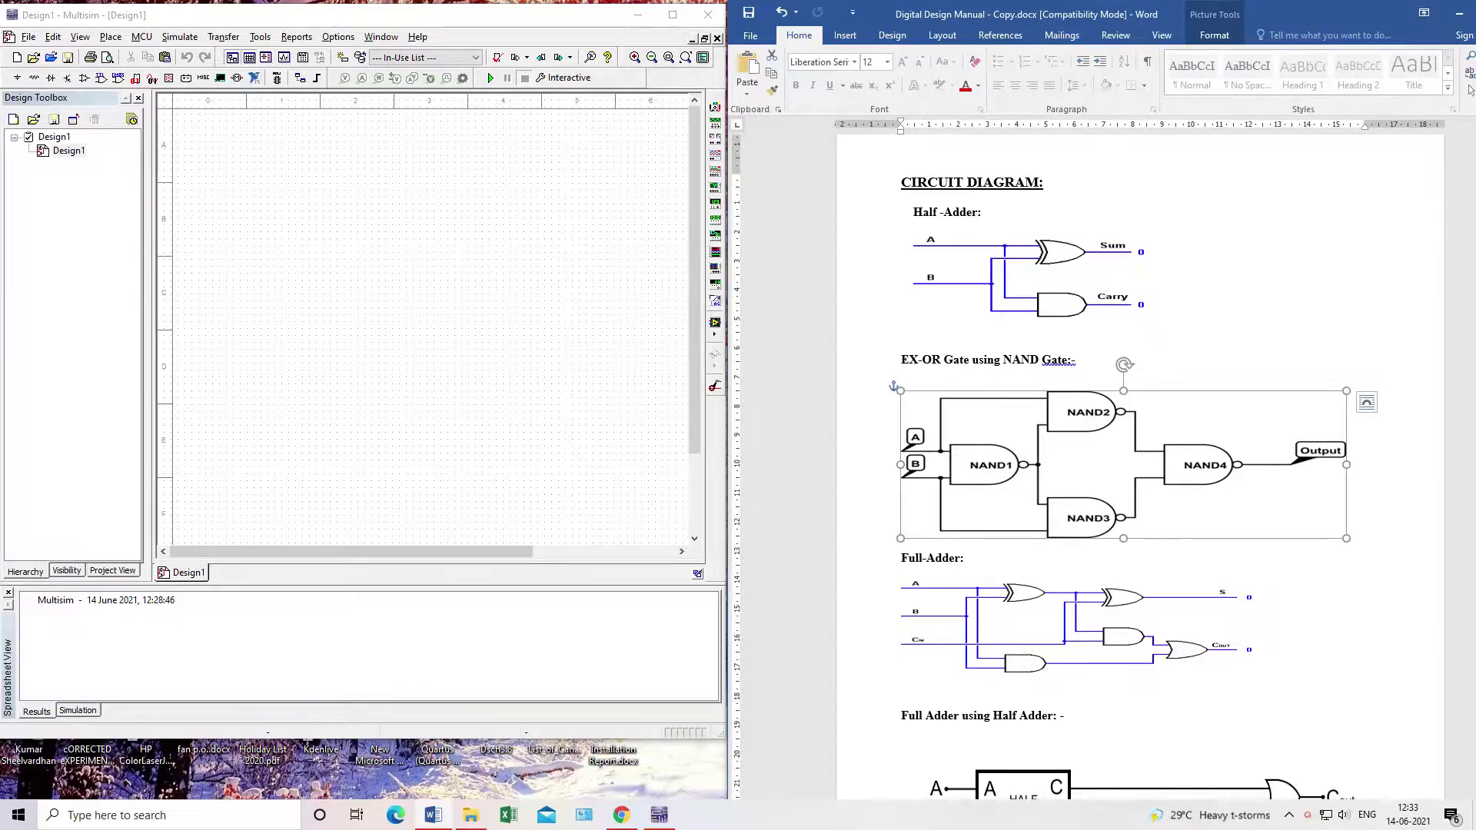
# Switch to Multisim and place four NAND2 gates arranged like the manual's EX-OR circuit: one input gate, two stacked middle gates, one output gate
pyautogui.hotkey('alt', 'Tab')
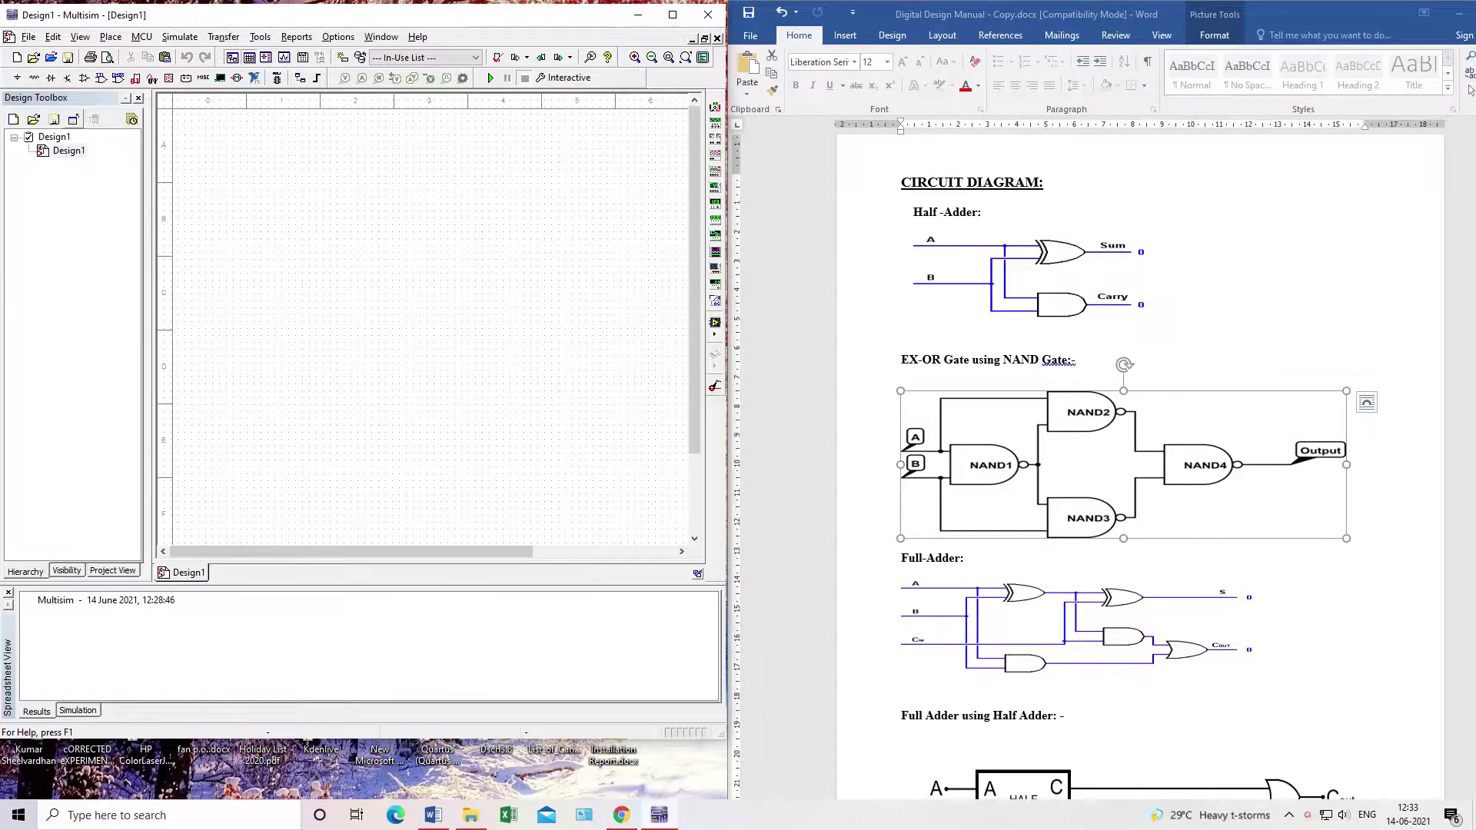
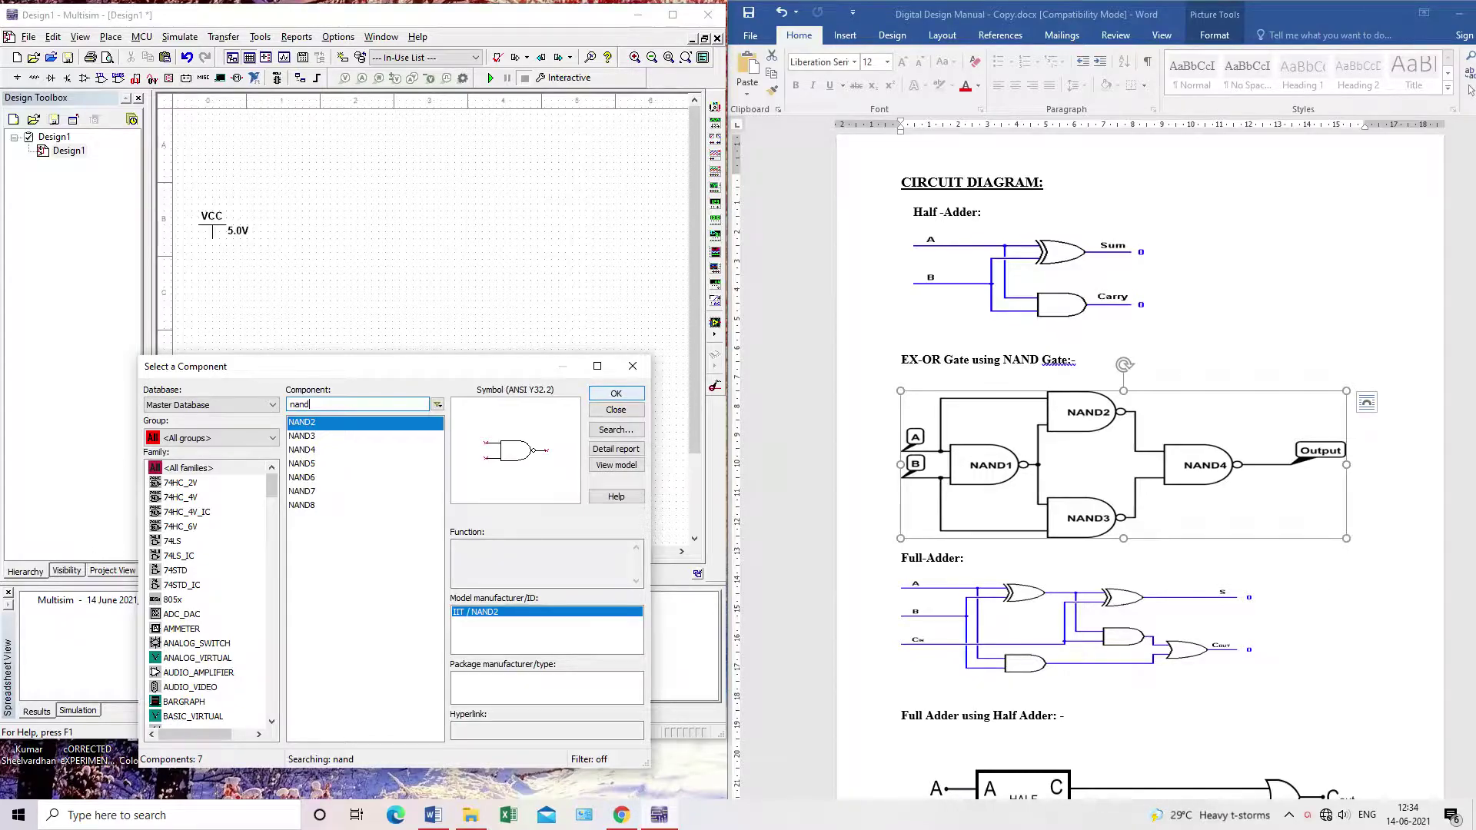
pyautogui.press('Return')
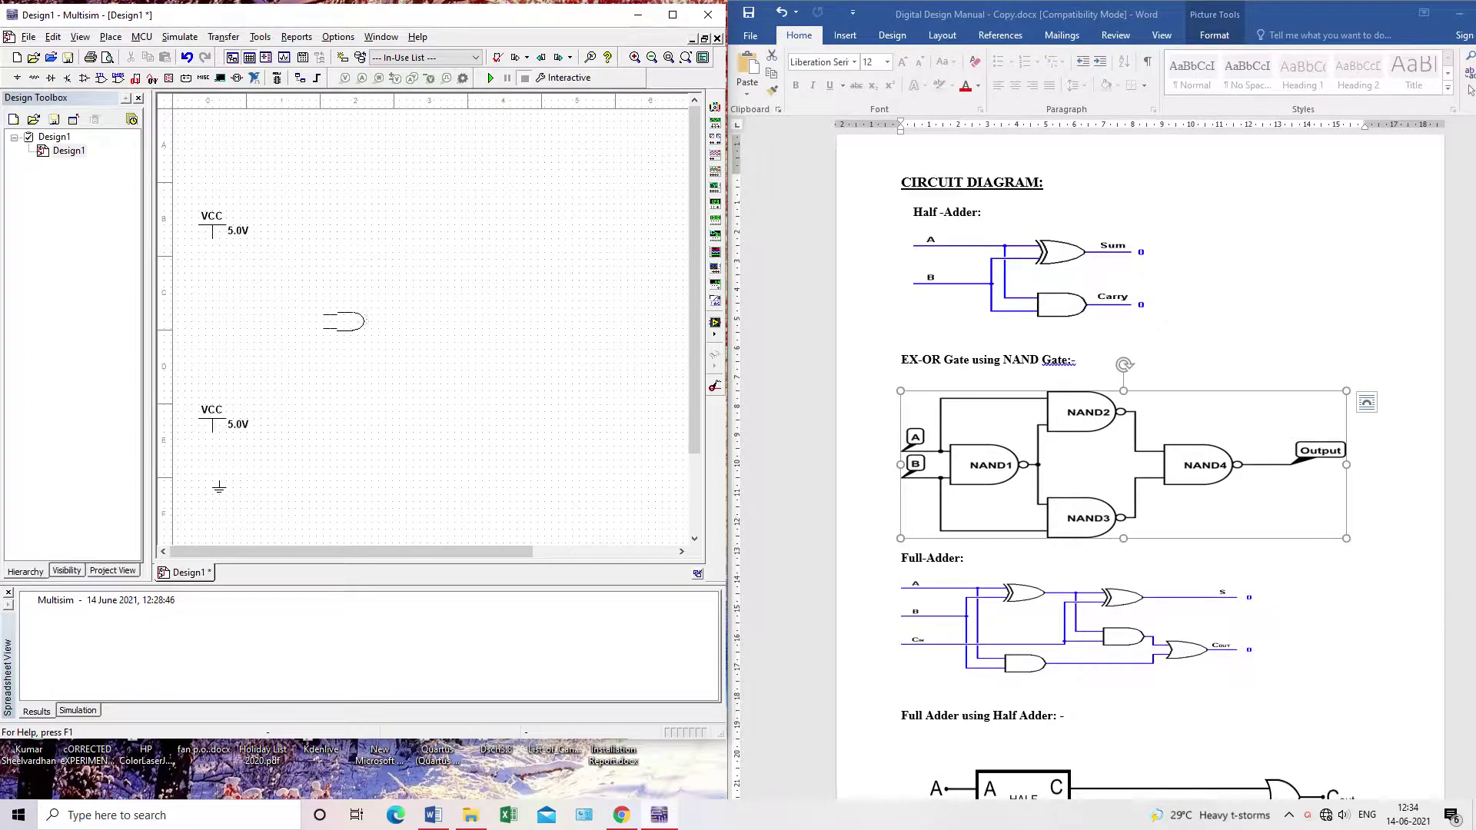
pyautogui.click(336, 321)
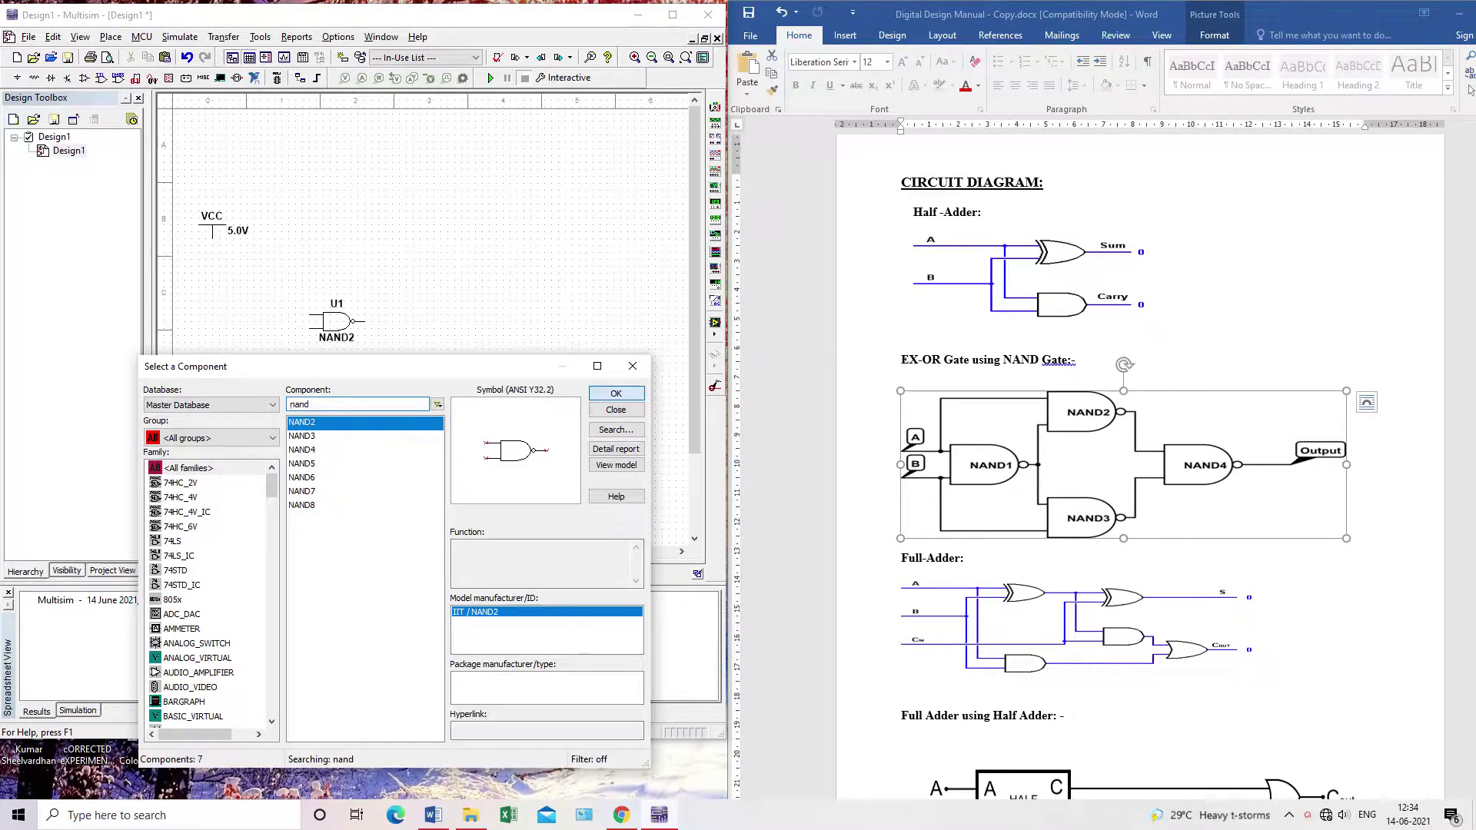
pyautogui.press('Return')
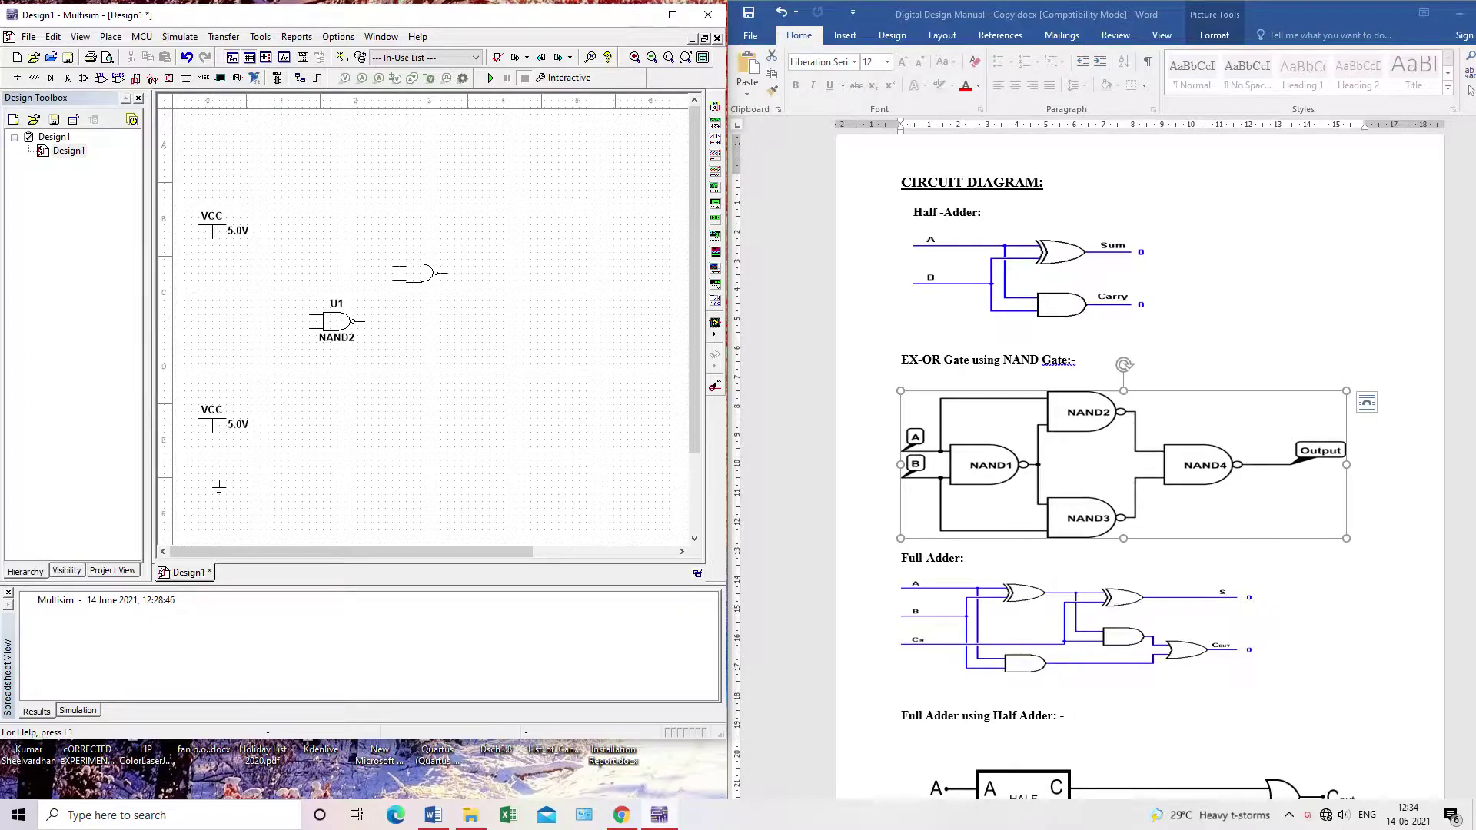
pyautogui.click(419, 273)
pyautogui.press('Return')
pyautogui.click(421, 365)
pyautogui.press('Return')
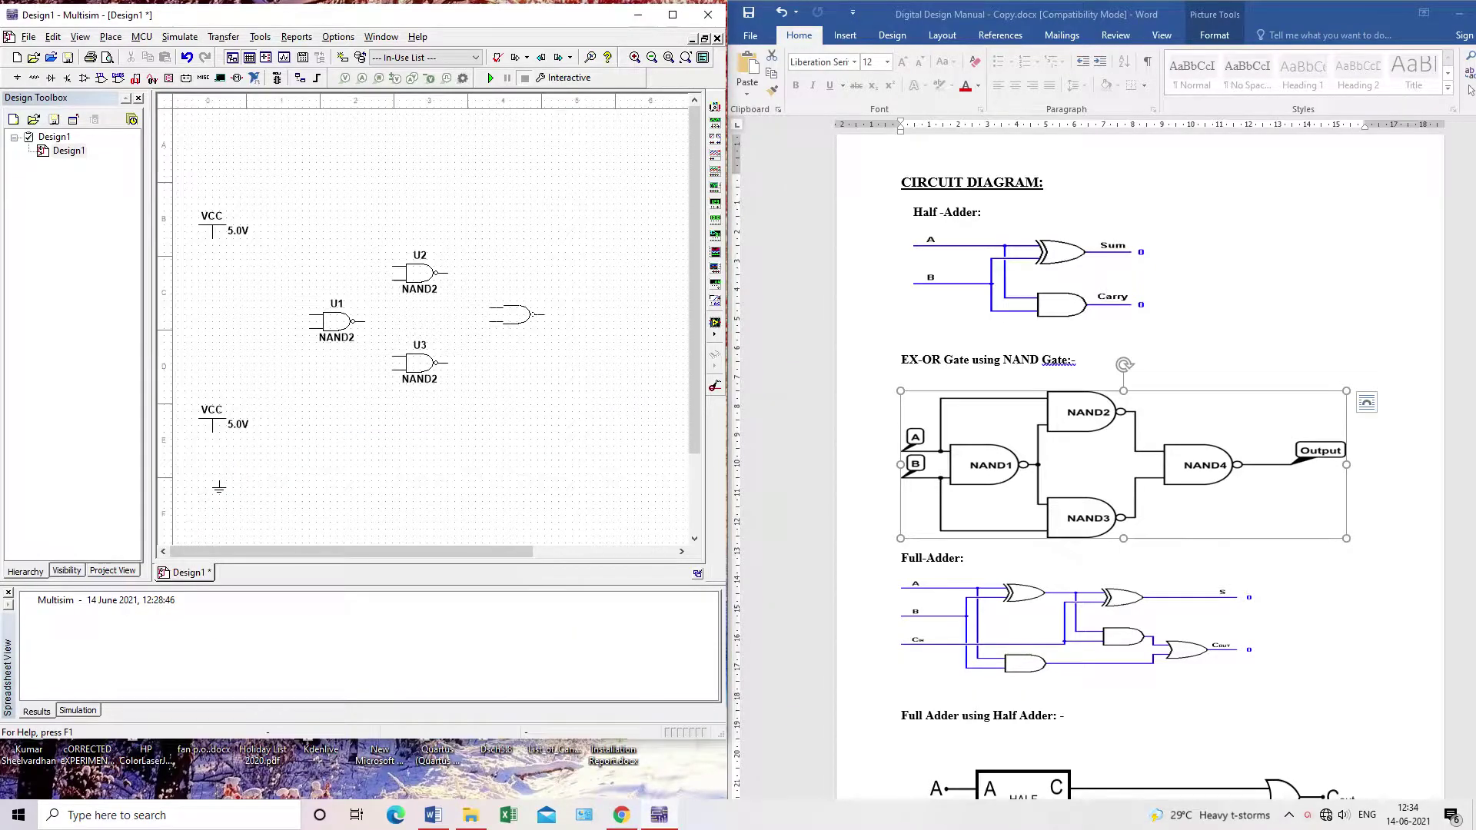
pyautogui.click(504, 323)
# Place two more NAND2 gates side by side below the EX-OR gate group
pyautogui.press('Return')
pyautogui.scroll(-3, 429, 389)
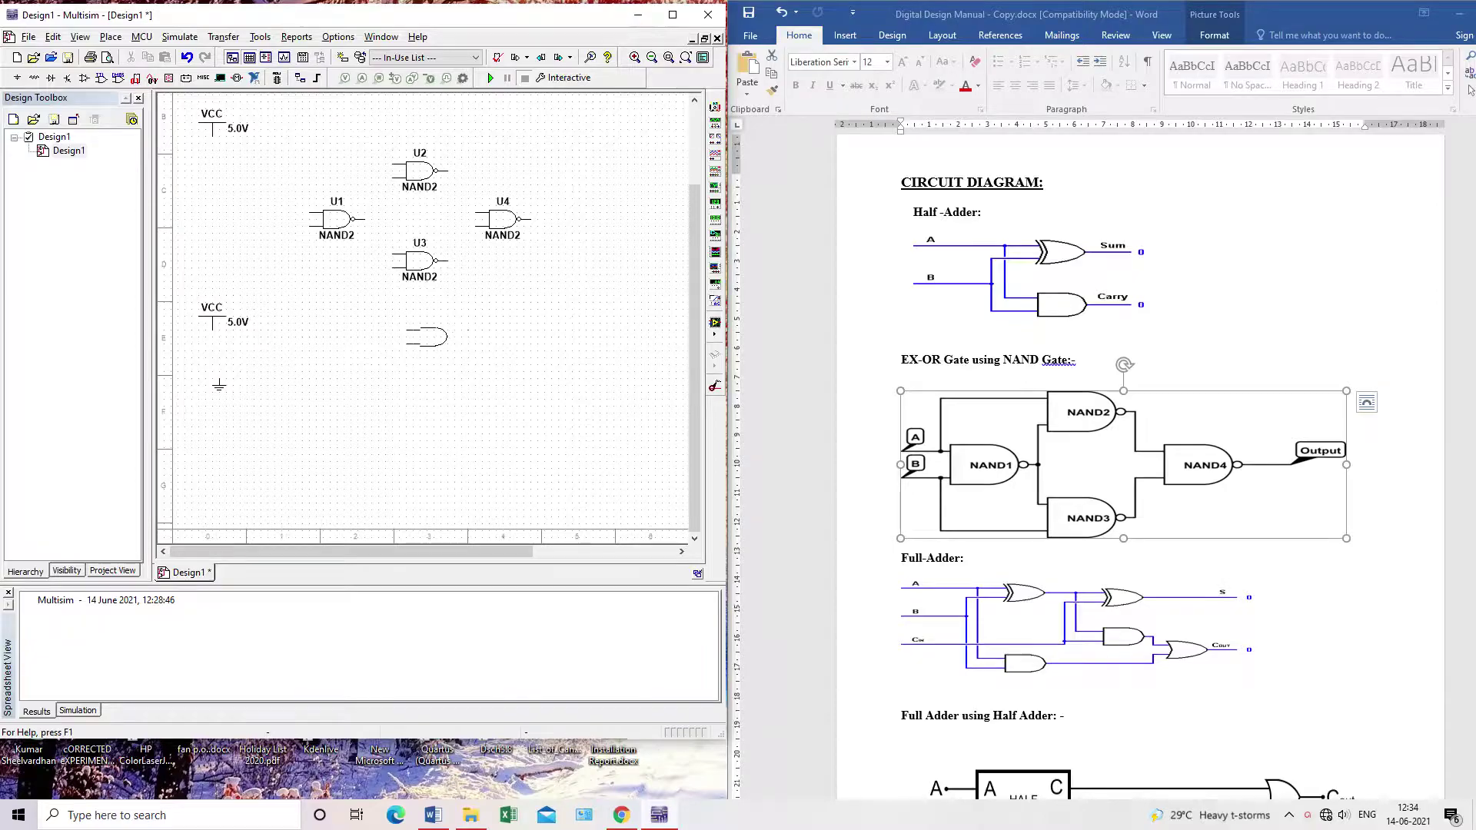
pyautogui.click(435, 345)
pyautogui.click(616, 392)
pyautogui.click(510, 343)
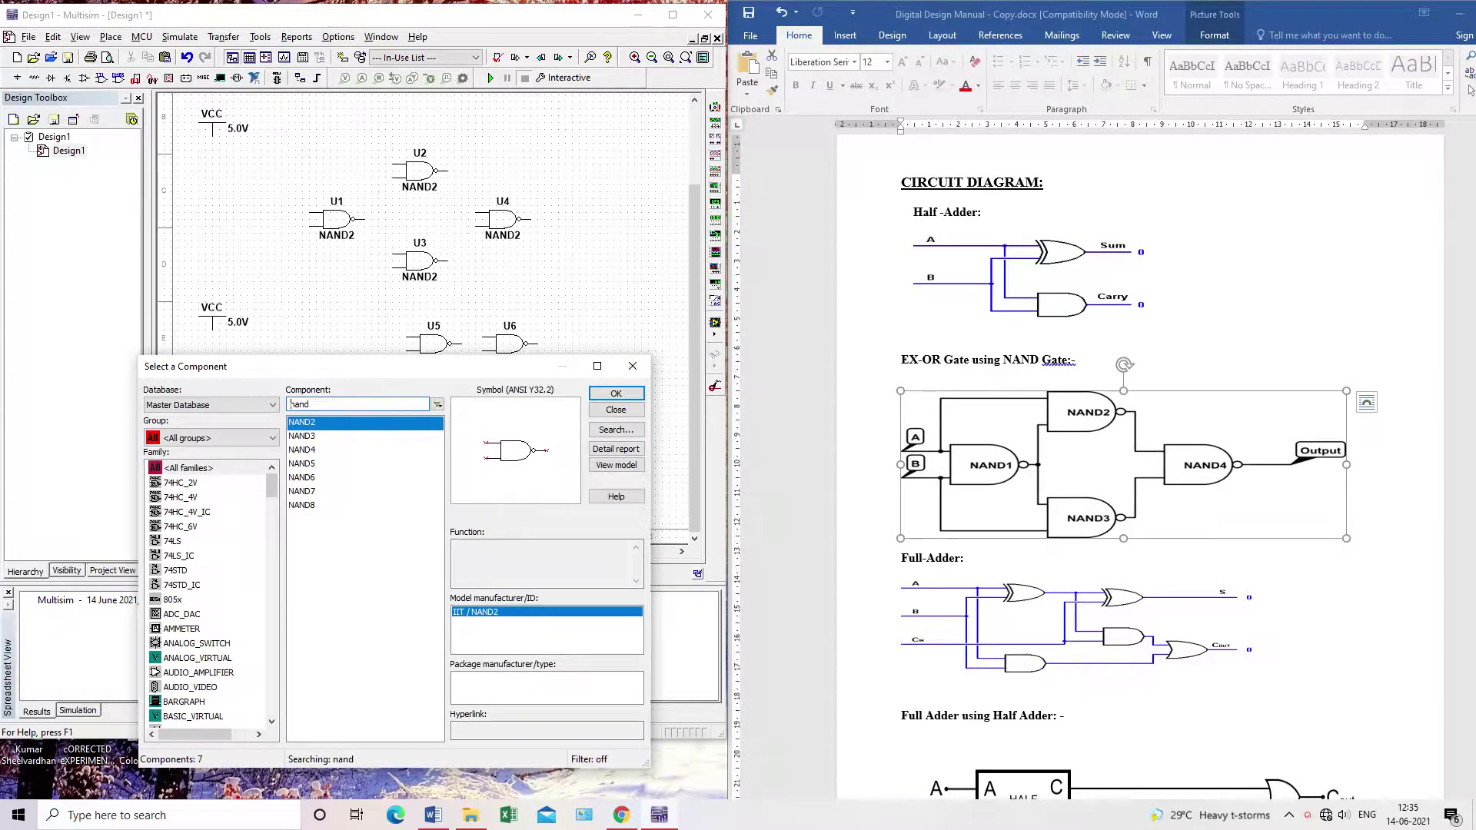
pyautogui.write('LED')
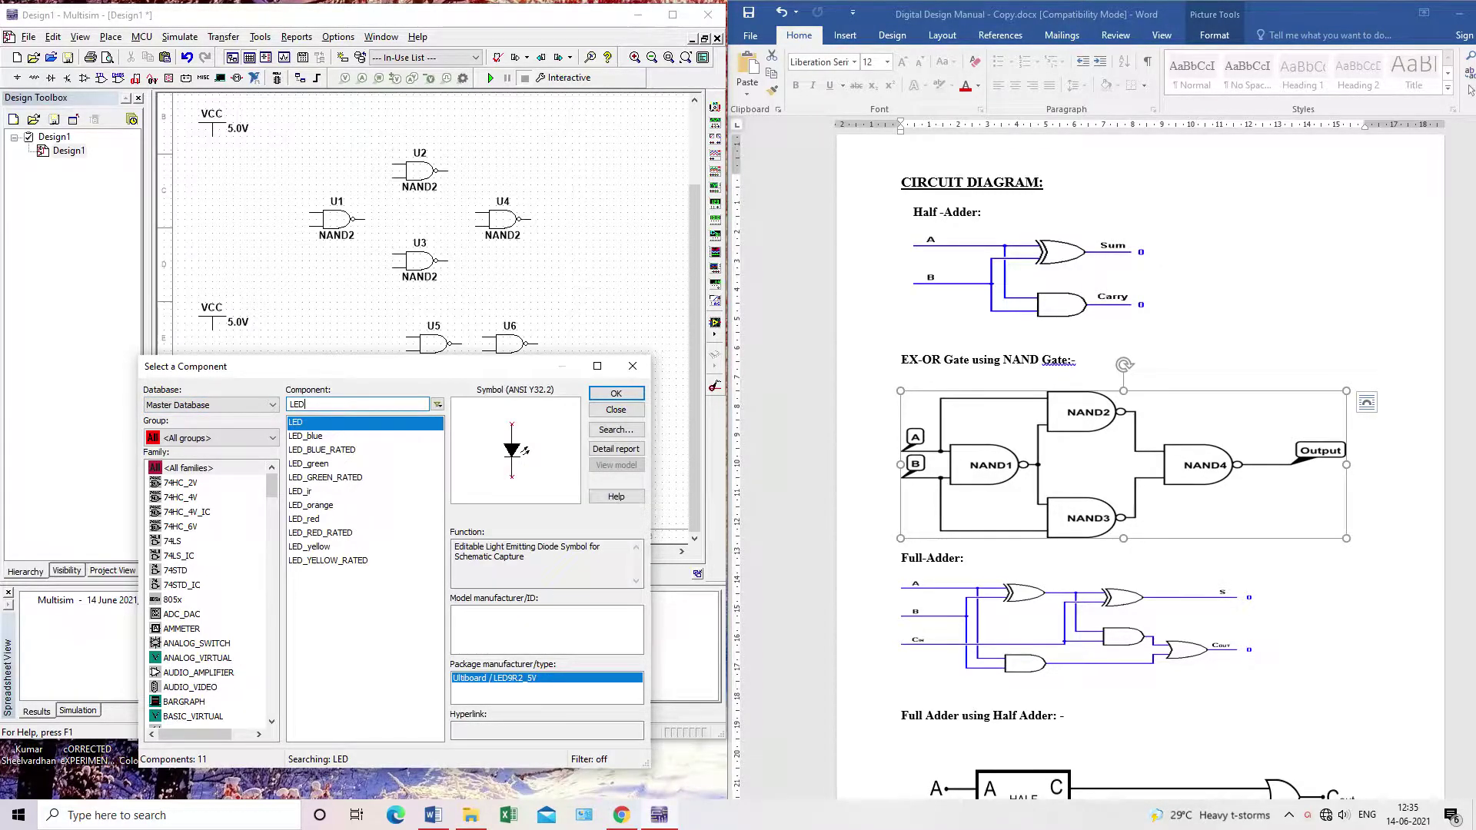
pyautogui.click(305, 436)
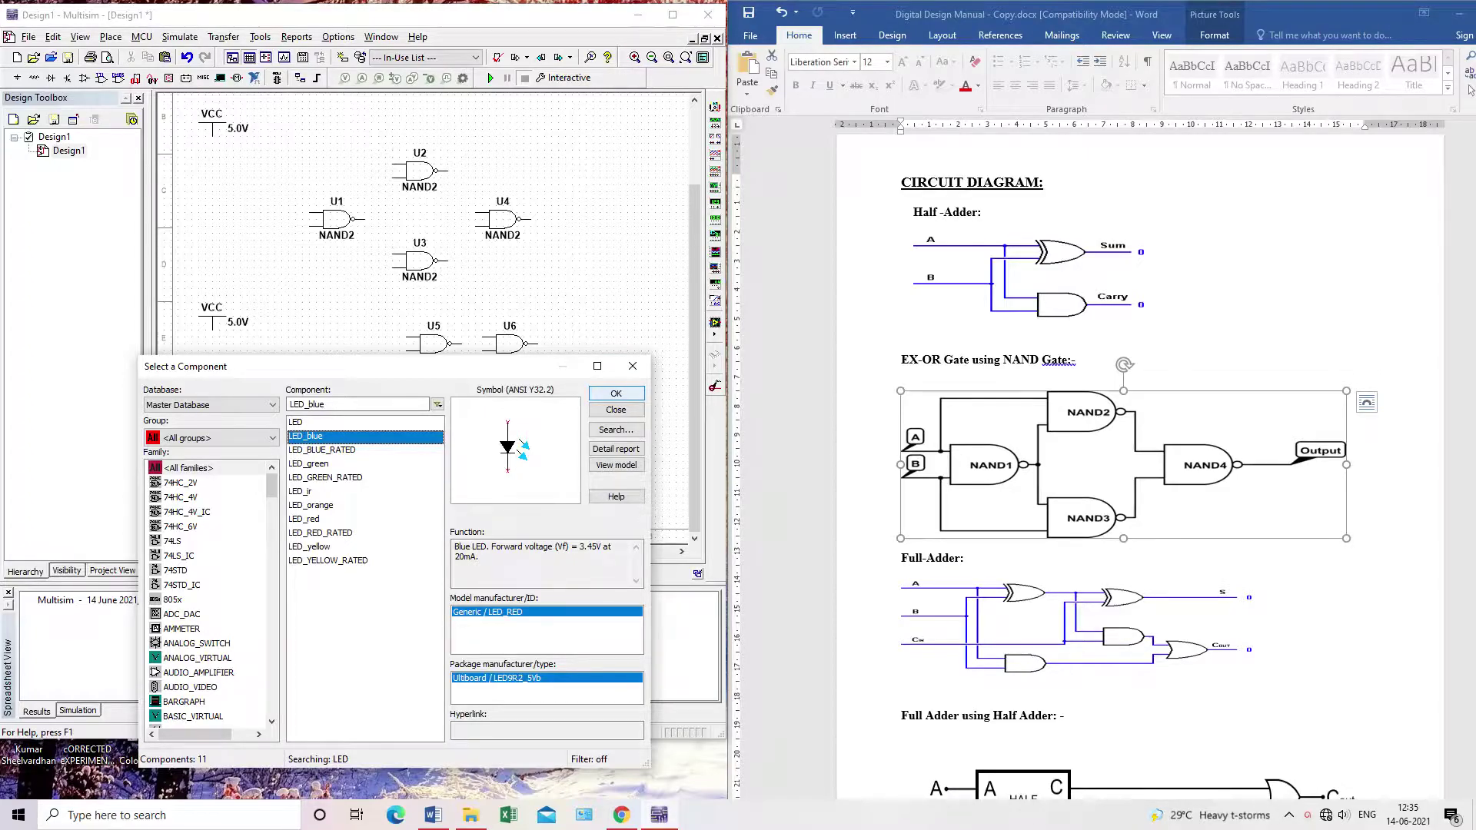
pyautogui.scroll(-5, 208, 592)
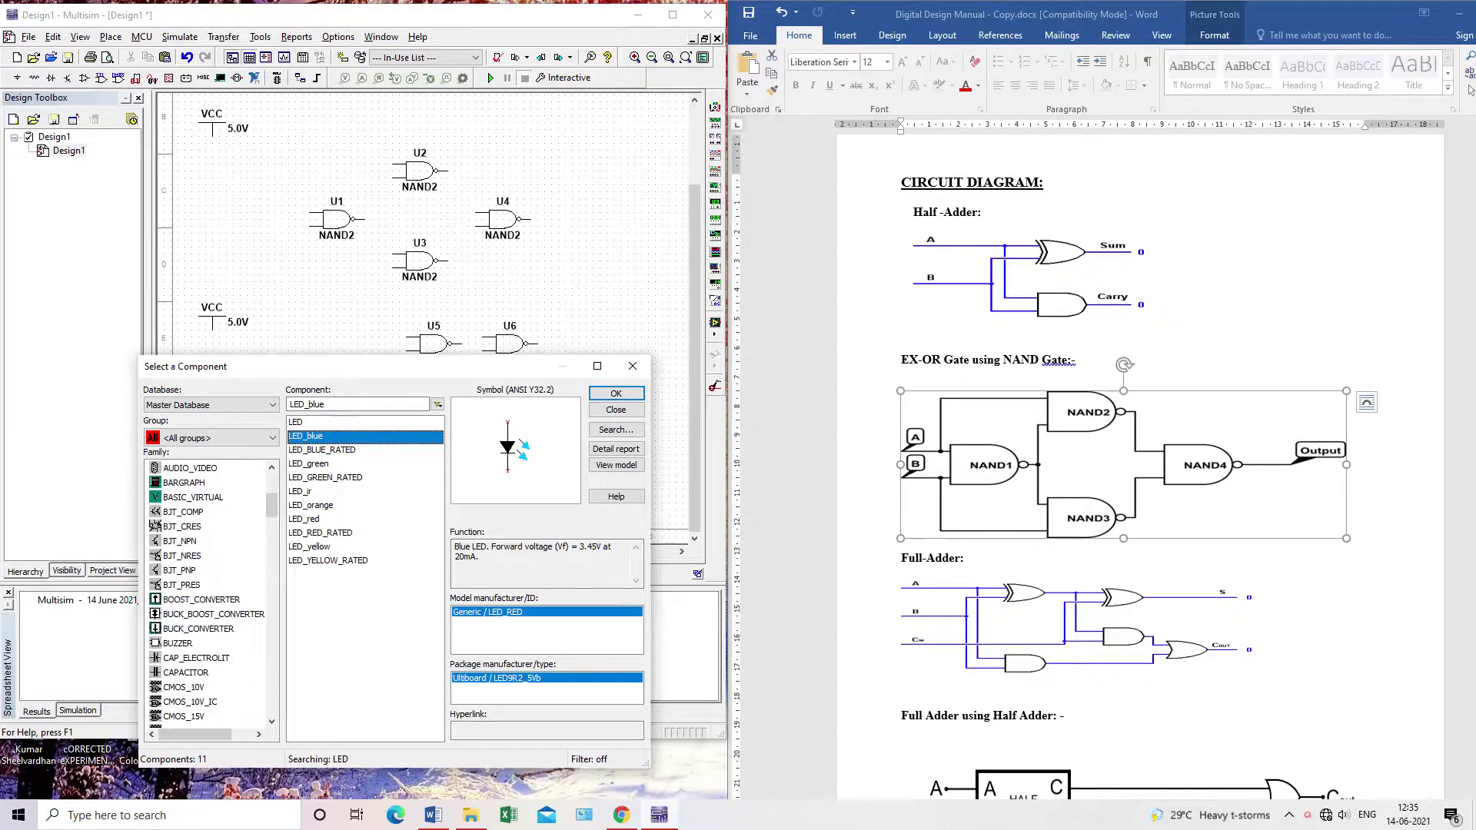
pyautogui.scroll(5, 208, 592)
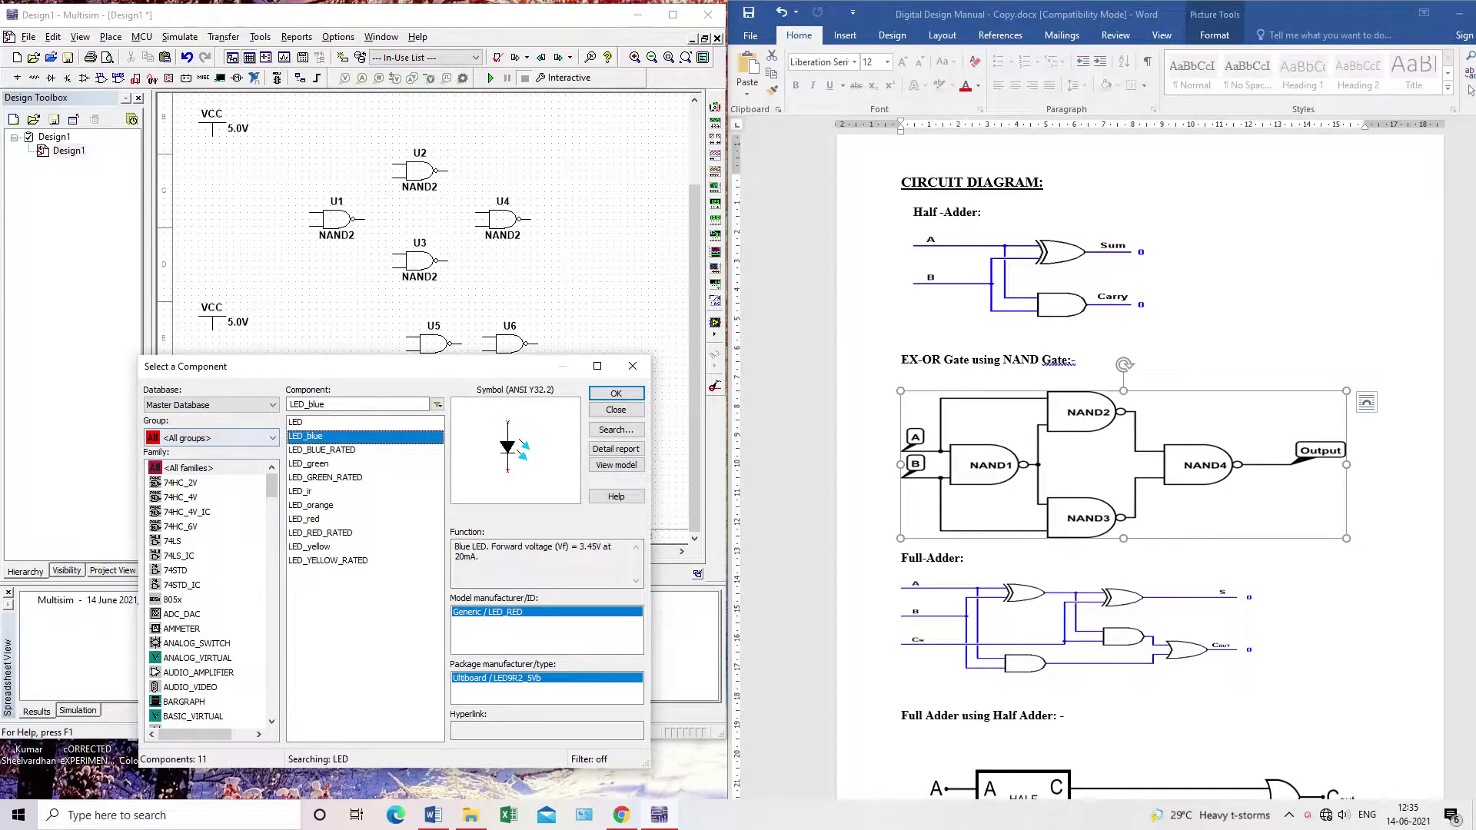
# Look through the Misc Digital component group's families, including TIL, CPLD and SWITCH_DEBOUNCE, for an output indicator
pyautogui.click(209, 437)
pyautogui.press('Down')
pyautogui.press('Down')
pyautogui.press('Down')
pyautogui.press('Down')
pyautogui.press('Down')
pyautogui.press('Down')
pyautogui.press('Return')
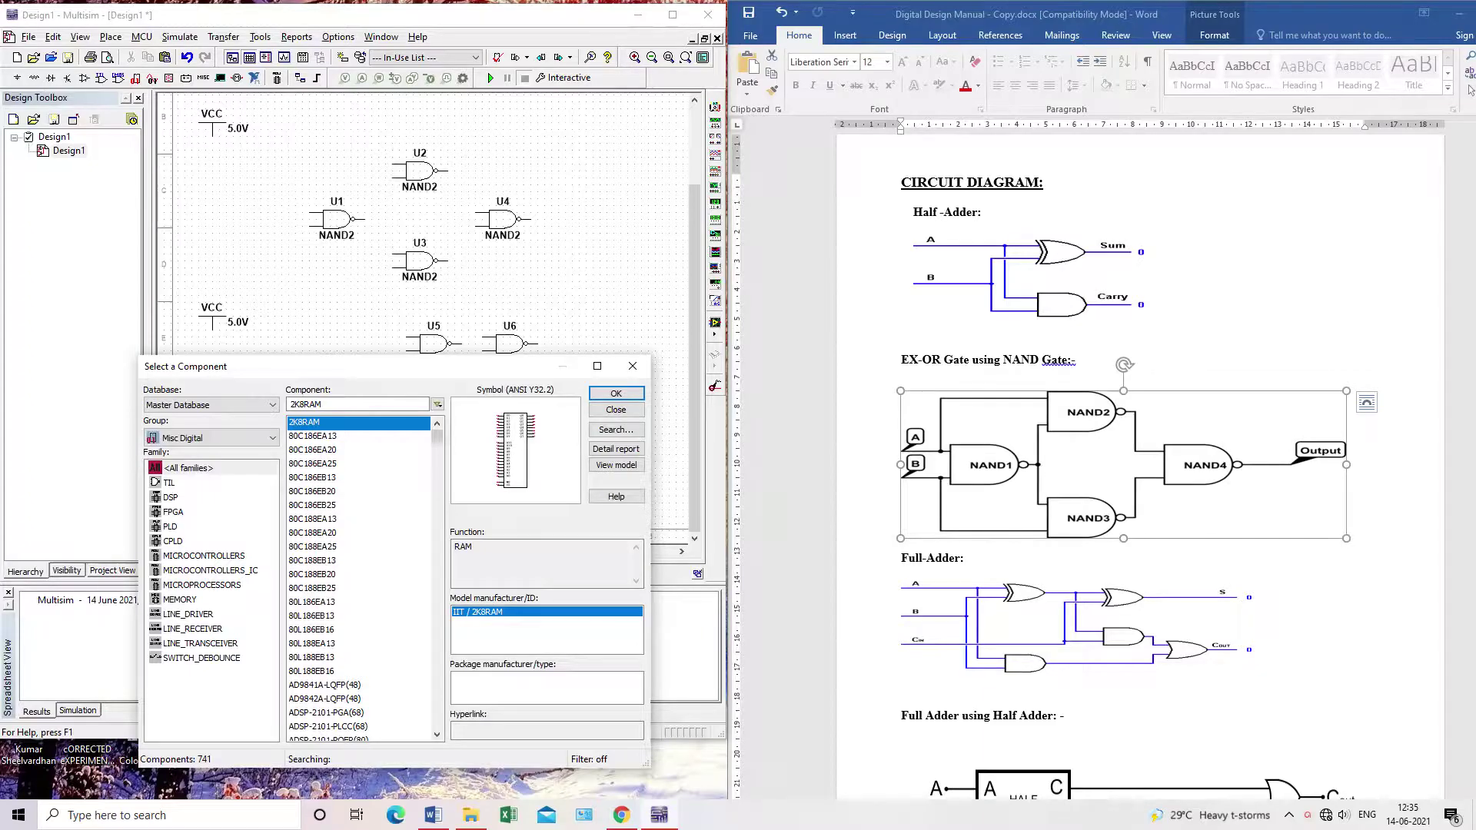
pyautogui.click(169, 482)
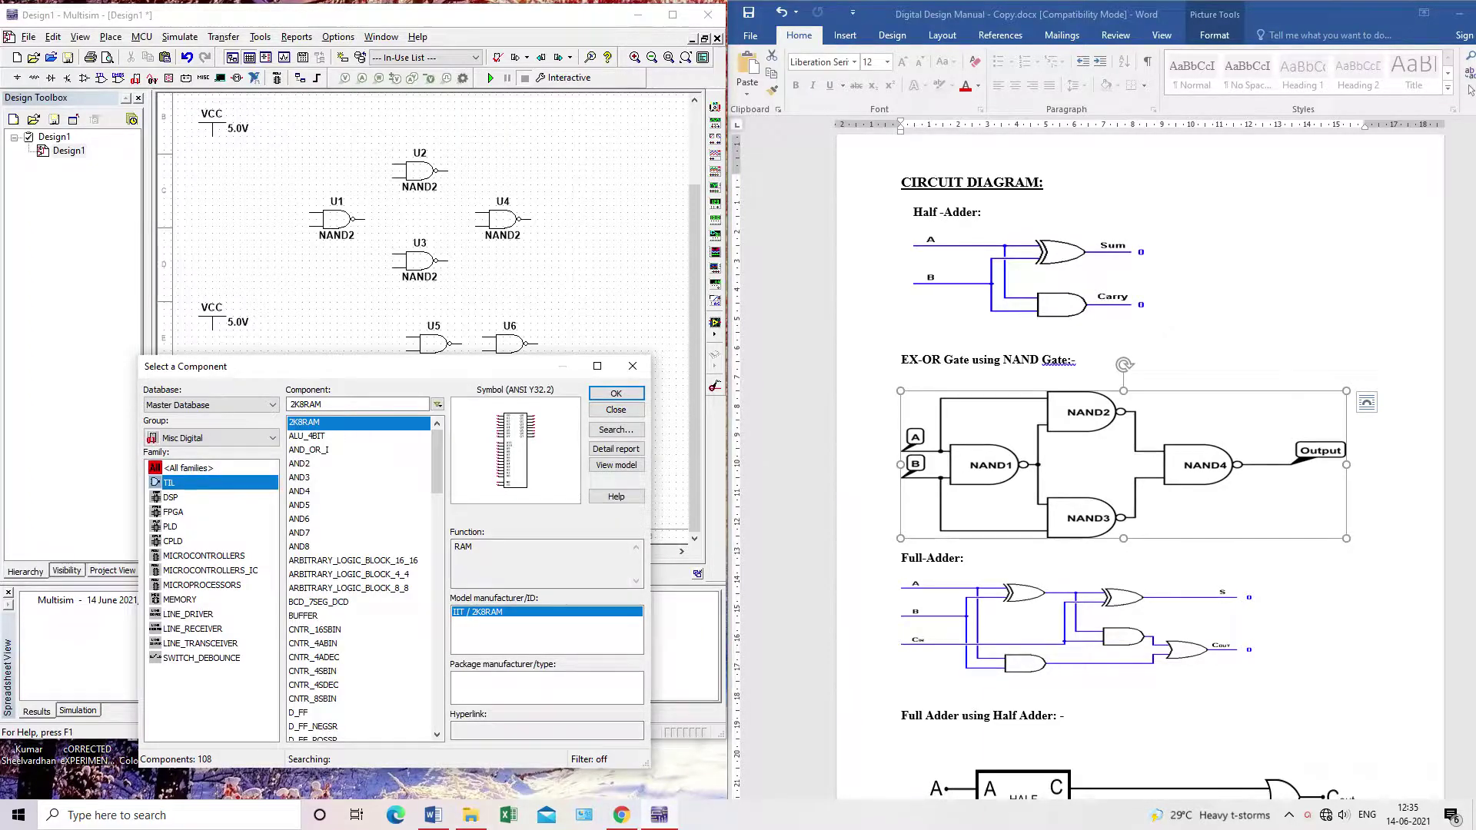
pyautogui.press('Down')
pyautogui.press('Down')
pyautogui.press('Down')
pyautogui.press('Down')
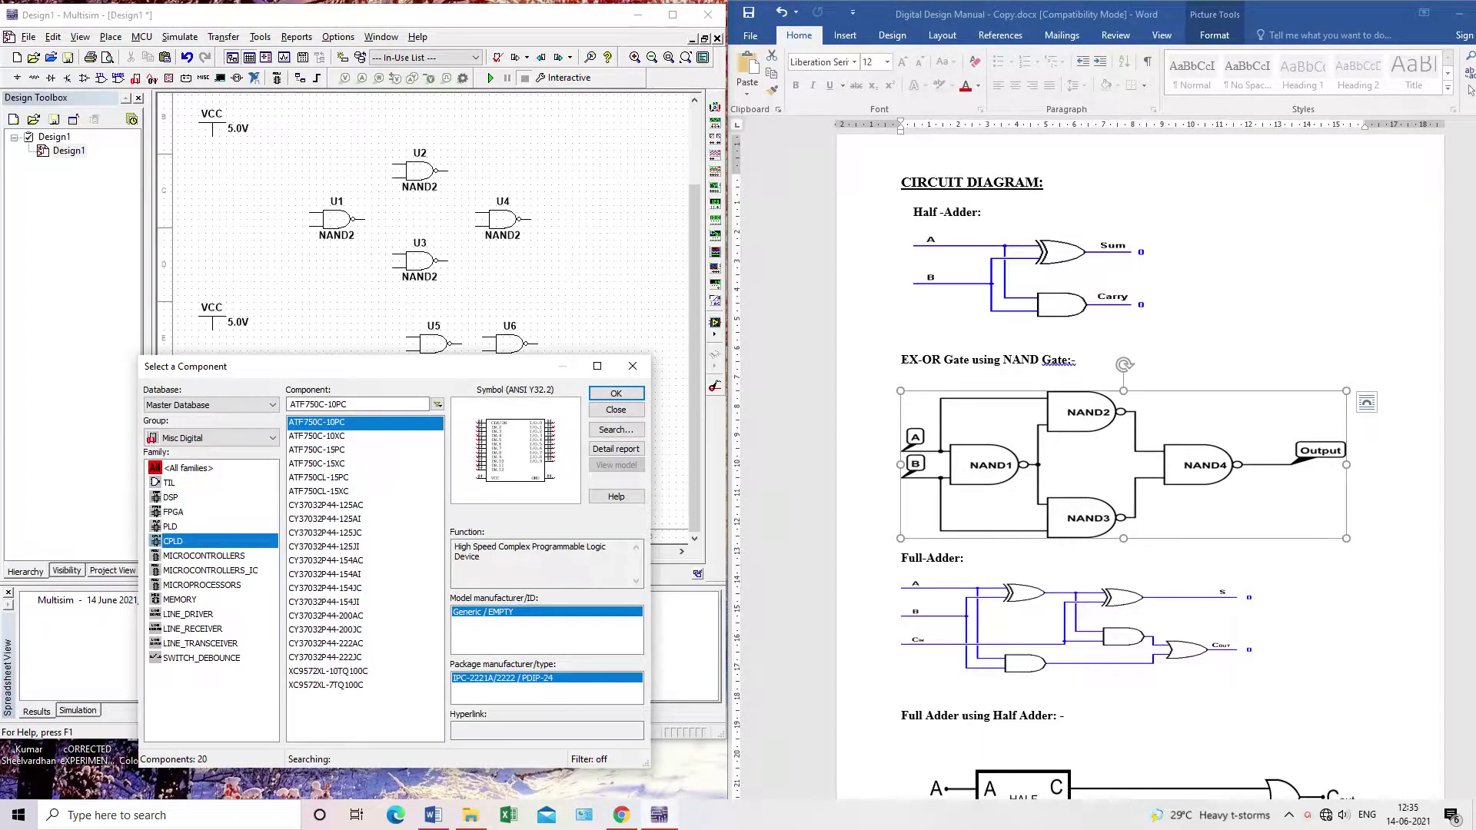
pyautogui.click(201, 657)
# Look through the Mixed component group's families, from MIXED_VIRTUAL to ADC_DAC, for an output indicator
pyautogui.click(210, 437)
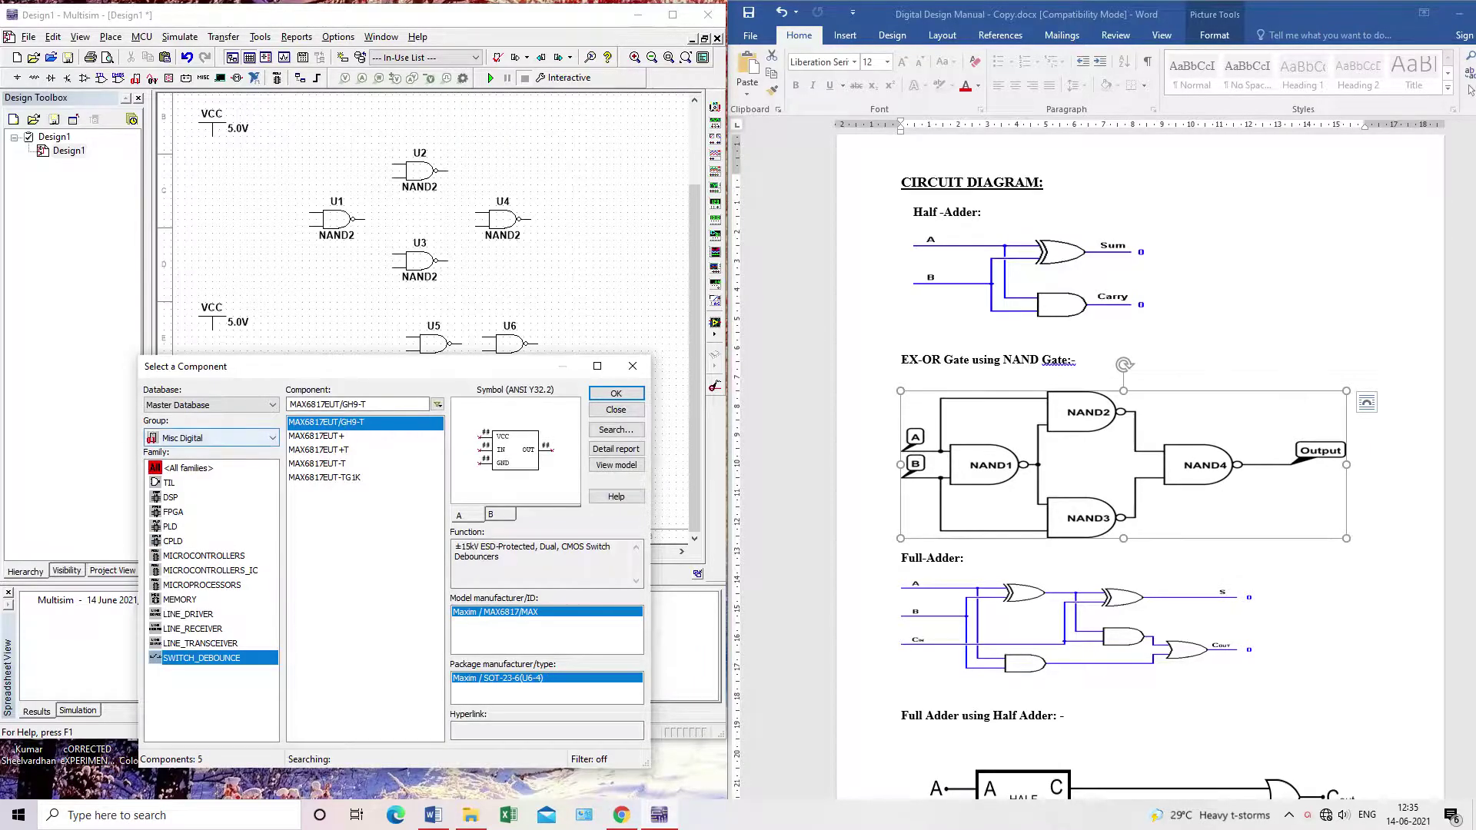
pyautogui.press('Down')
pyautogui.press('Down')
pyautogui.press('Down')
pyautogui.press('Down')
pyautogui.press('Down')
pyautogui.press('Down')
pyautogui.press('Down')
pyautogui.press('Down')
pyautogui.press('Return')
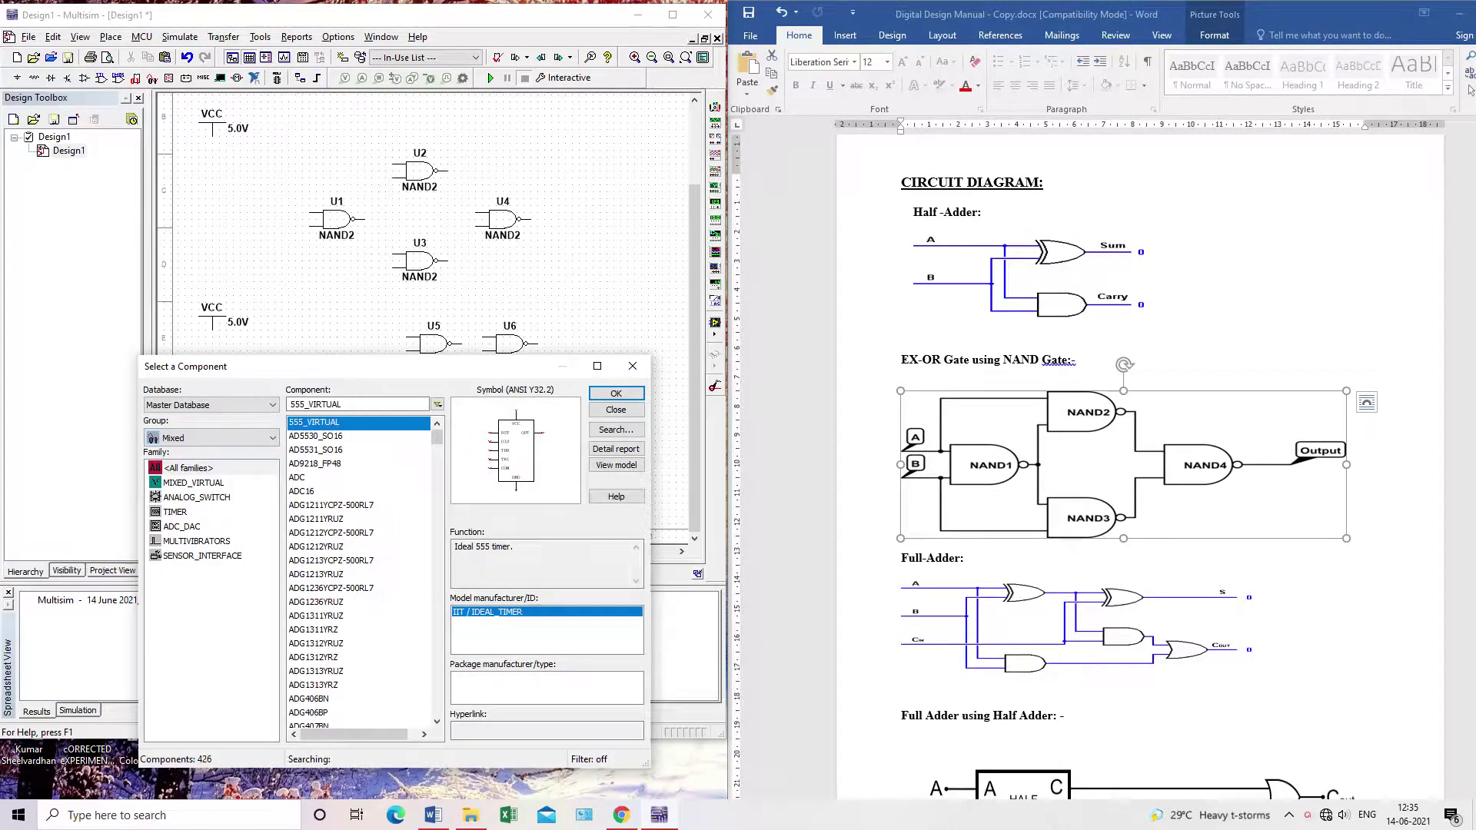
pyautogui.press('Tab')
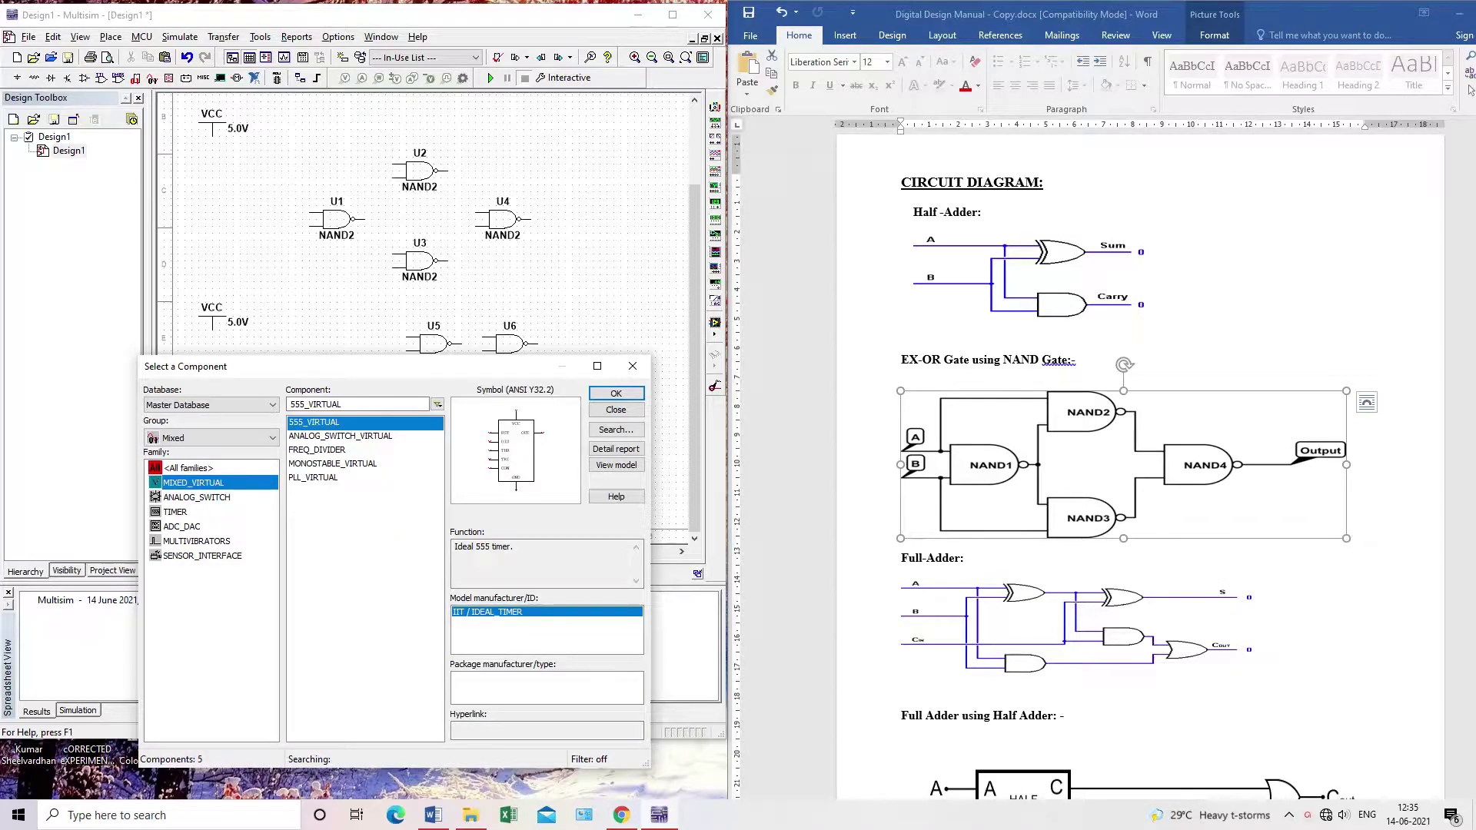
pyautogui.press('Down')
pyautogui.press('Down')
pyautogui.press('Down')
pyautogui.press('Down')
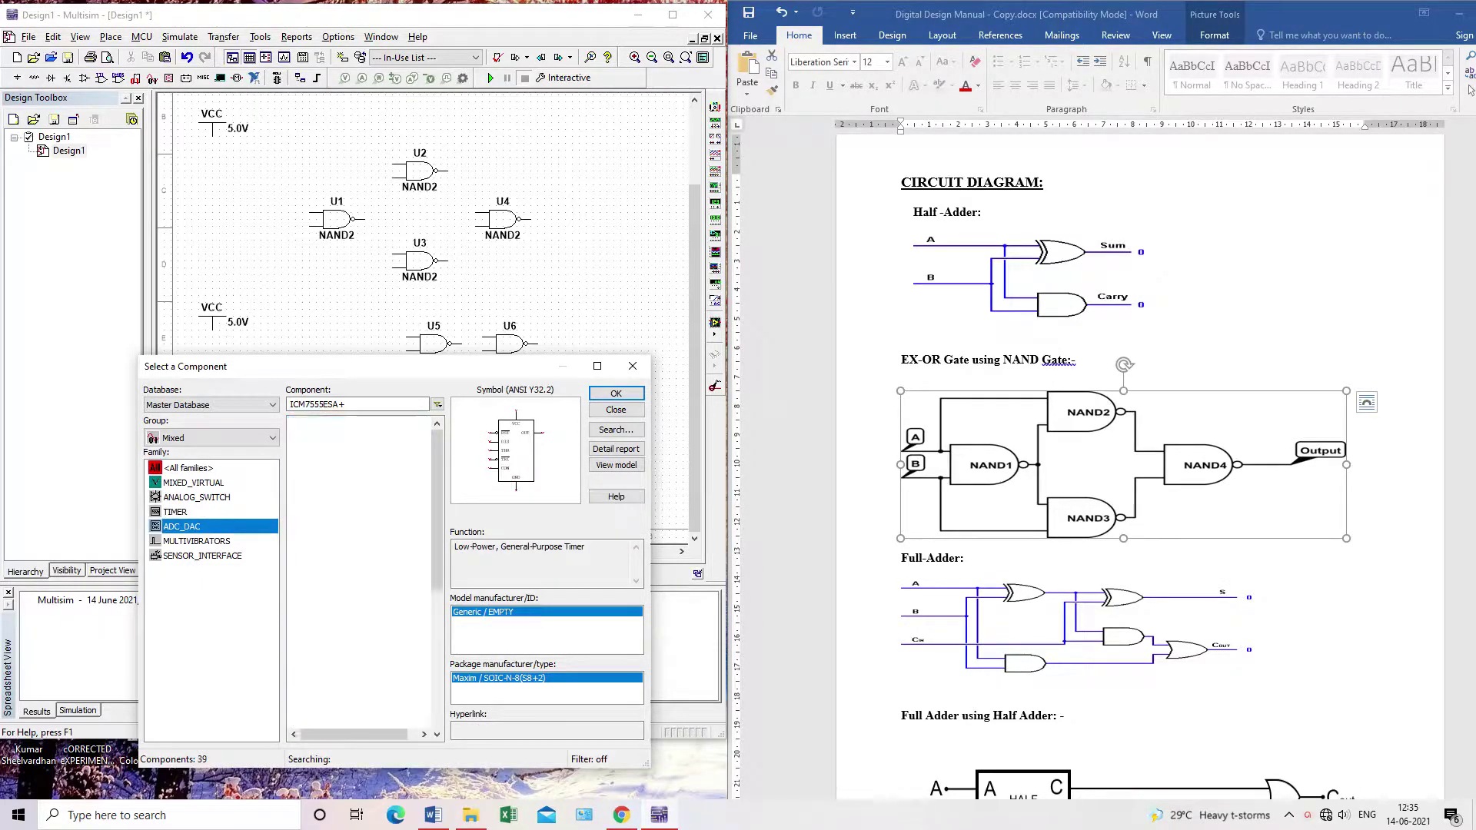
# Place two PROBE_BLUE indicators from the Indicators group, one beyond the EX-OR output gate and one beyond the lower gate pair
pyautogui.click(211, 438)
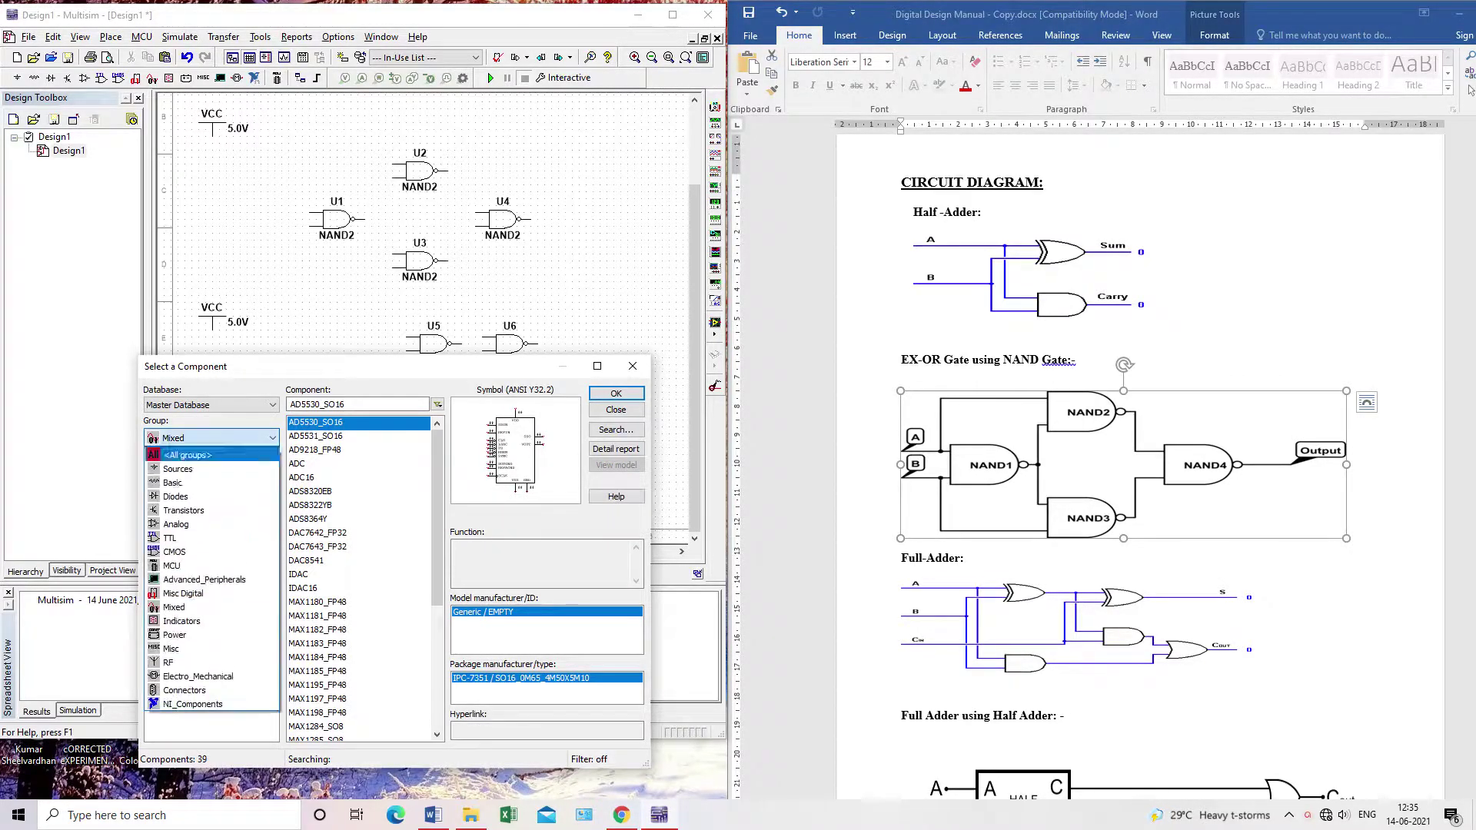
pyautogui.click(211, 620)
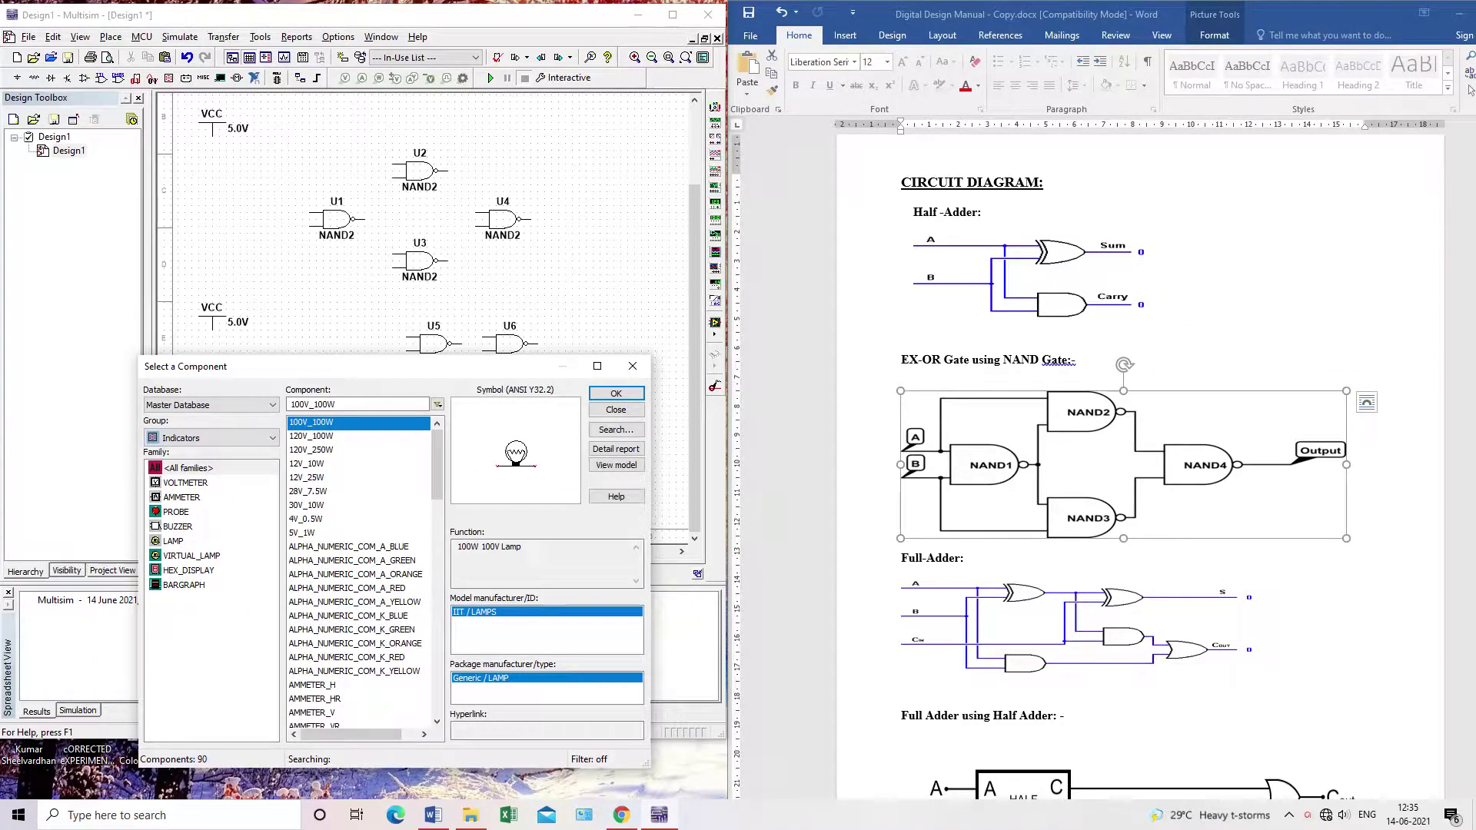
pyautogui.click(176, 511)
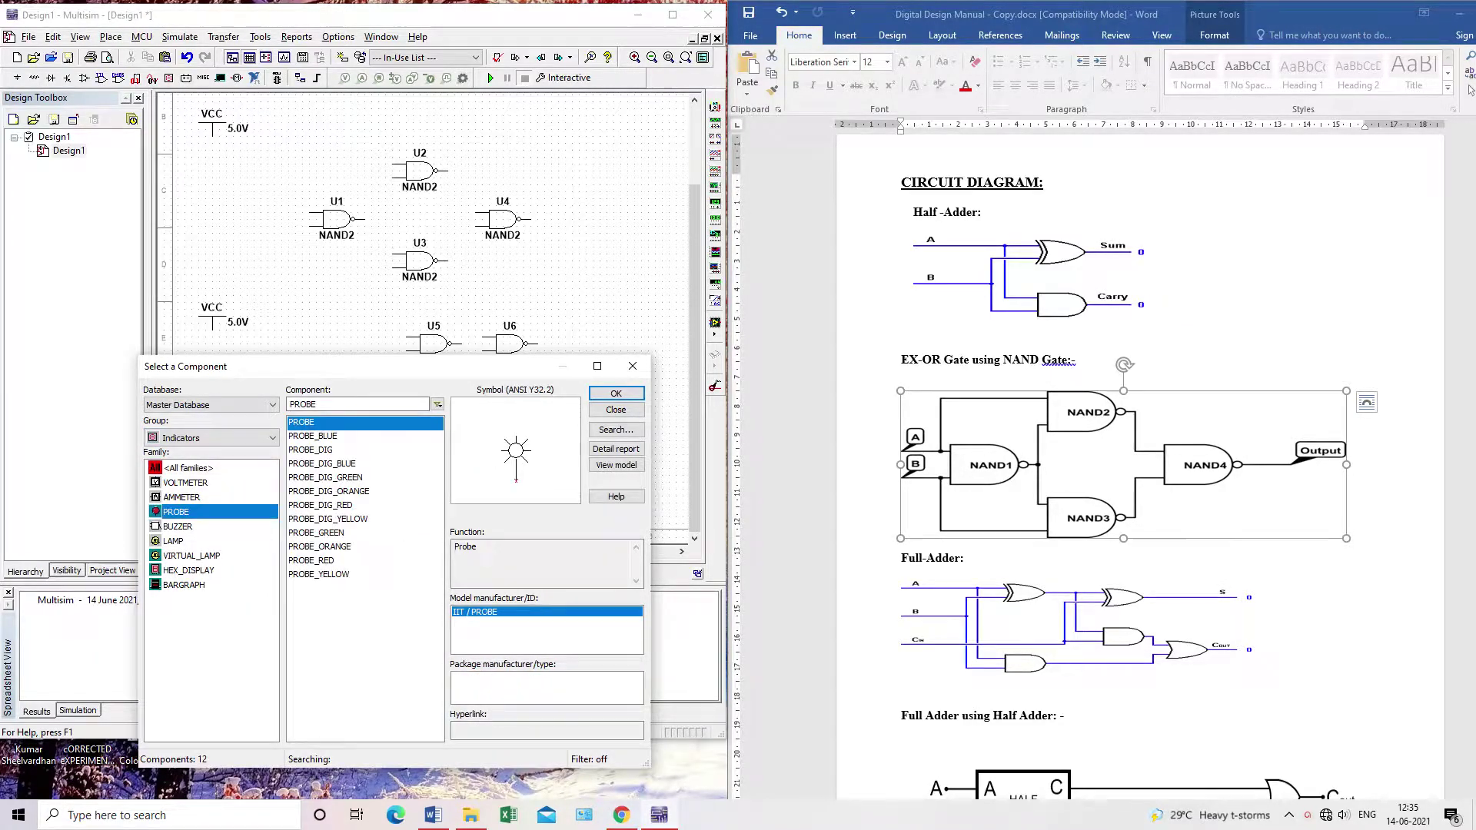
pyautogui.click(615, 393)
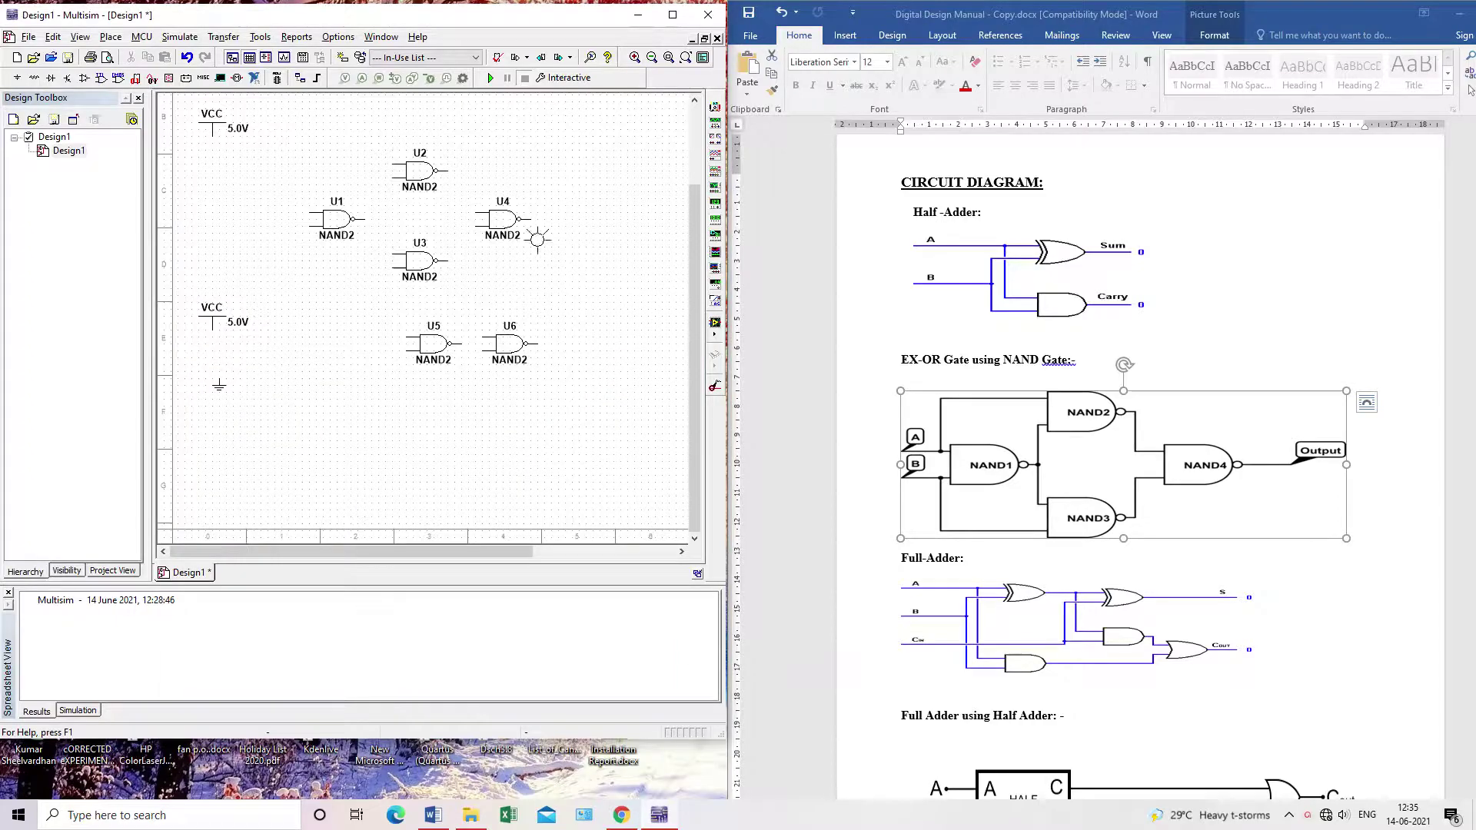
pyautogui.click(593, 179)
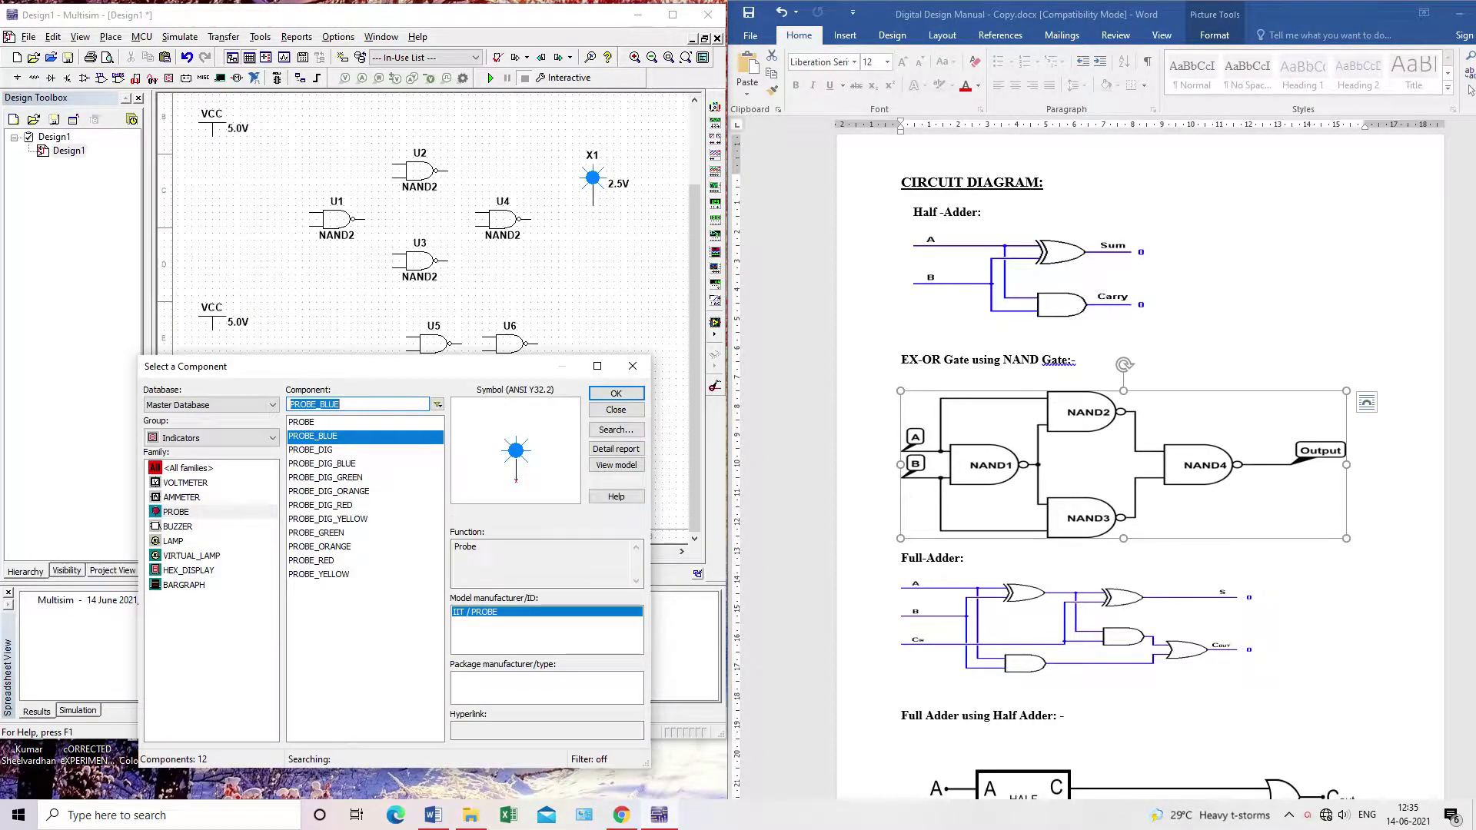
pyautogui.click(616, 393)
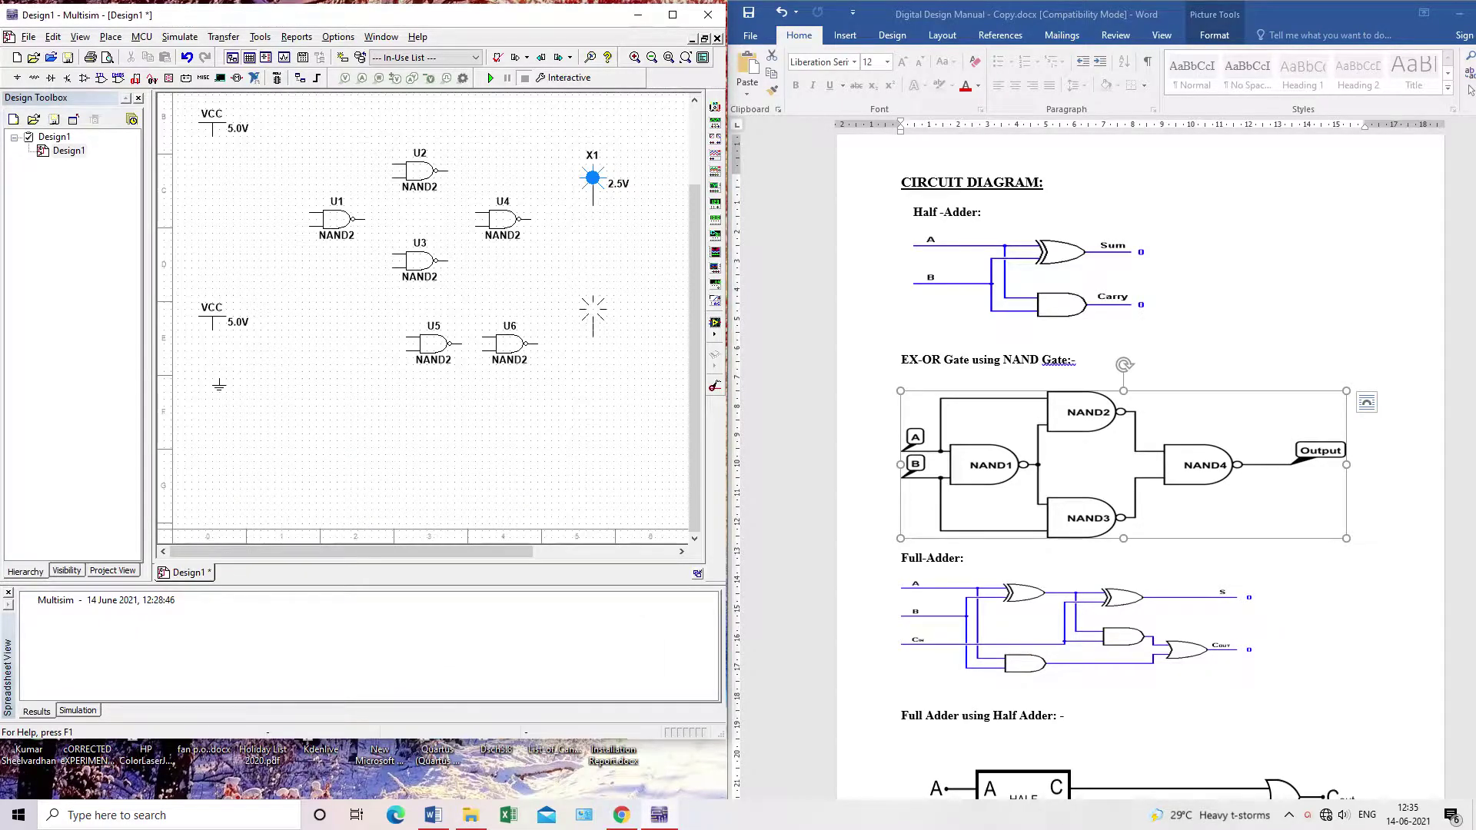
pyautogui.click(592, 312)
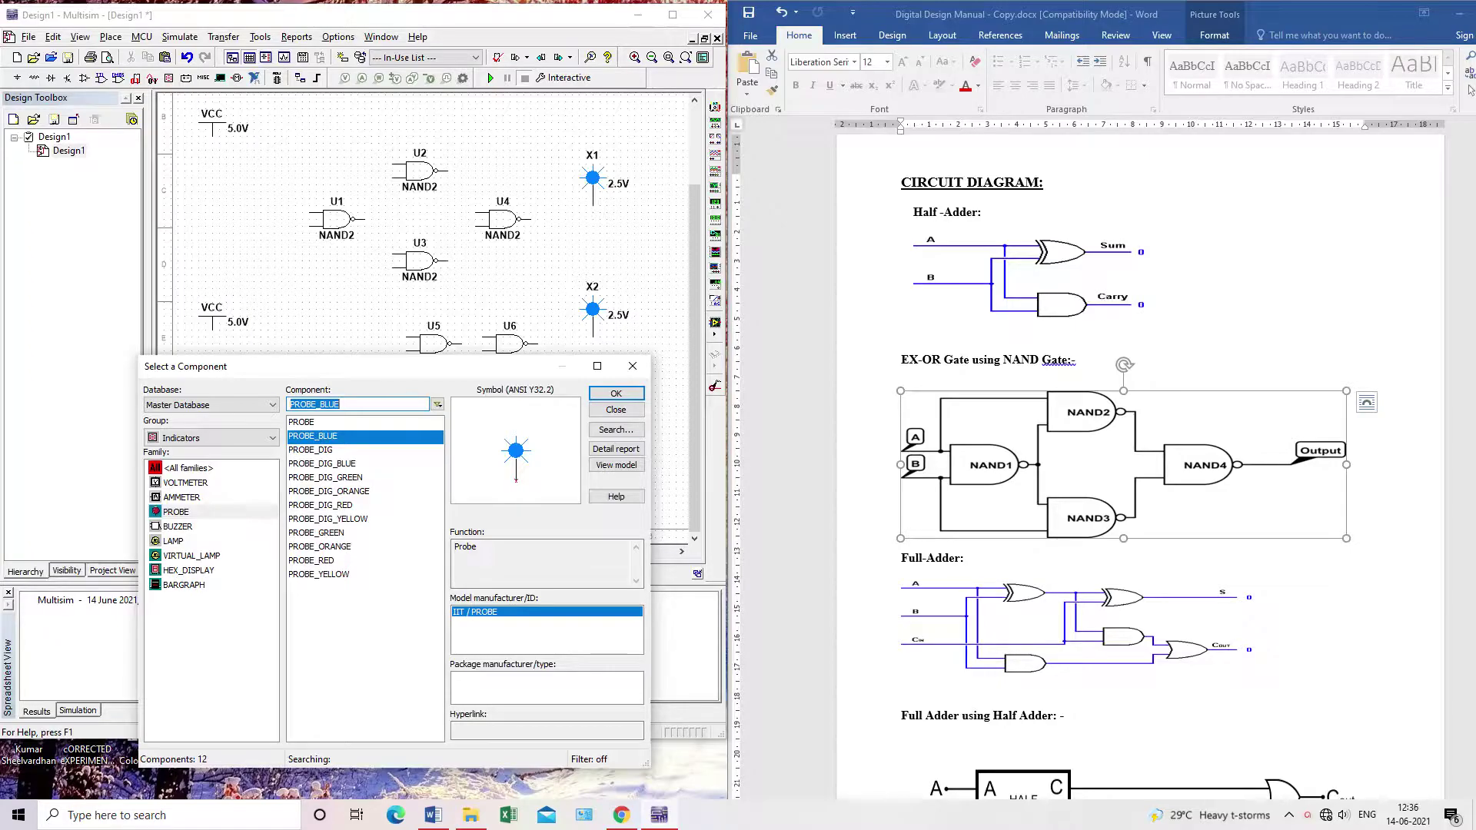
# Search all component groups for SPDT and place two SPDT switches, one above the other, on the input side of the gates
pyautogui.click(211, 405)
pyautogui.click(210, 437)
pyautogui.click(192, 454)
pyautogui.moveTo(307, 403); pyautogui.dragTo(276, 404)
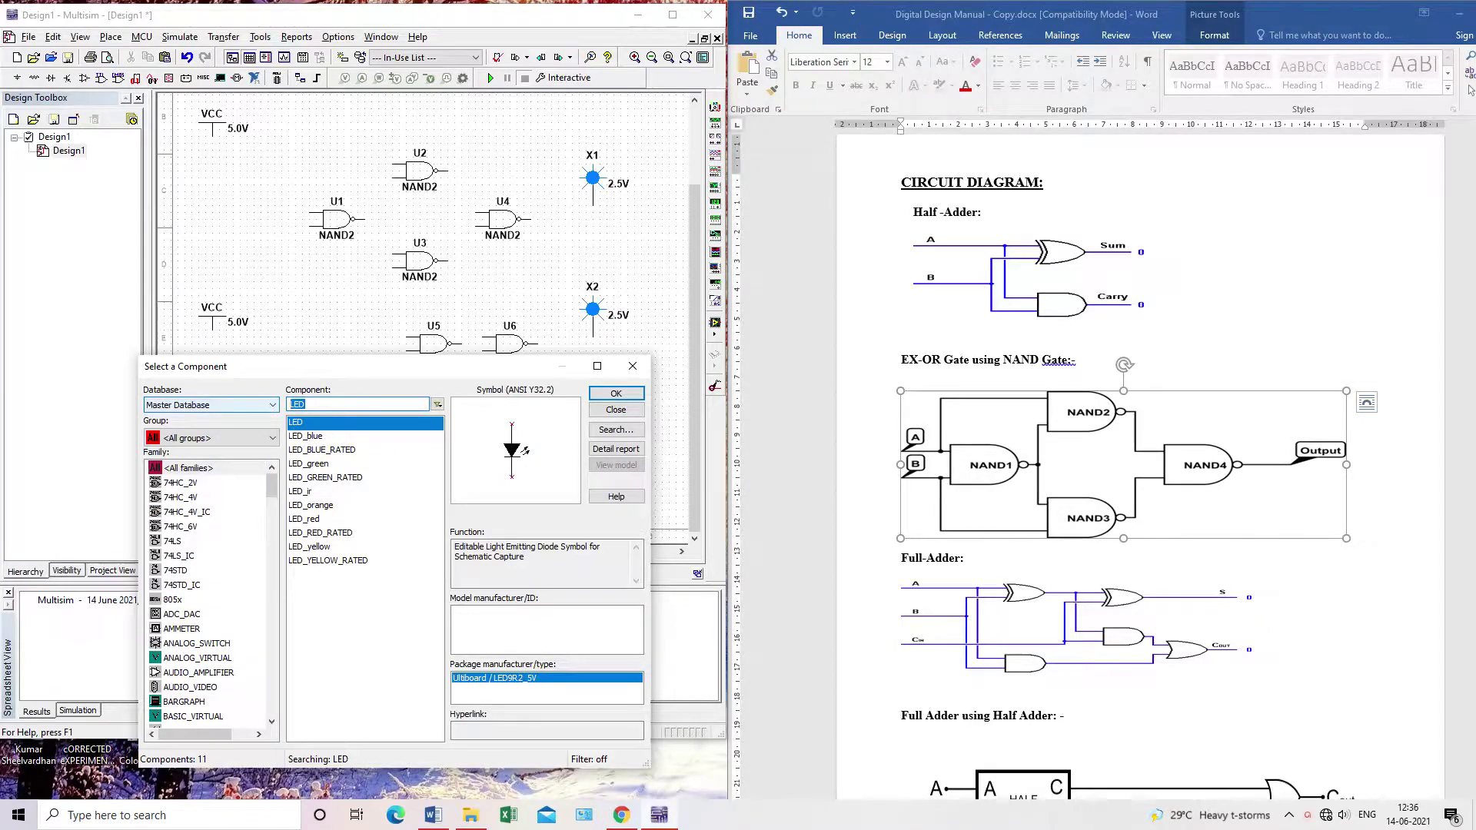
pyautogui.write('SPDT')
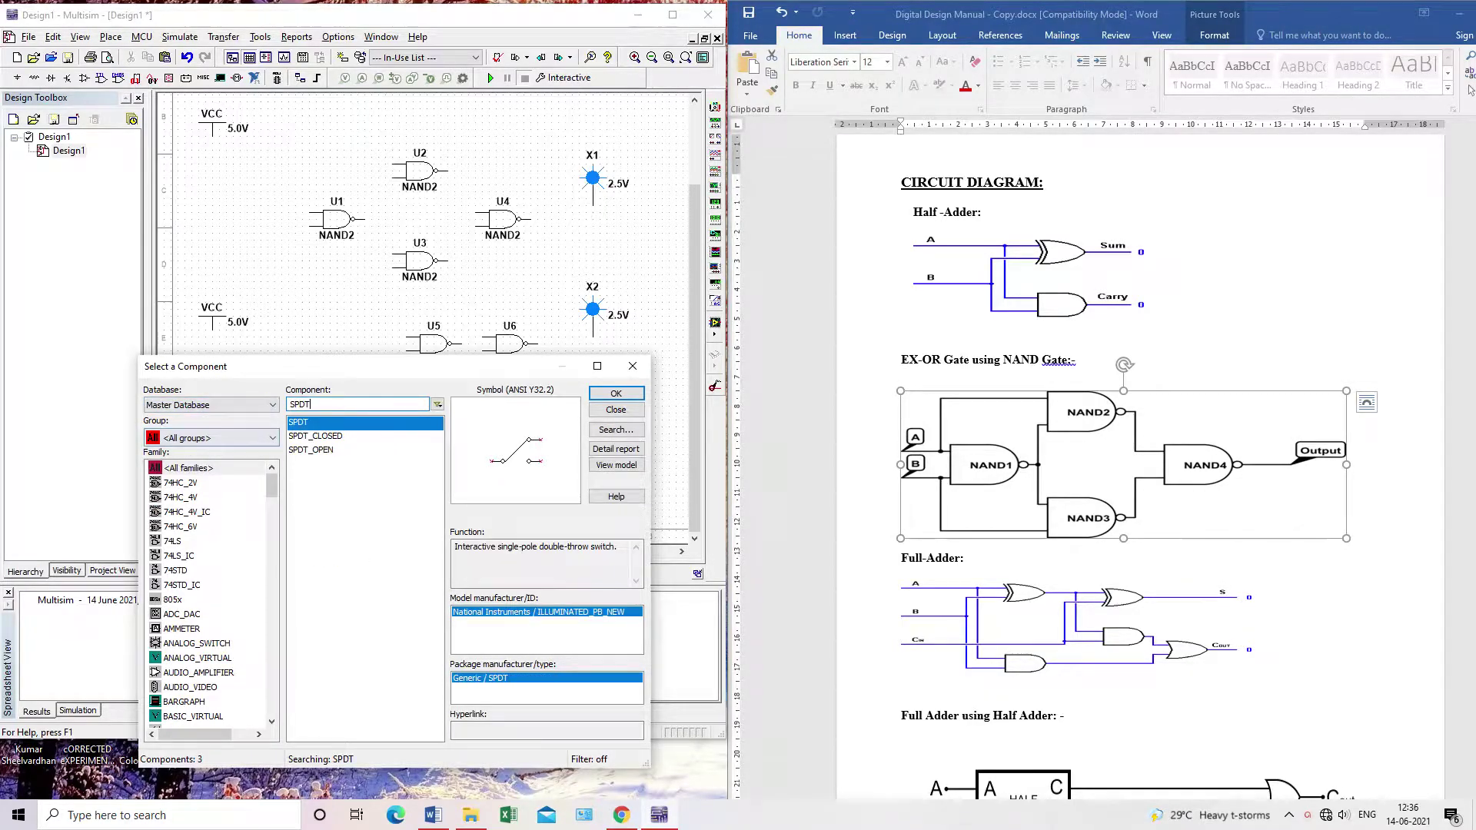
pyautogui.click(615, 393)
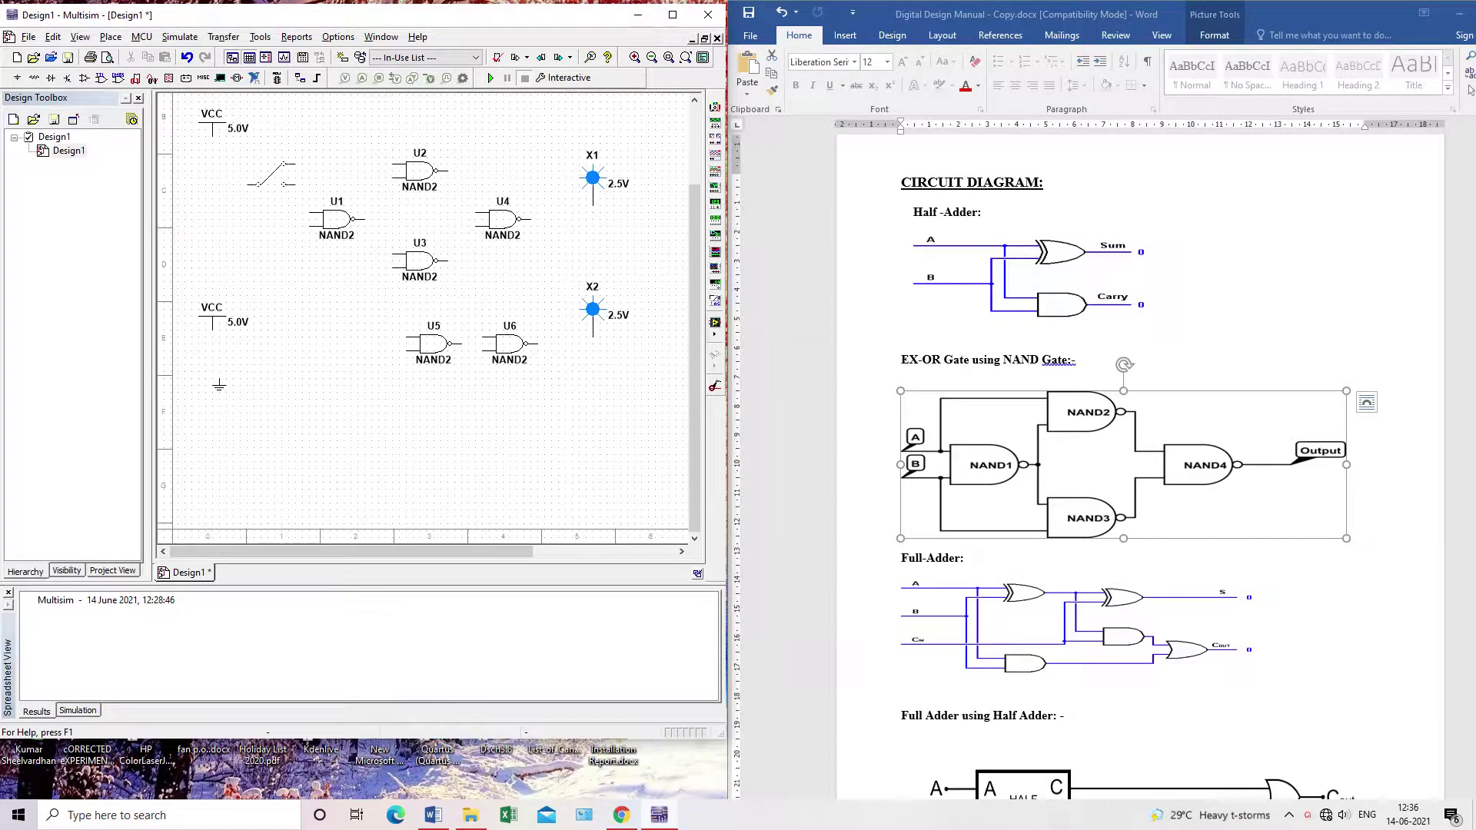
pyautogui.click(271, 160)
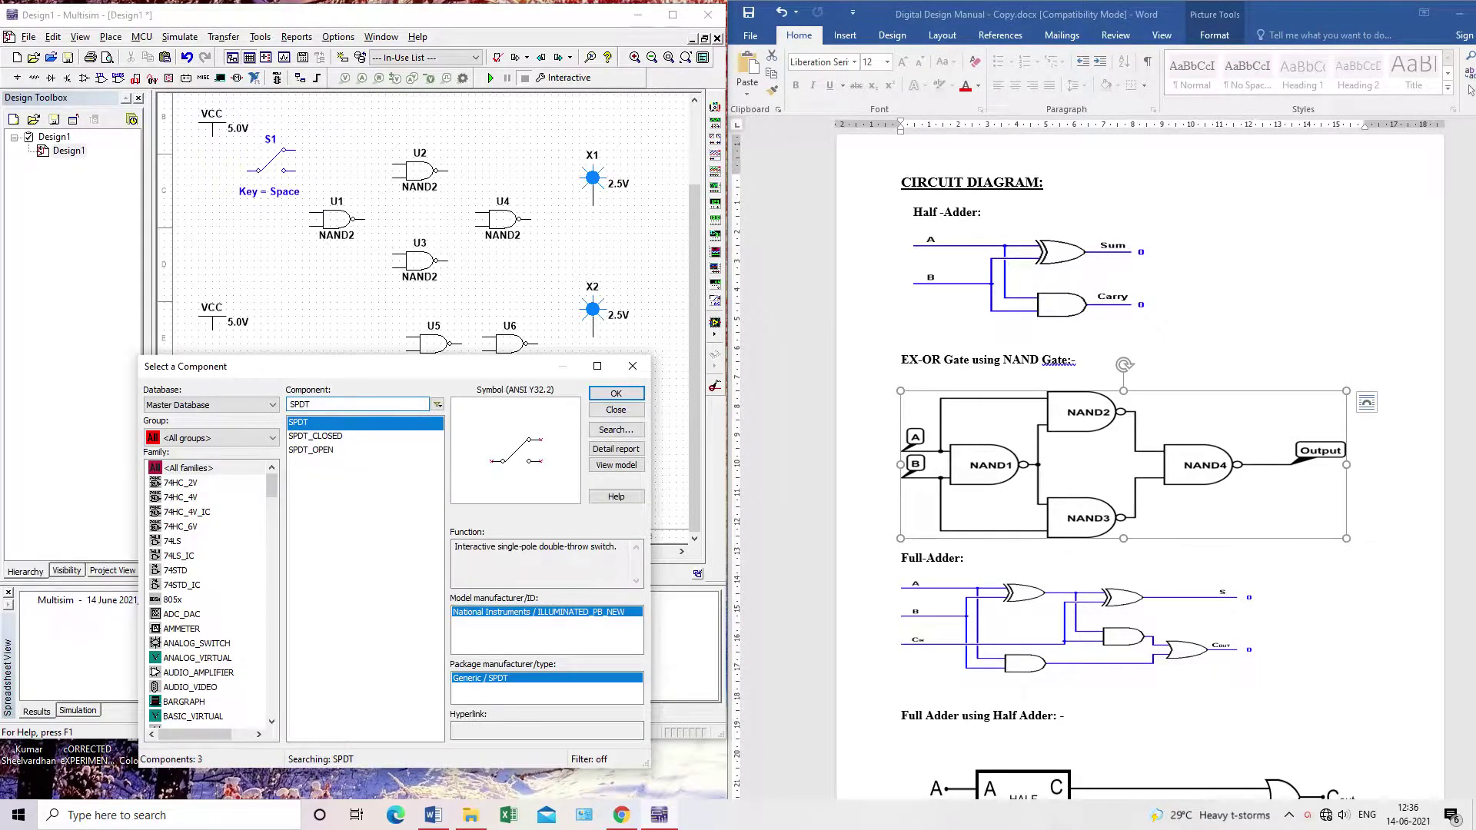
pyautogui.click(616, 393)
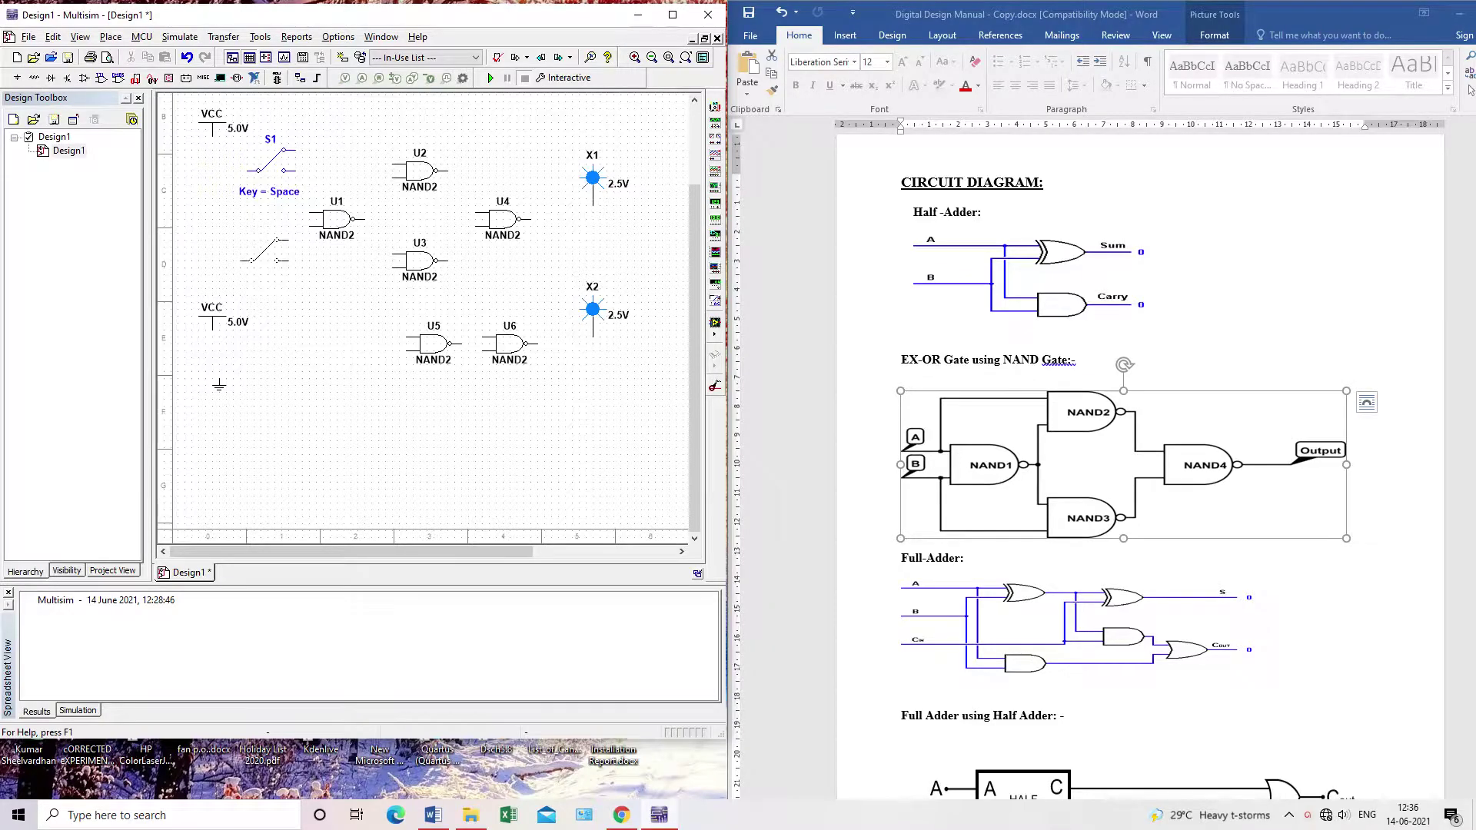
pyautogui.click(265, 258)
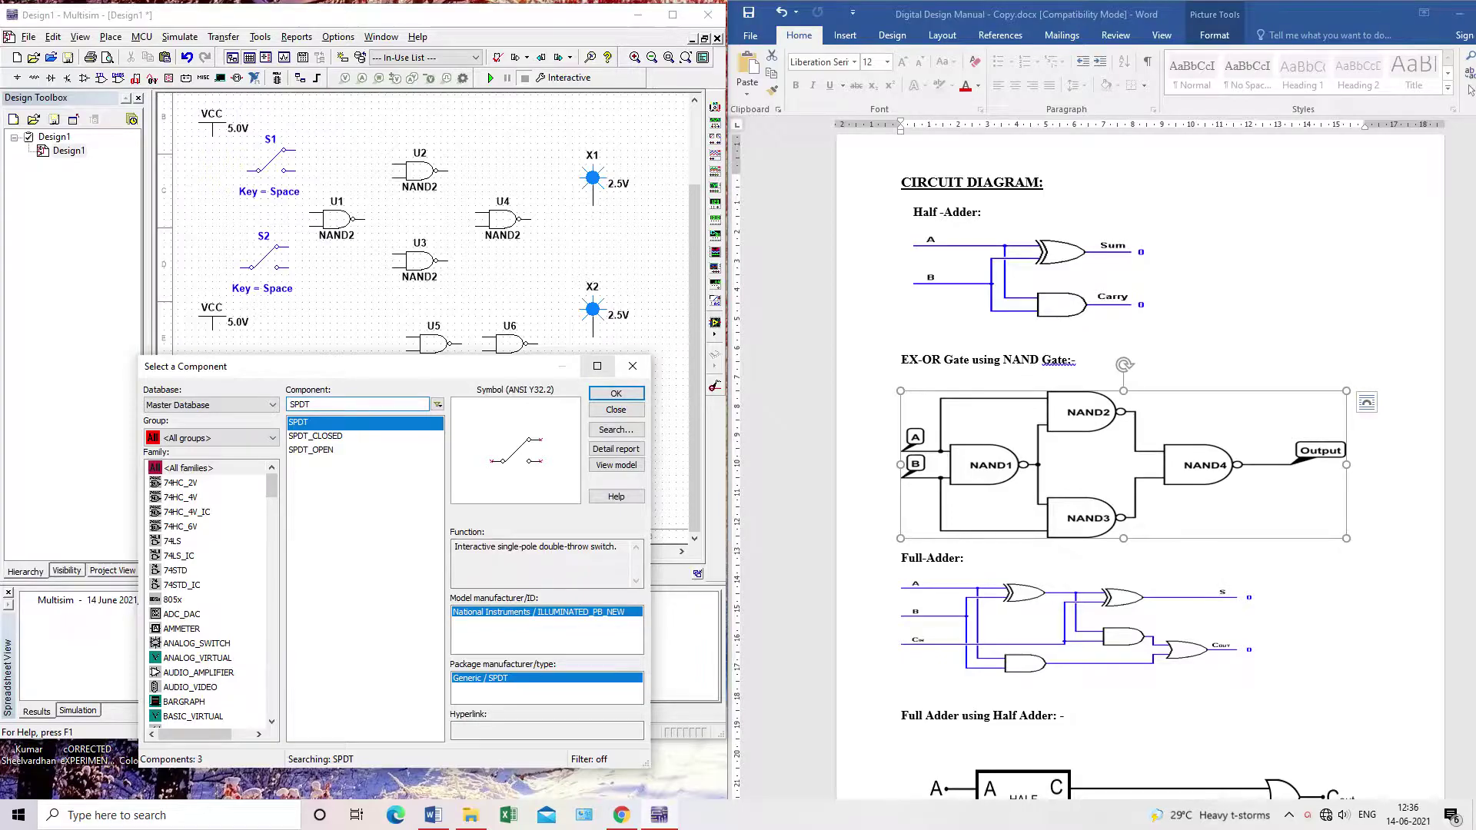
pyautogui.click(632, 366)
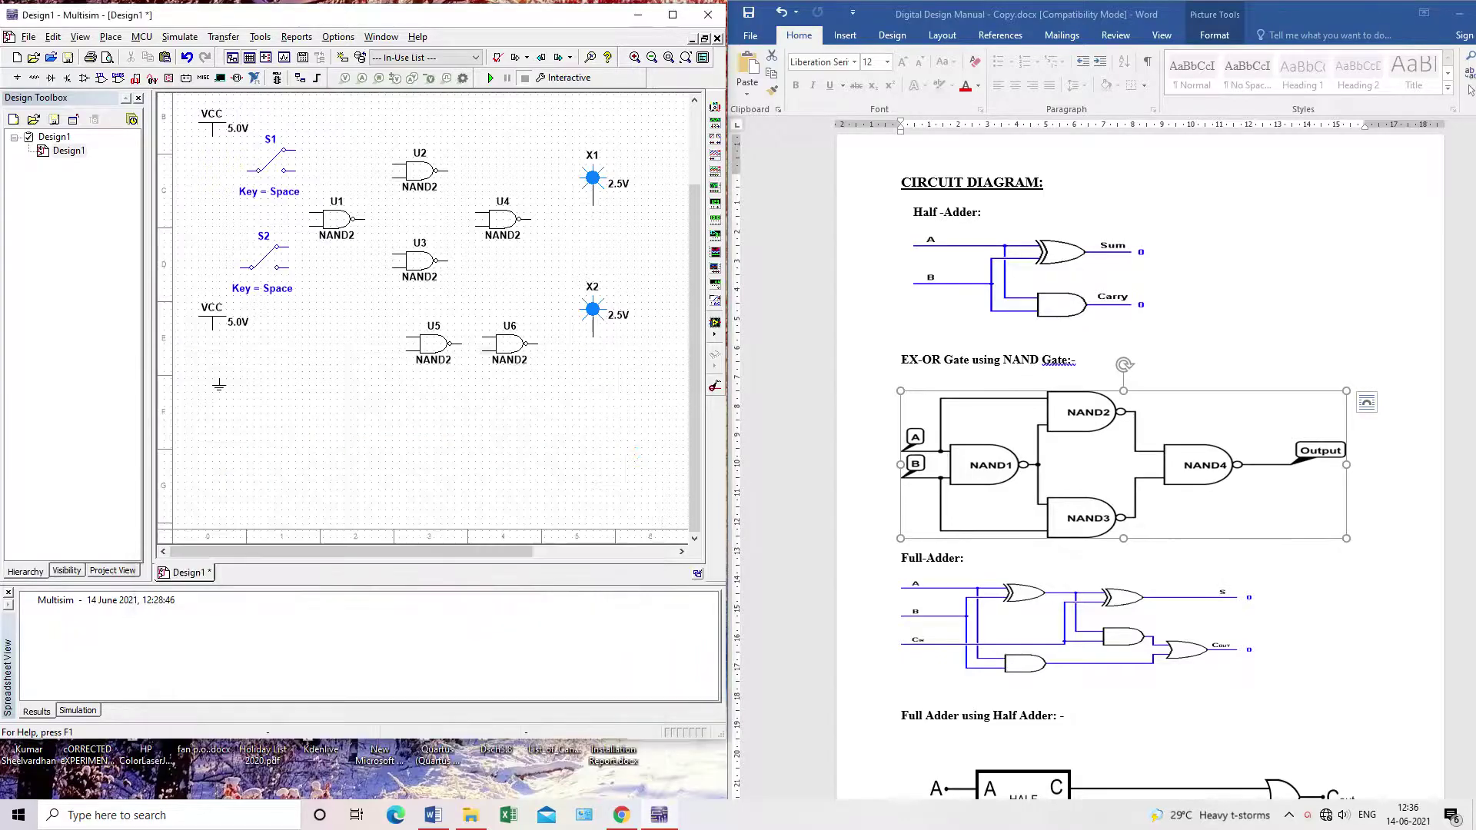
# Delete the lower VCC source above the ground symbol
pyautogui.click(212, 319)
pyautogui.press('Delete')
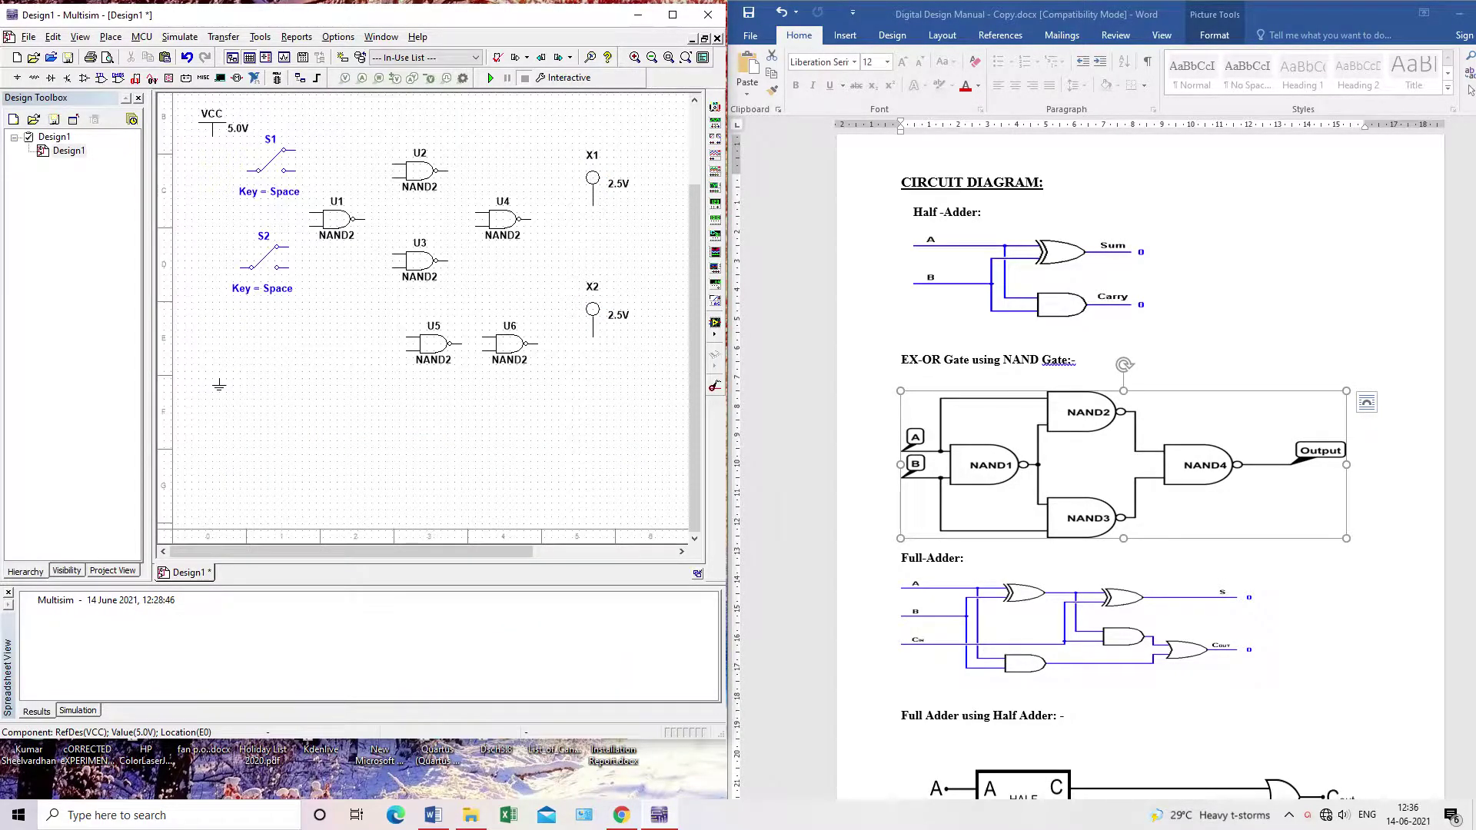
pyautogui.scroll(1, 219, 385)
pyautogui.scroll(-1, 221, 389)
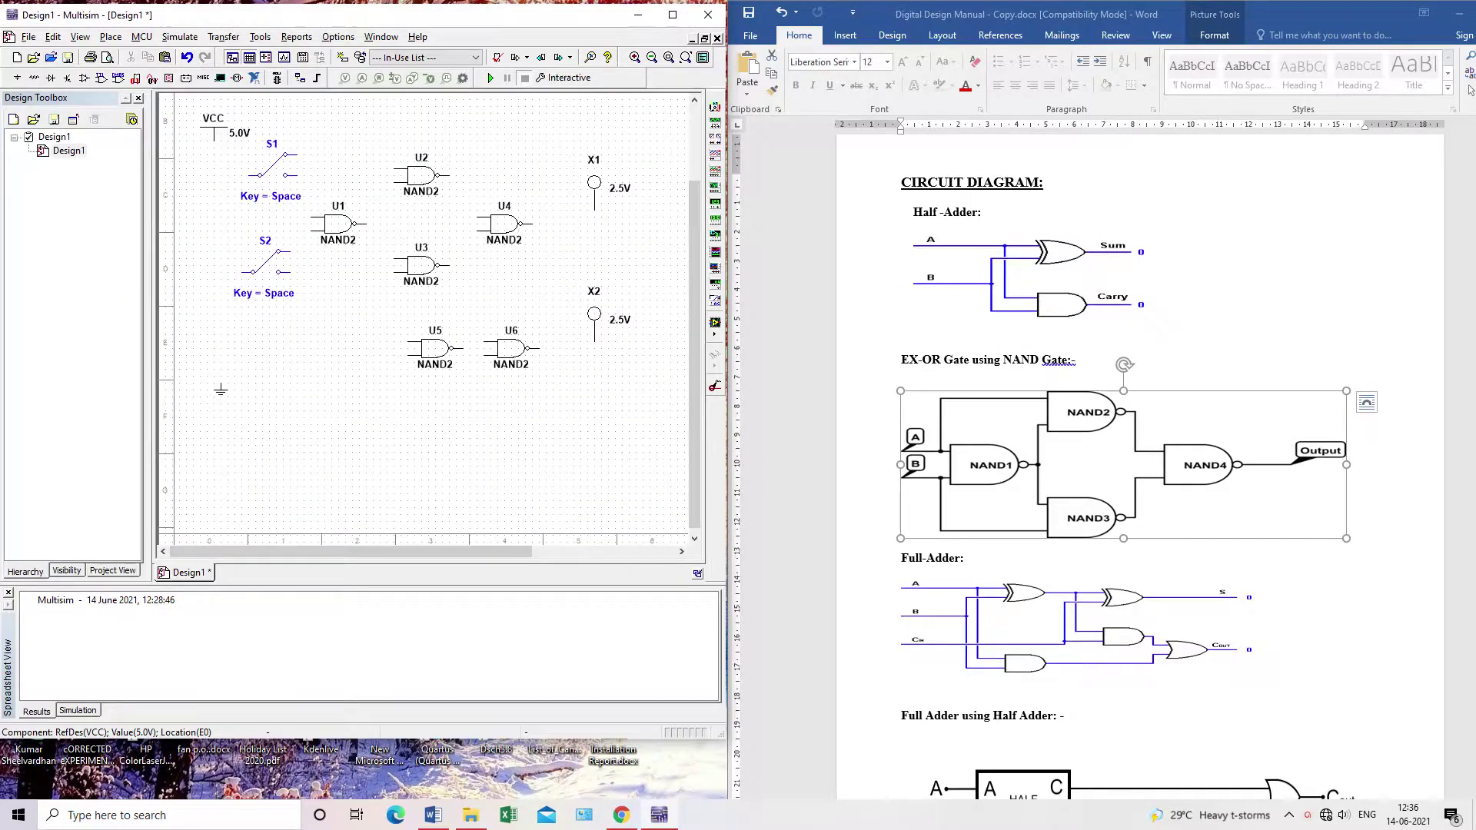
# Rotate switch S1 by 180 degrees so its two contacts face VCC, and nudge it back to the right
pyautogui.scroll(2, 220, 390)
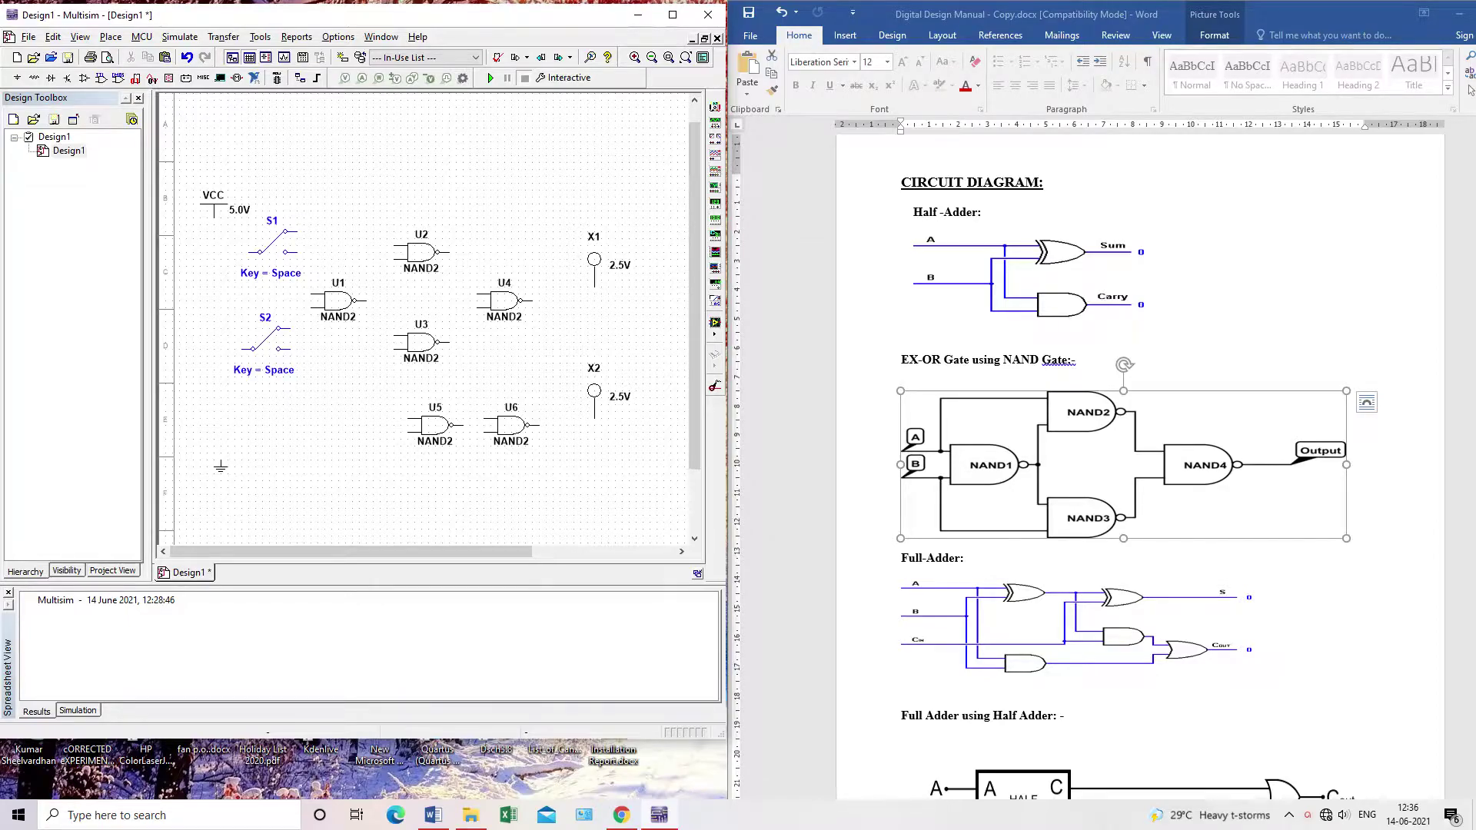
pyautogui.click(272, 245)
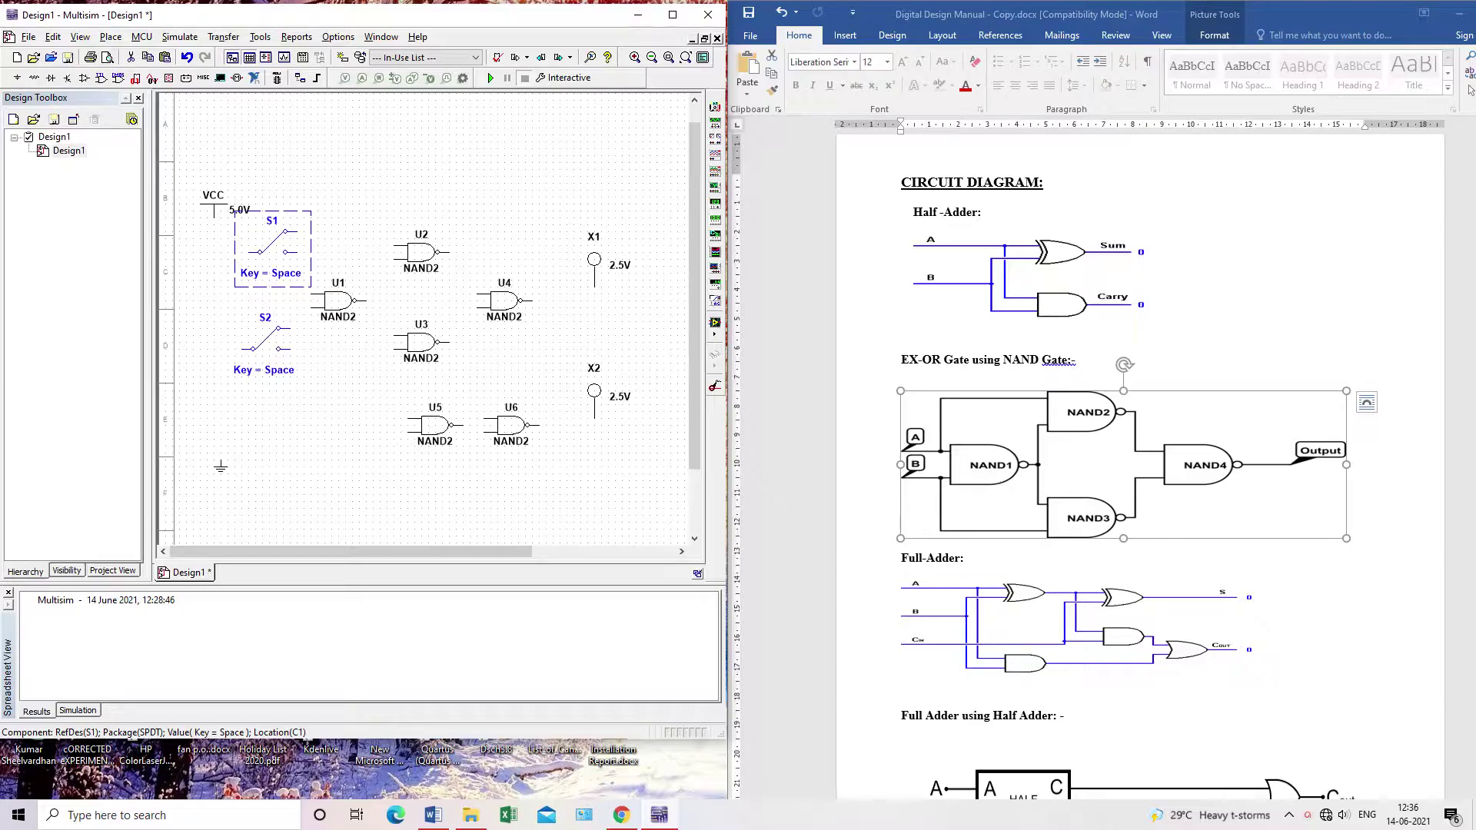
pyautogui.hotkey('ctrl', 'r')
pyautogui.hotkey('ctrl', 'r')
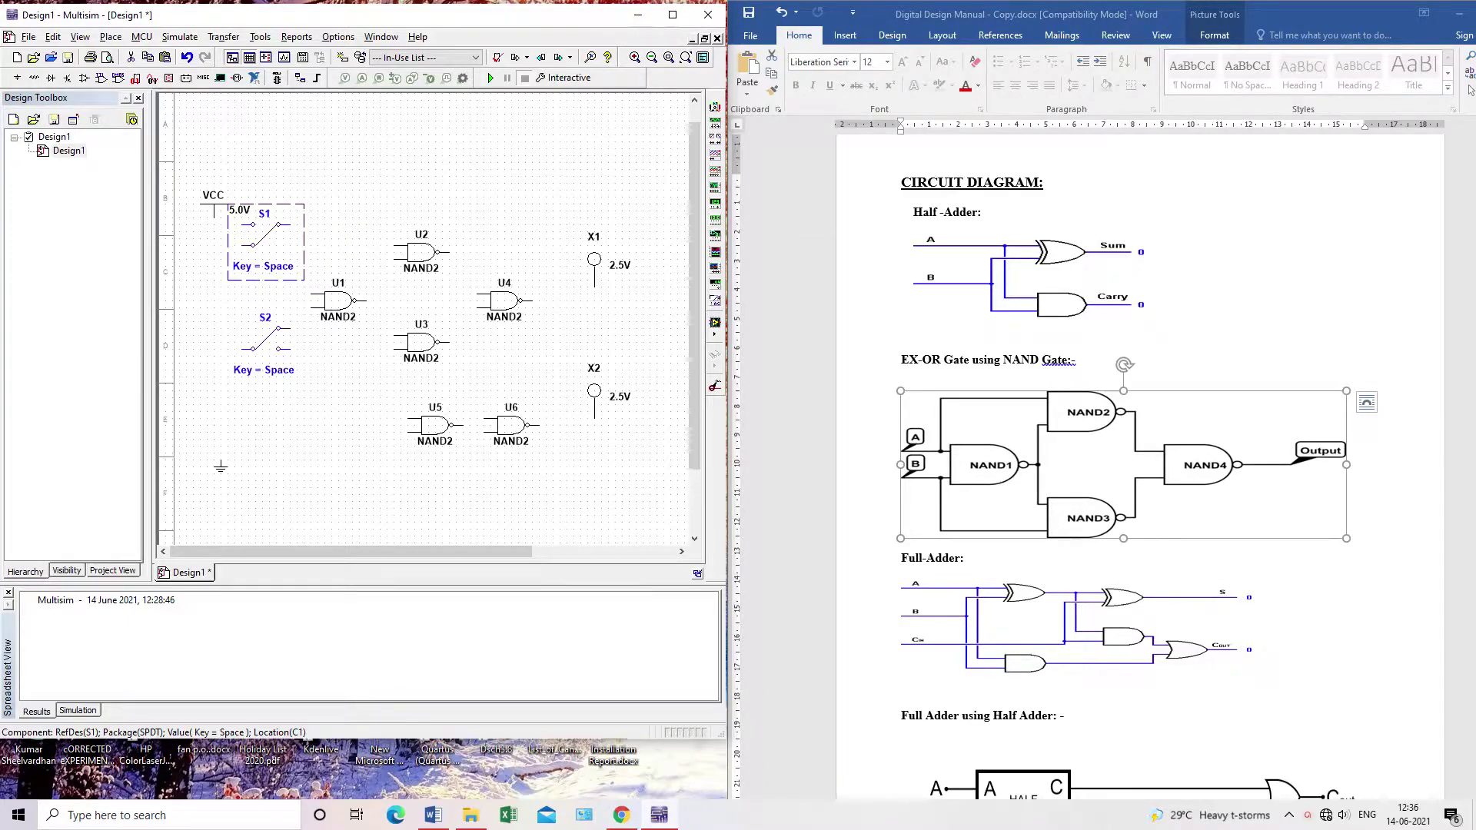
pyautogui.moveTo(265, 234); pyautogui.dragTo(272, 234)
pyautogui.press('Right')
# Rotate switch S2 by 180 degrees and shift it back under S1
pyautogui.click(264, 370)
pyautogui.click(265, 339)
pyautogui.hotkey('ctrl', 'r')
pyautogui.hotkey('ctrl', 'r')
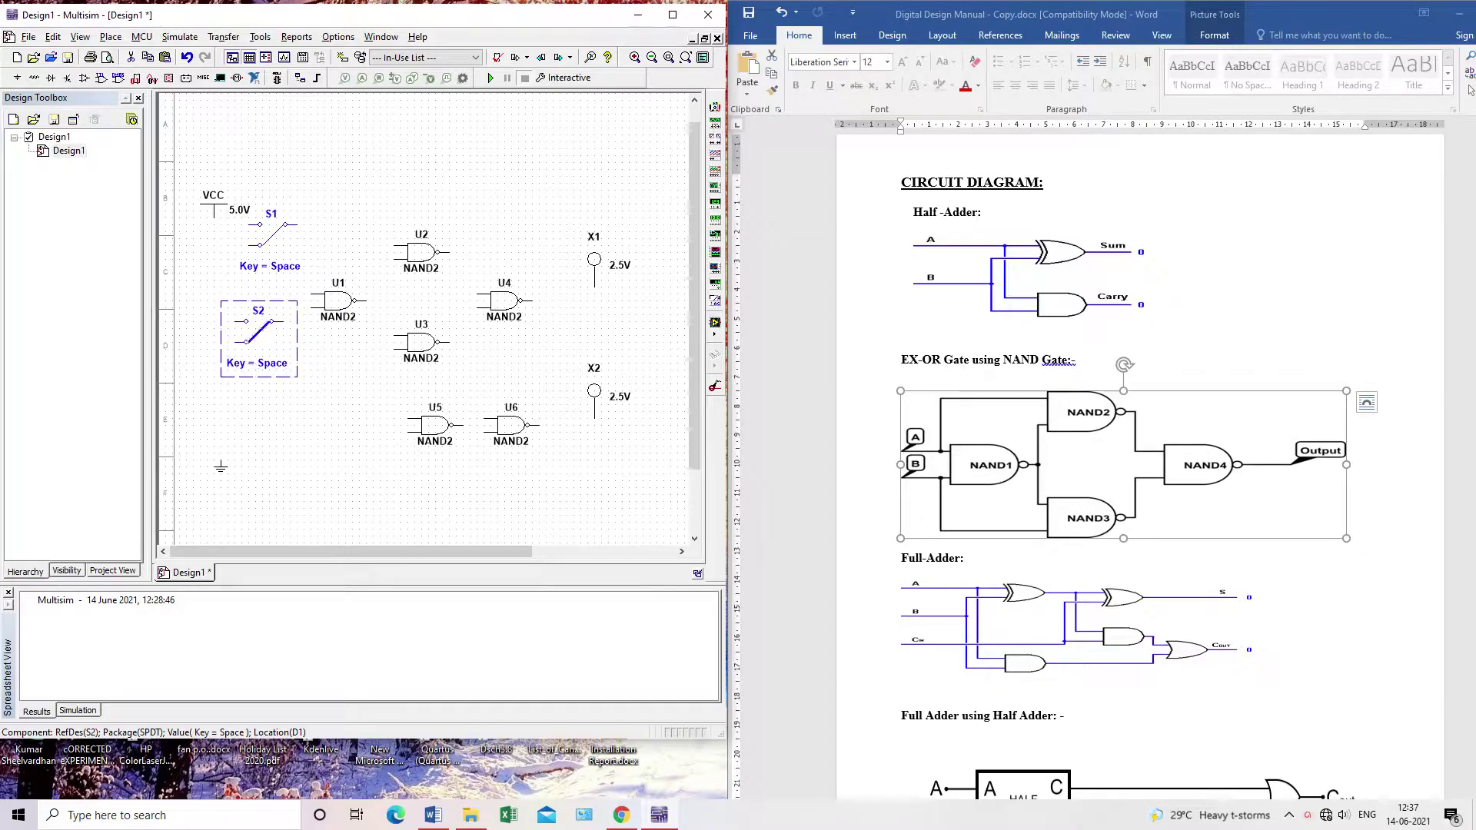
pyautogui.press('Right')
pyautogui.press('Escape')
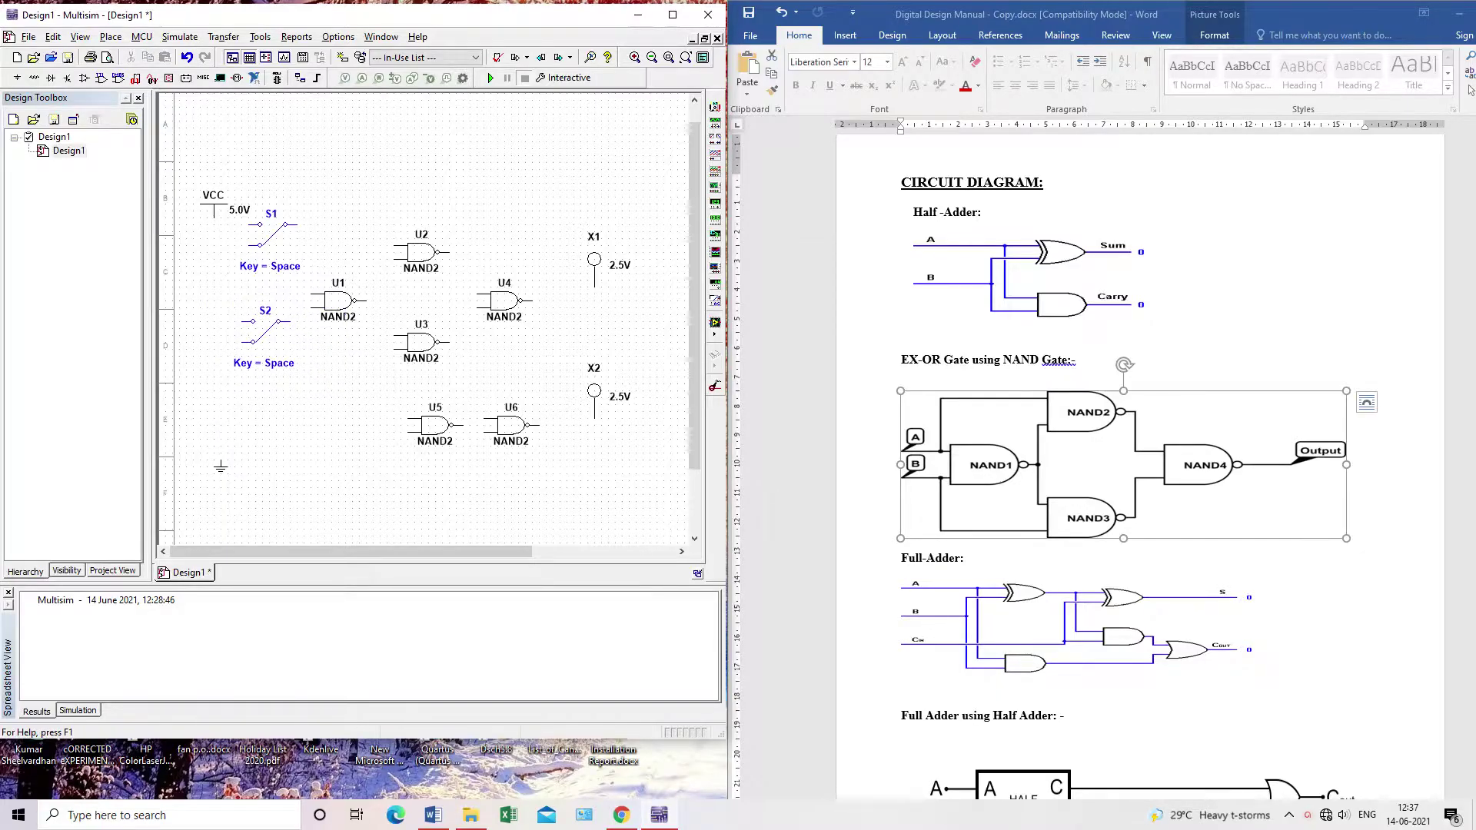
# Wire the upper contacts of switches S1 and S2 to VCC and the lower contact of S1 to ground
pyautogui.click(248, 225)
pyautogui.click(242, 321)
pyautogui.click(249, 246)
pyautogui.moveTo(193, 247); pyautogui.dragTo(221, 454)
pyautogui.click(221, 458)
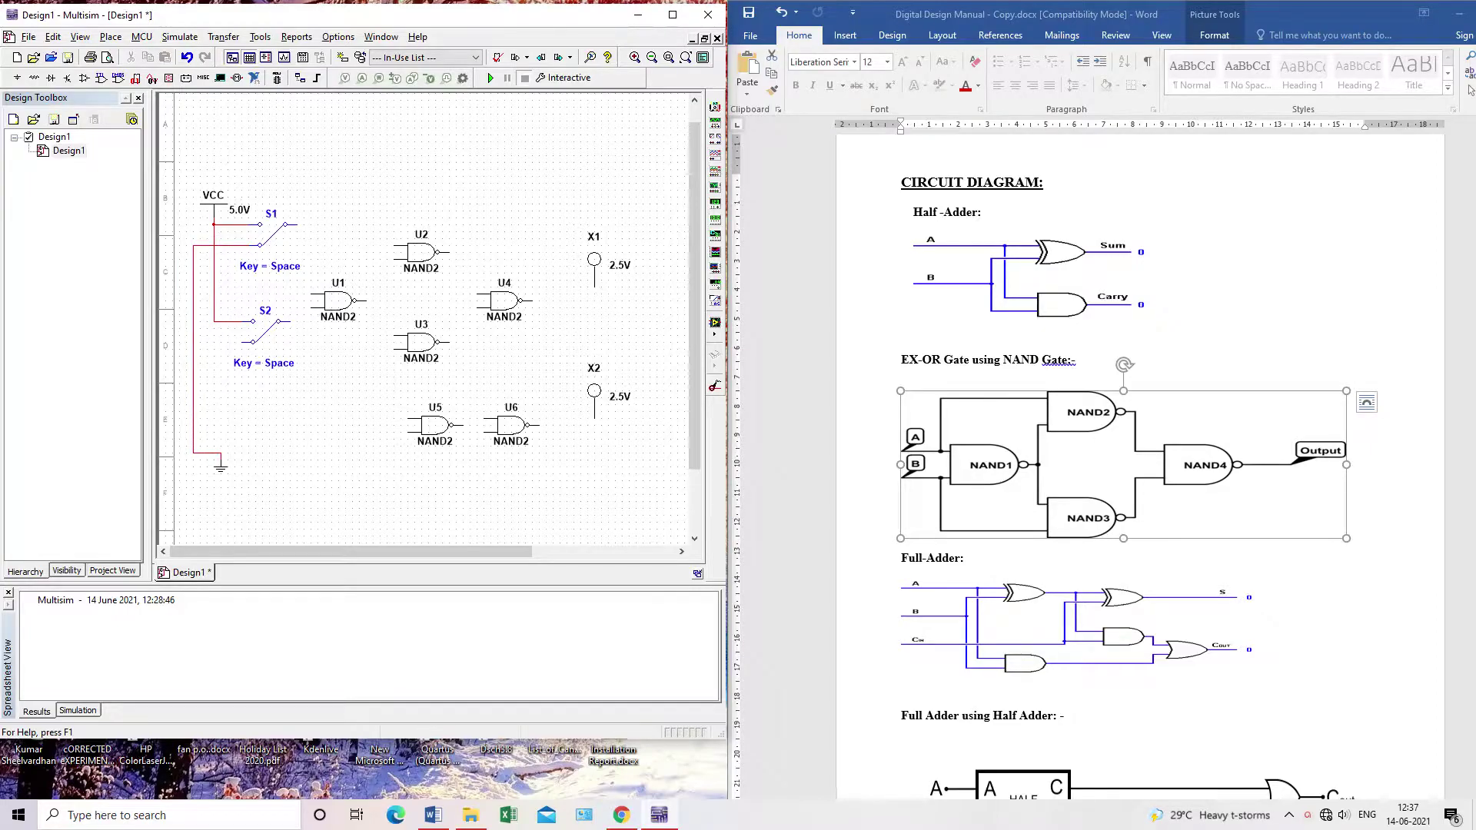
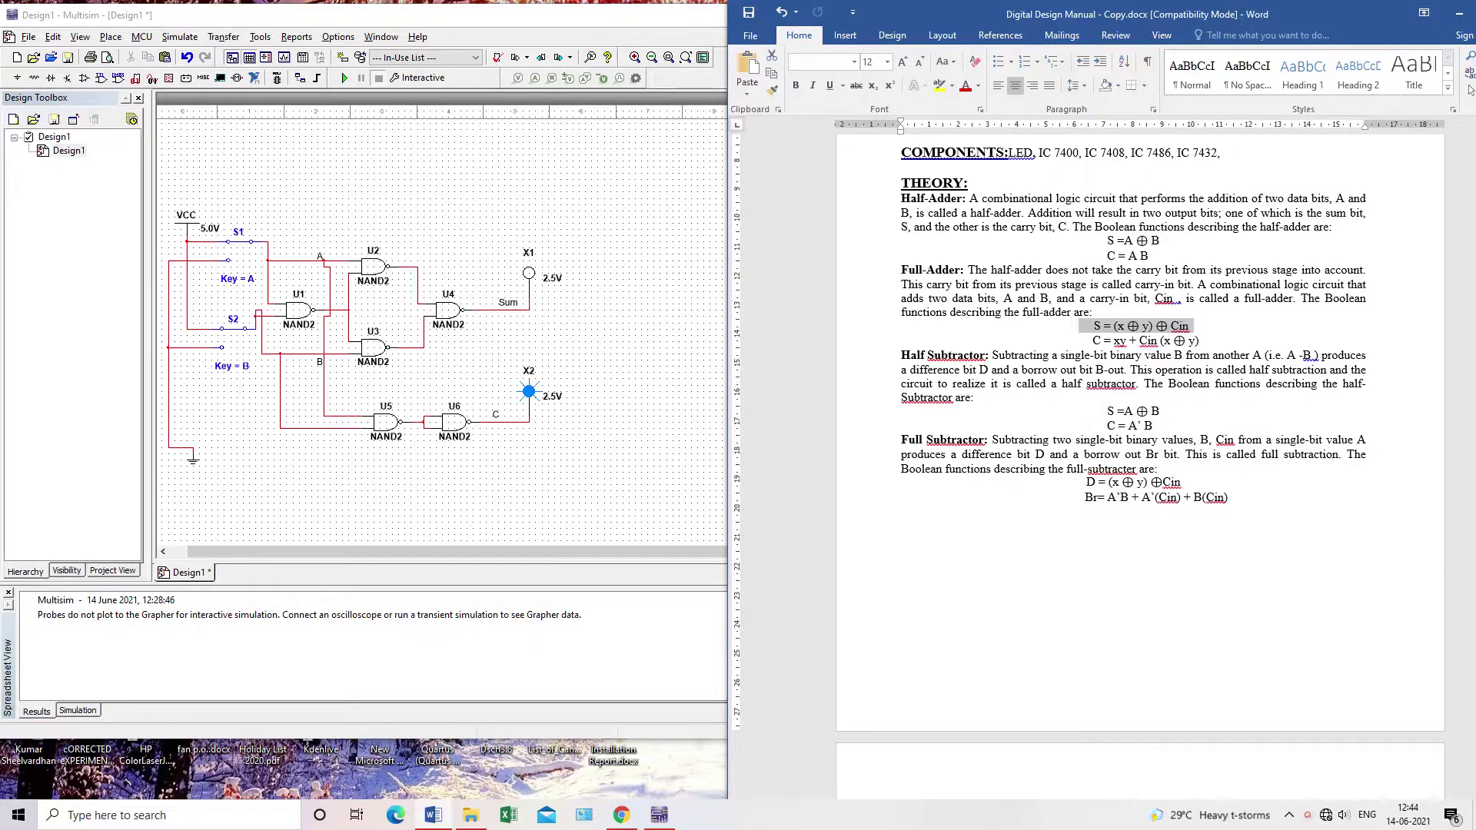
# Examine the full-adder carry equation and the full-adder and half-adder block diagrams in the Word manual
pyautogui.scroll(-5, 1139, 466)
pyautogui.scroll(5, 1139, 465)
pyautogui.moveTo(1092, 340); pyautogui.dragTo(1203, 341)
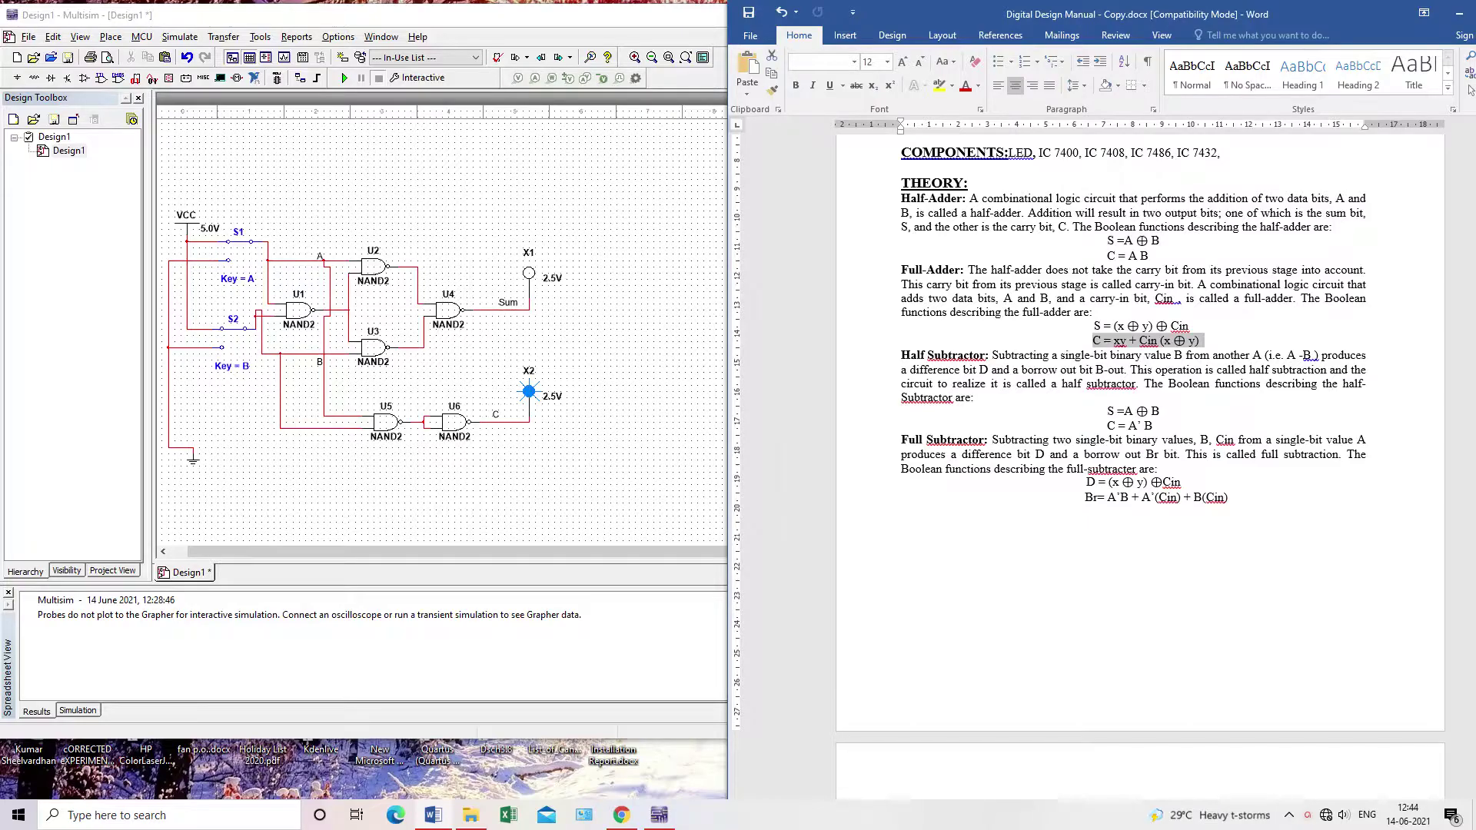
pyautogui.scroll(-10, 1139, 461)
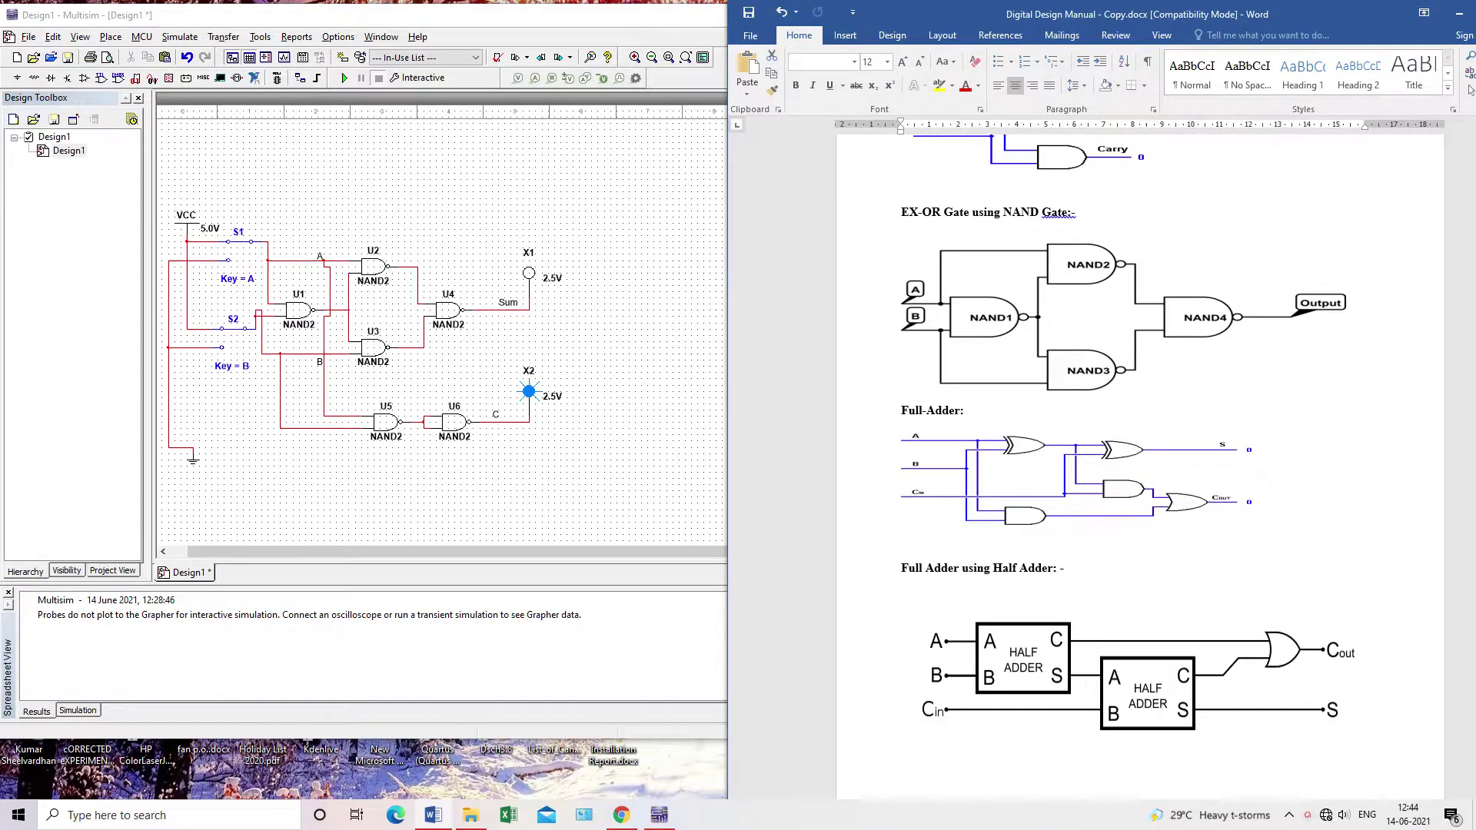
pyautogui.click(1087, 481)
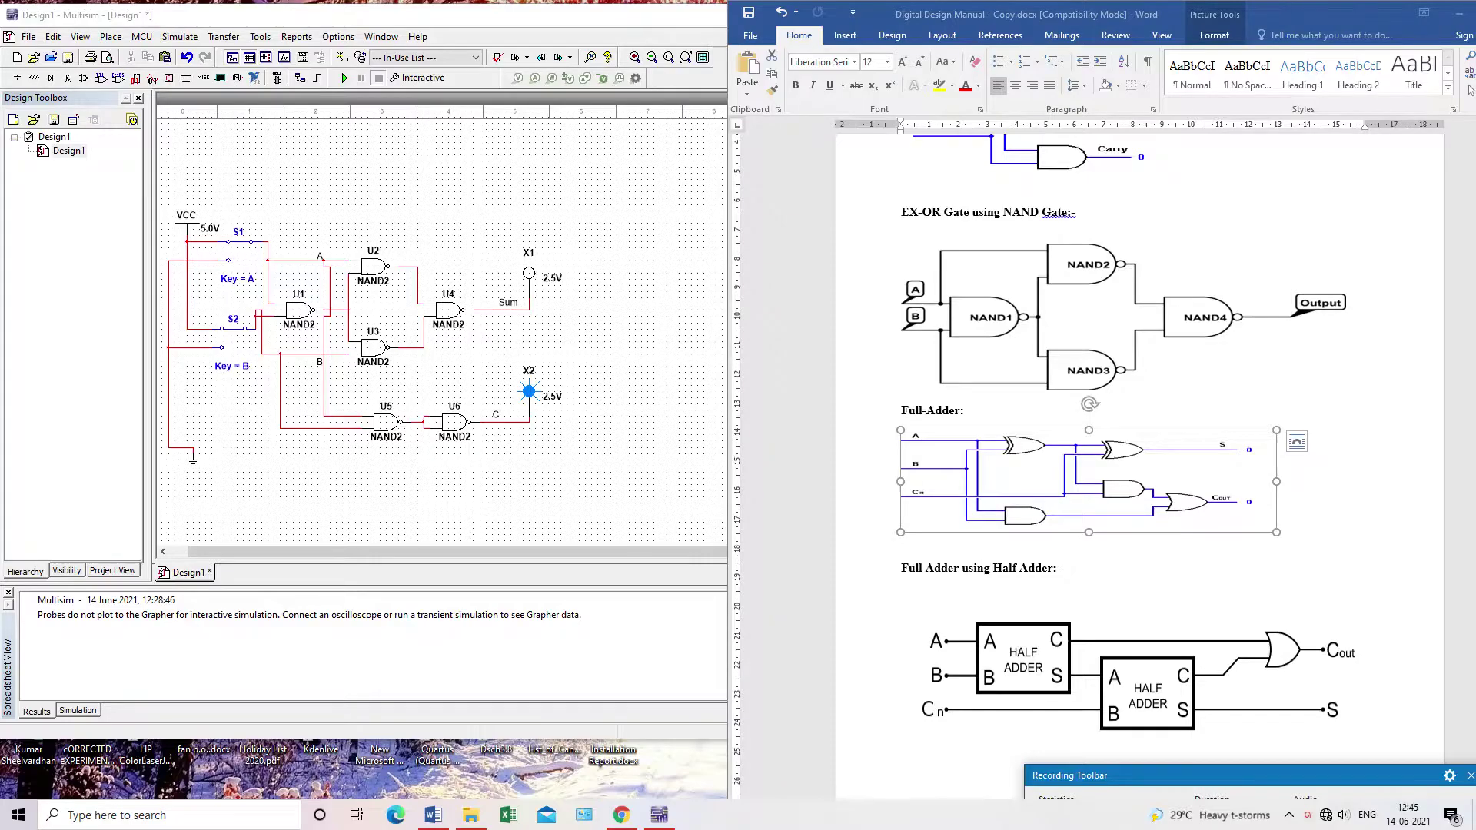
pyautogui.scroll(-4, 1138, 461)
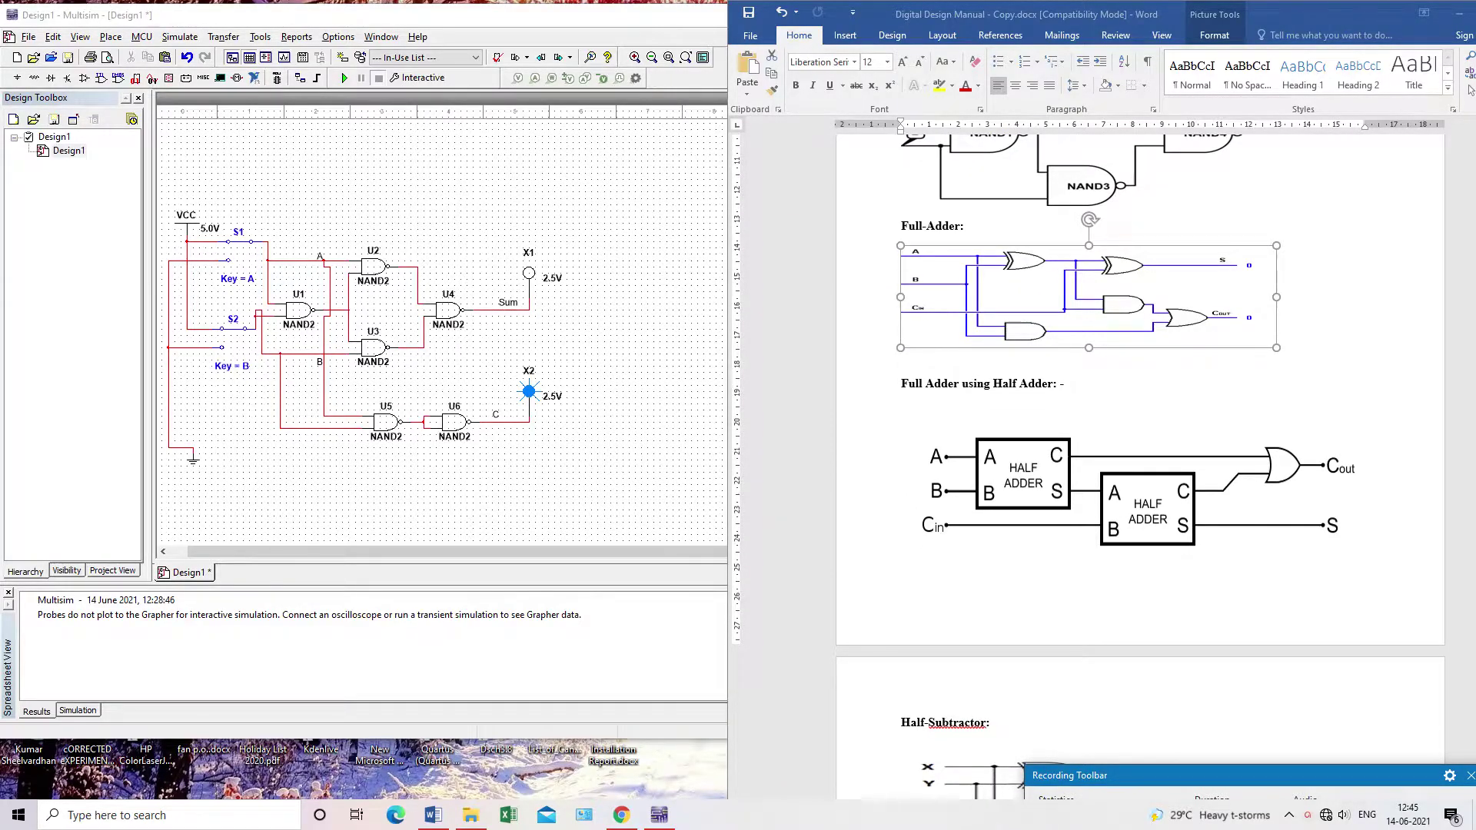
# Delete the wires joining probes X1 and X2 to gates U4 and U6, and move both probes above the circuit
pyautogui.click(530, 273)
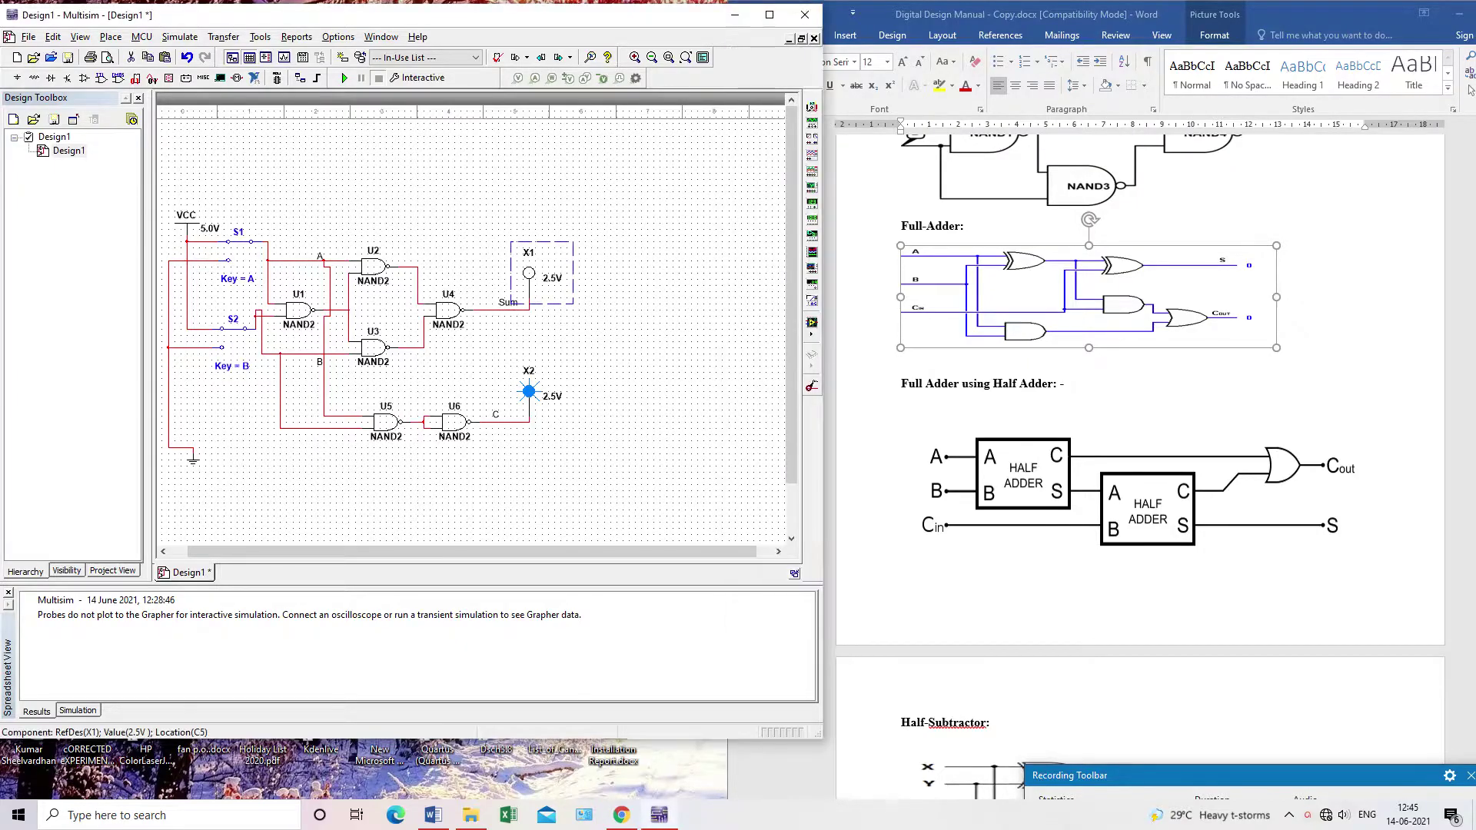
pyautogui.click(501, 310)
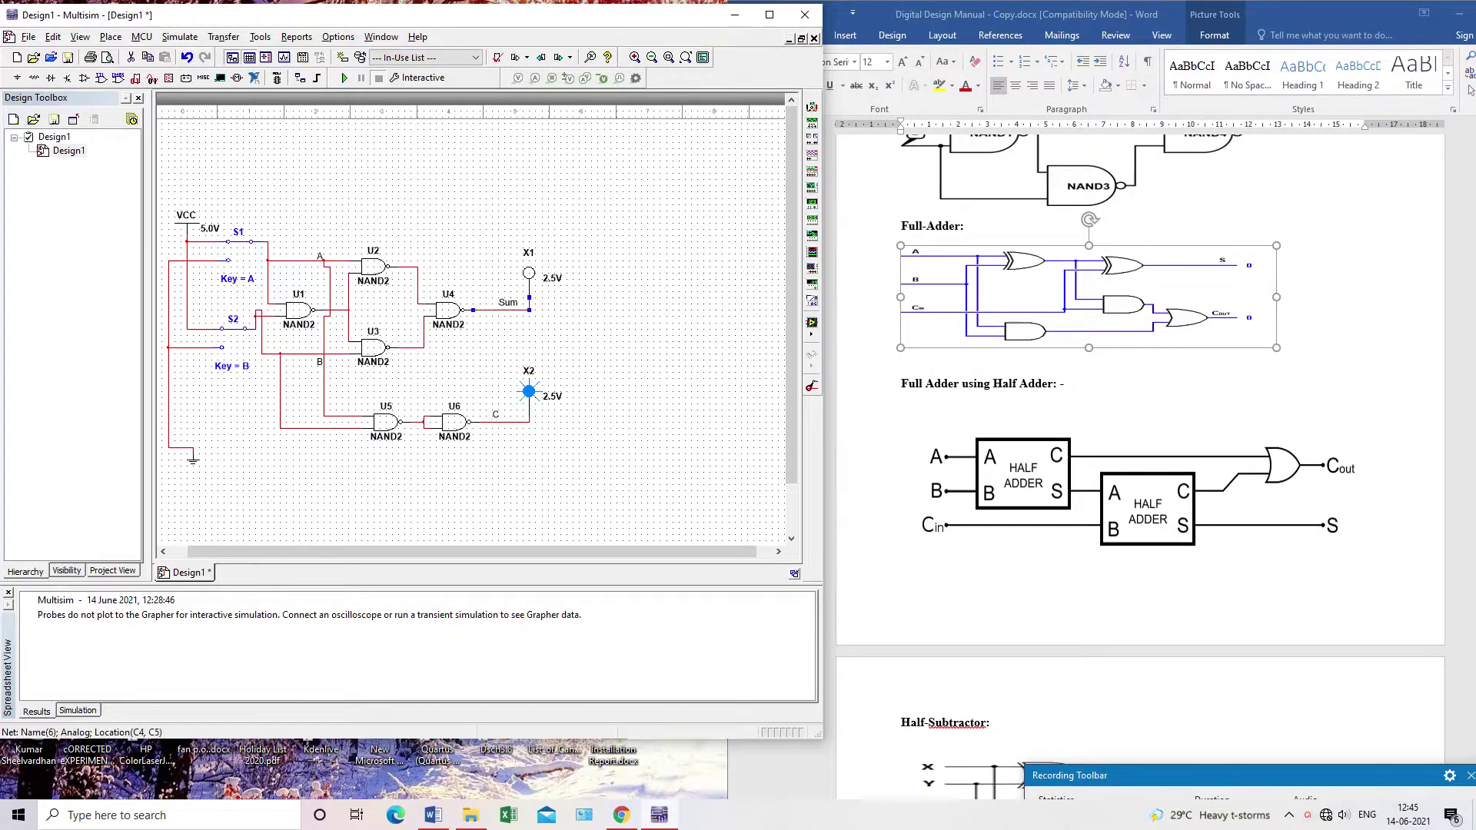
pyautogui.press('Delete')
pyautogui.click(501, 422)
pyautogui.press('Delete')
pyautogui.moveTo(529, 391); pyautogui.dragTo(454, 167)
pyautogui.moveTo(529, 273); pyautogui.dragTo(541, 155)
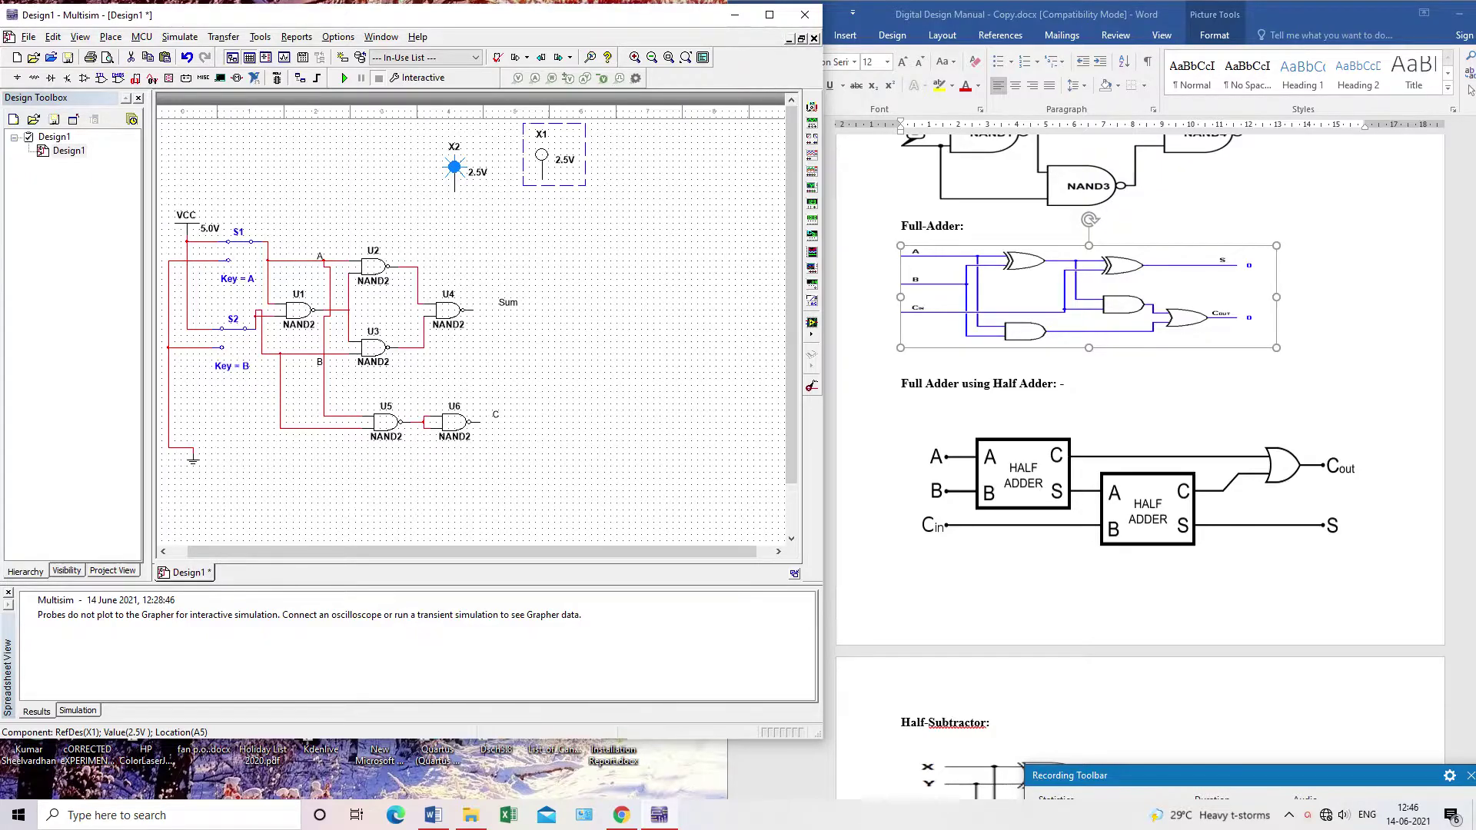
# Duplicate the six half-adder NAND2 gates with their wiring and labels, placing the copy beyond the original gates' outputs
pyautogui.moveTo(263, 204); pyautogui.dragTo(518, 459)
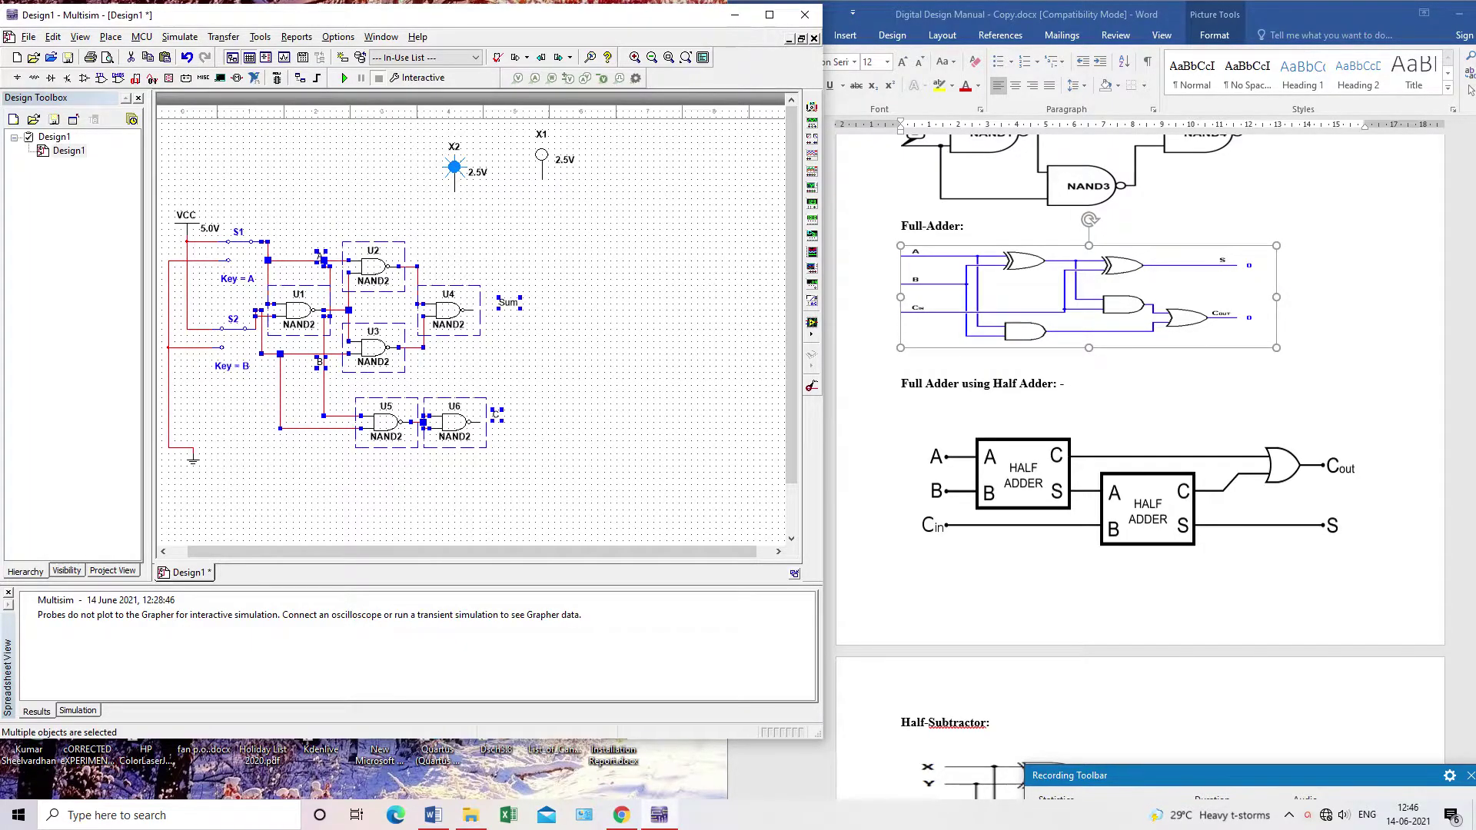
pyautogui.press('Escape')
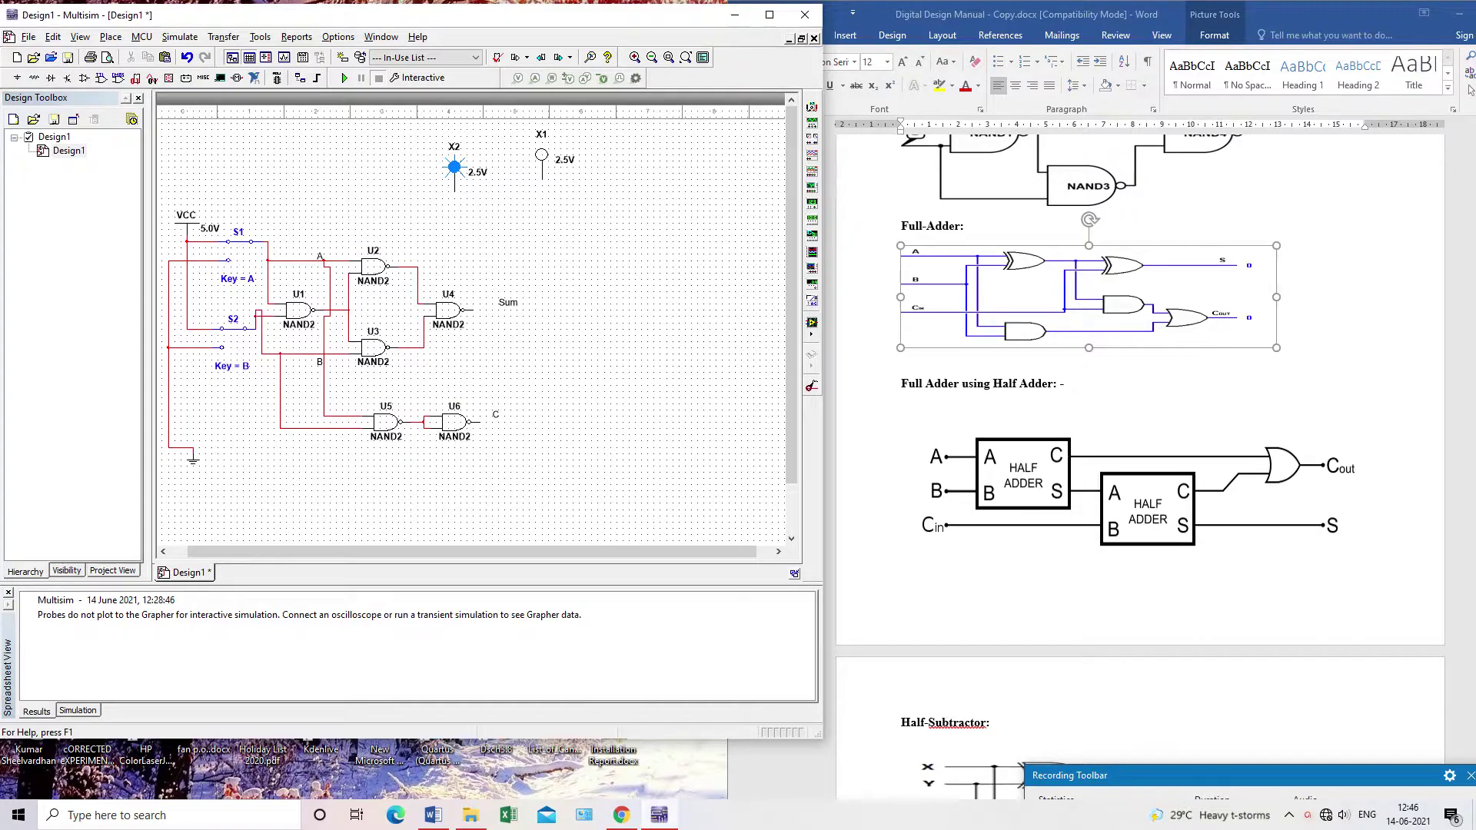
pyautogui.hotkey('ctrl', 'v')
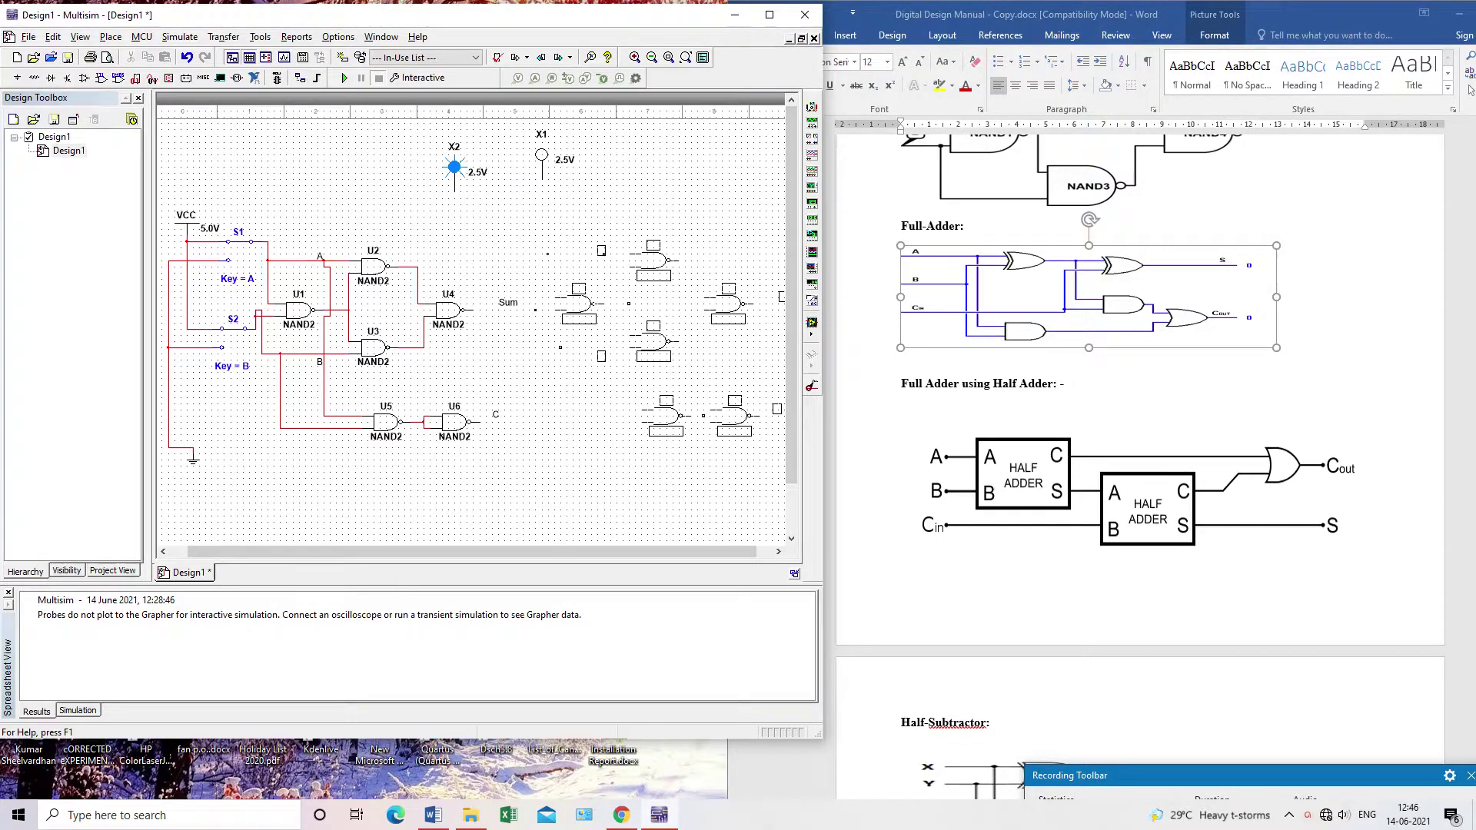
pyautogui.click(661, 338)
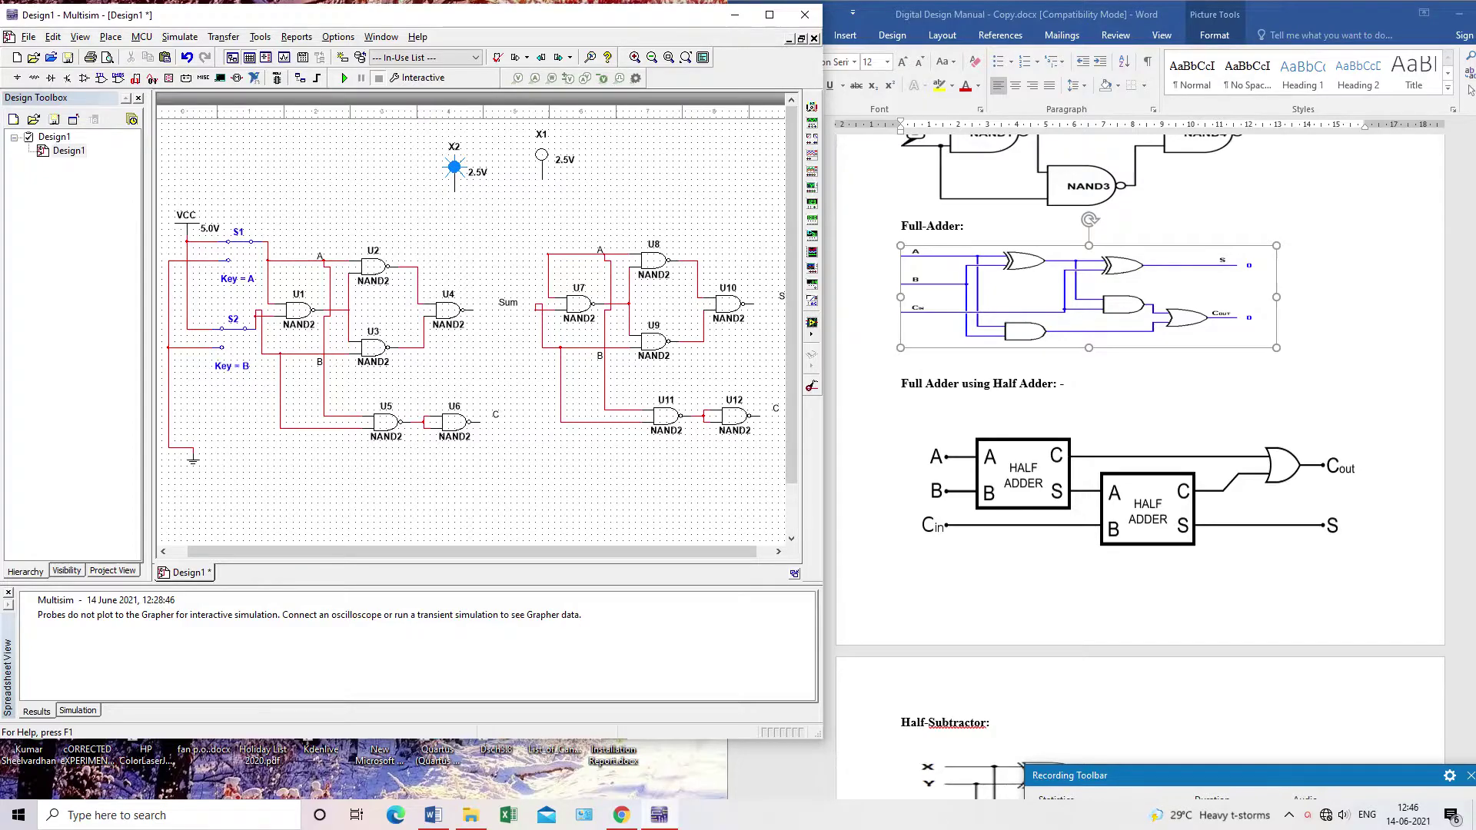
# Wire the output of gate U4 to the A input net of the duplicated half-adder at U7
pyautogui.moveTo(472, 551); pyautogui.dragTo(488, 551)
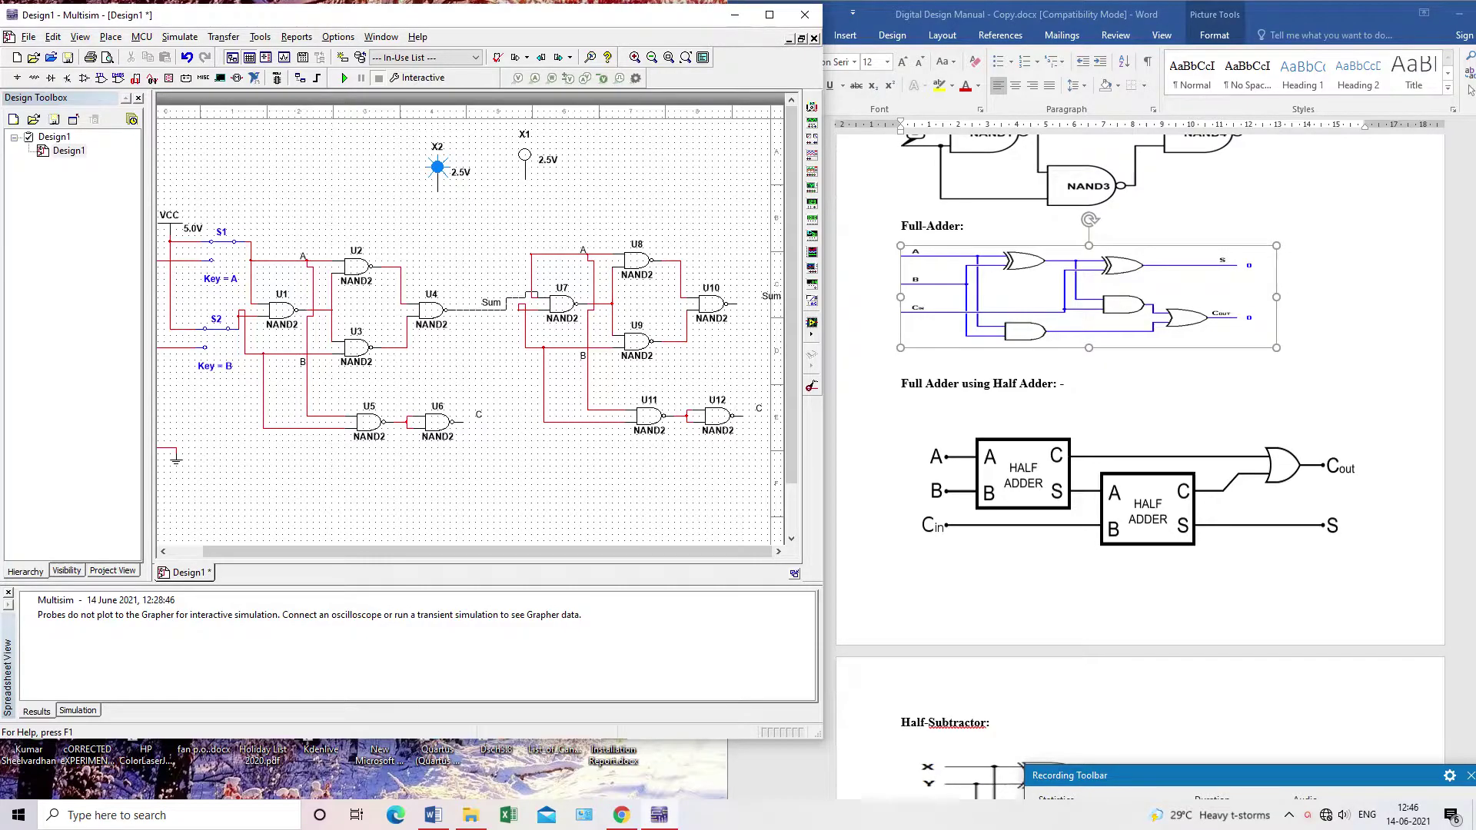
pyautogui.press('Escape')
pyautogui.click(530, 297)
# Place a third SPDT switch below S2, near the ground symbol
pyautogui.click(111, 37)
pyautogui.click(135, 54)
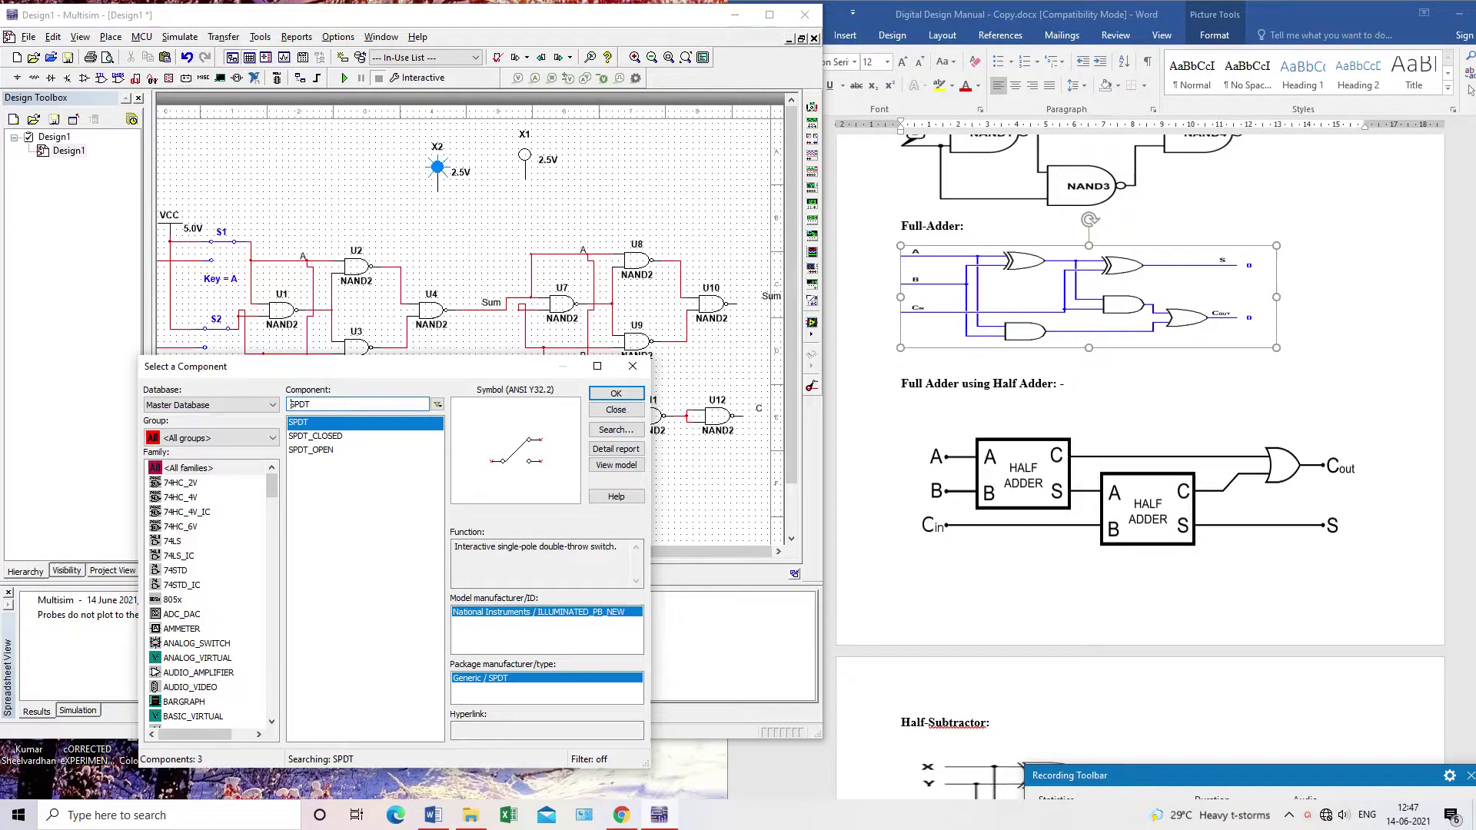
pyautogui.click(615, 393)
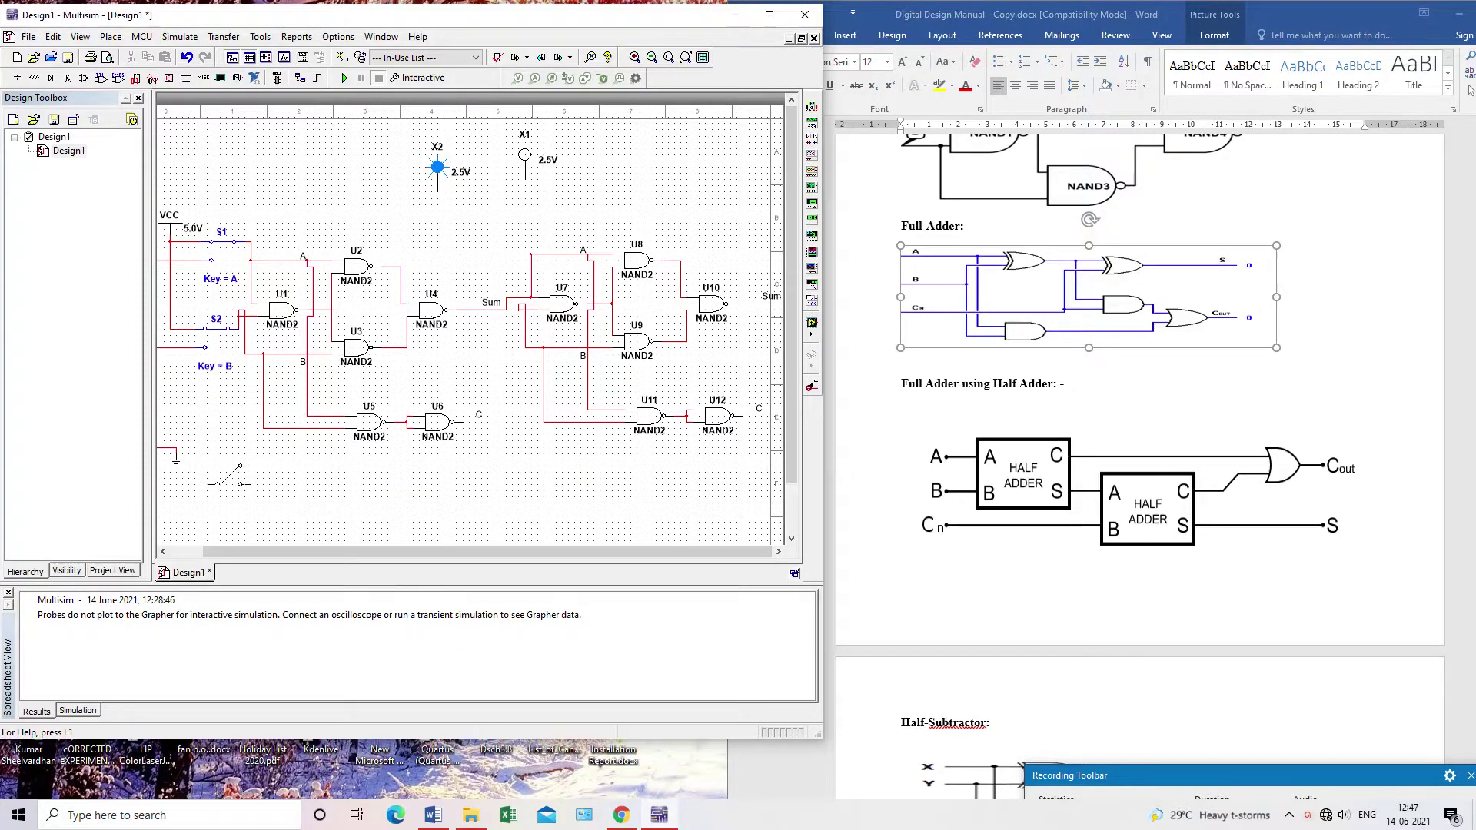
pyautogui.click(227, 475)
pyautogui.click(633, 366)
# Set the toggle key of the third SPDT switch to C
pyautogui.doubleClick(229, 476)
pyautogui.click(415, 249)
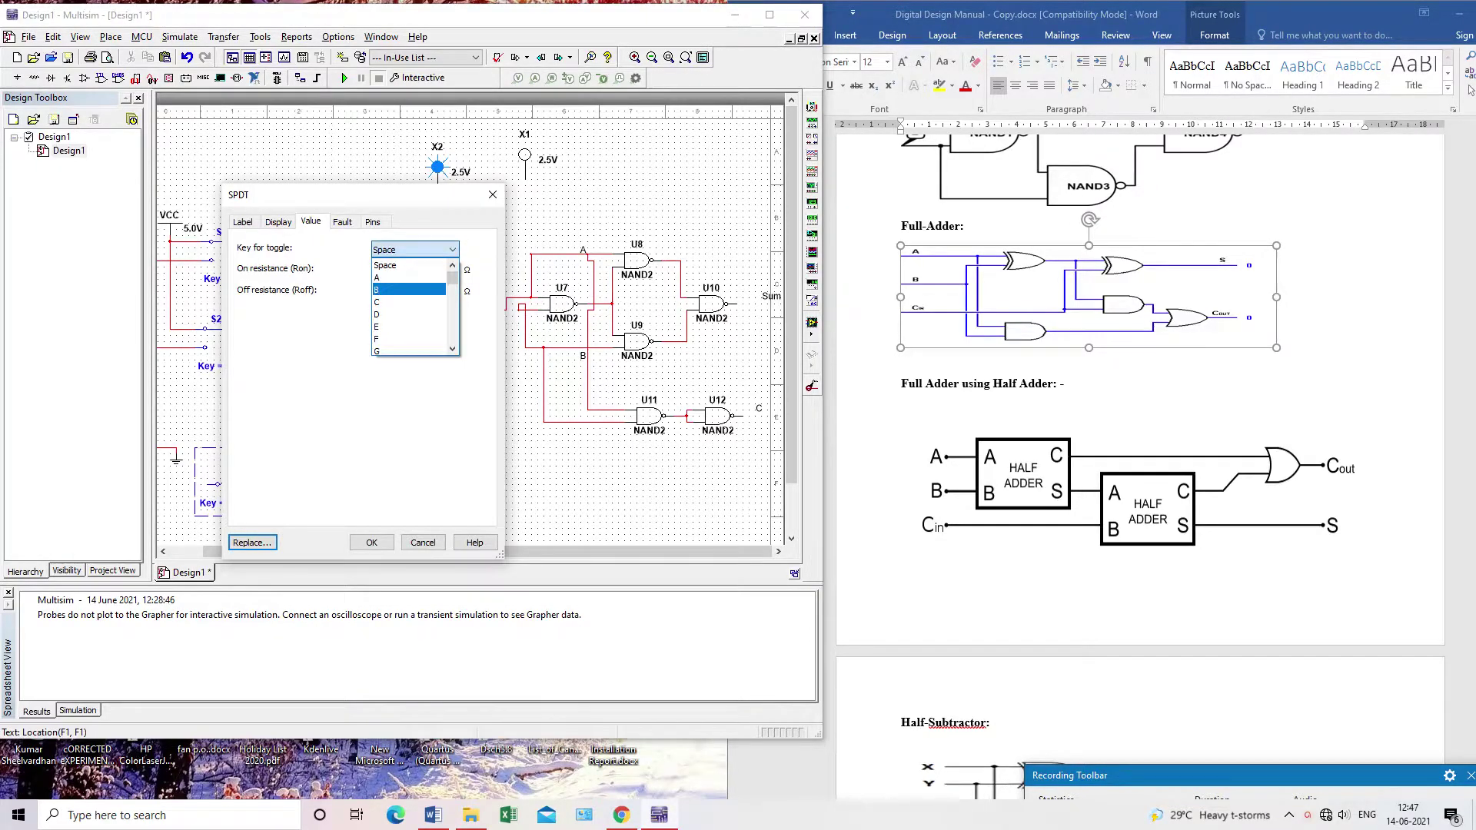
pyautogui.click(400, 300)
pyautogui.click(372, 542)
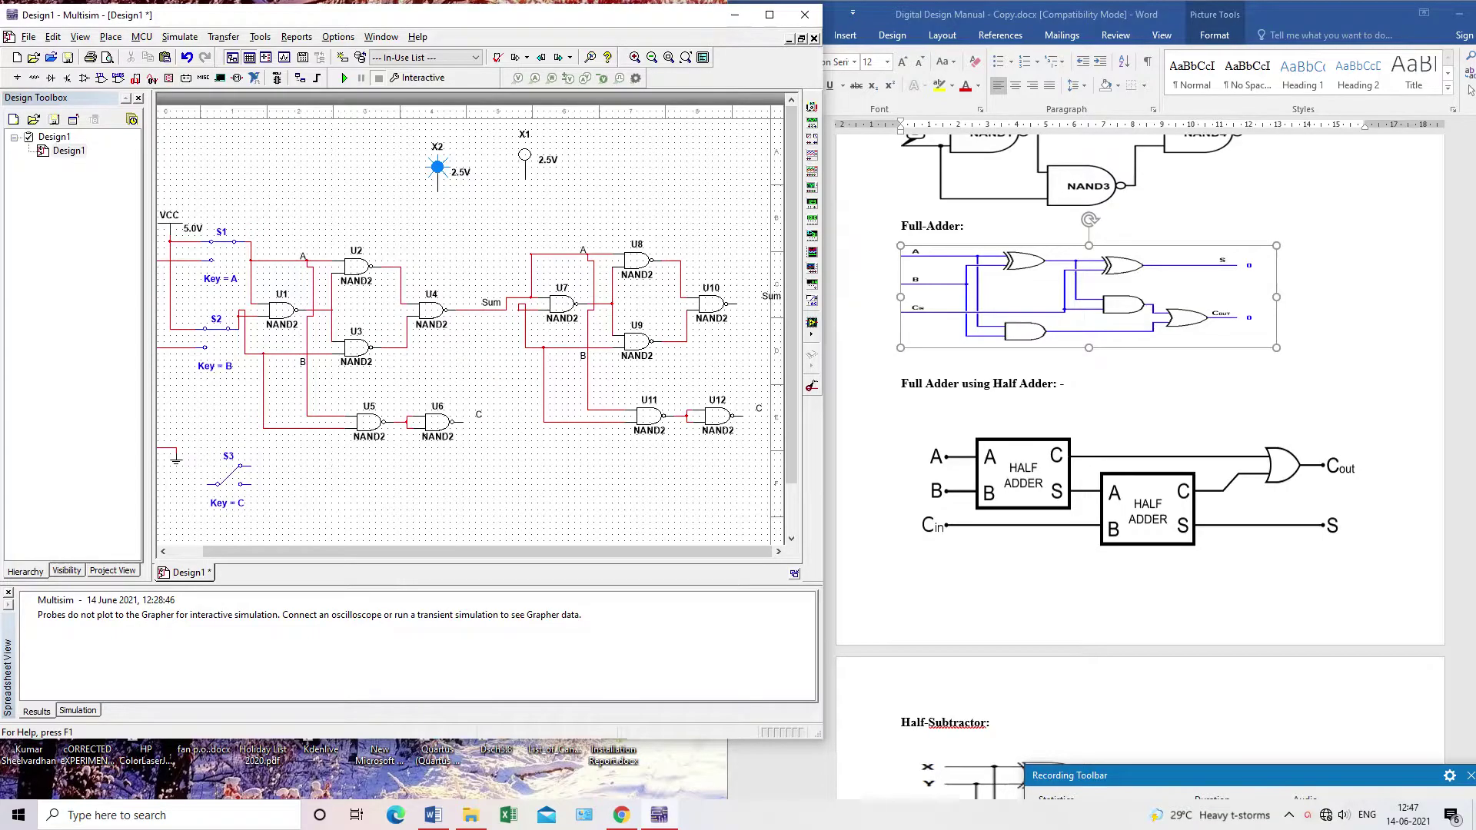
# Rotate switch S3 by 180 degrees so its two contacts face the supply side
pyautogui.moveTo(487, 551); pyautogui.dragTo(453, 551)
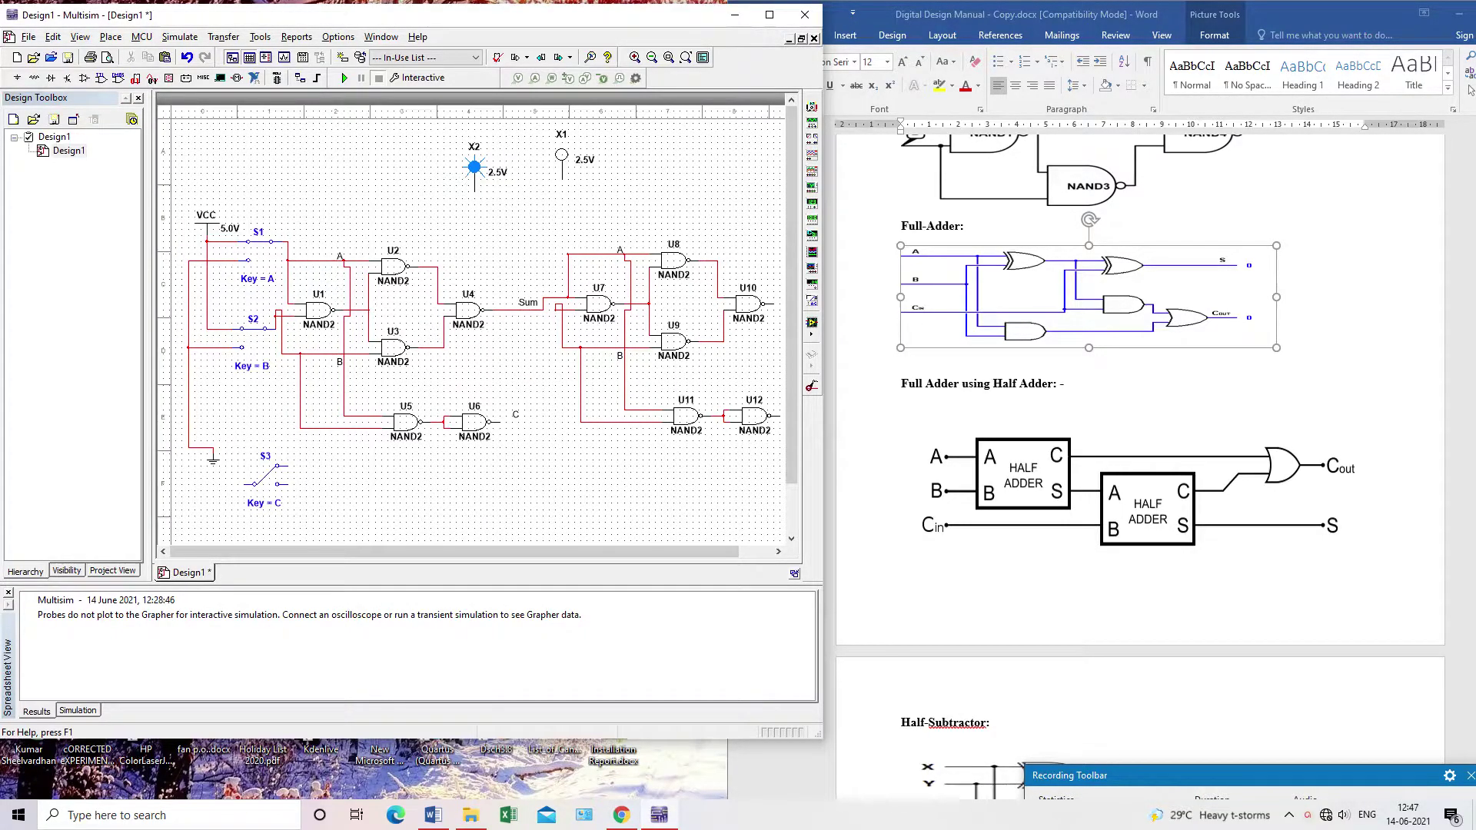
pyautogui.click(265, 476)
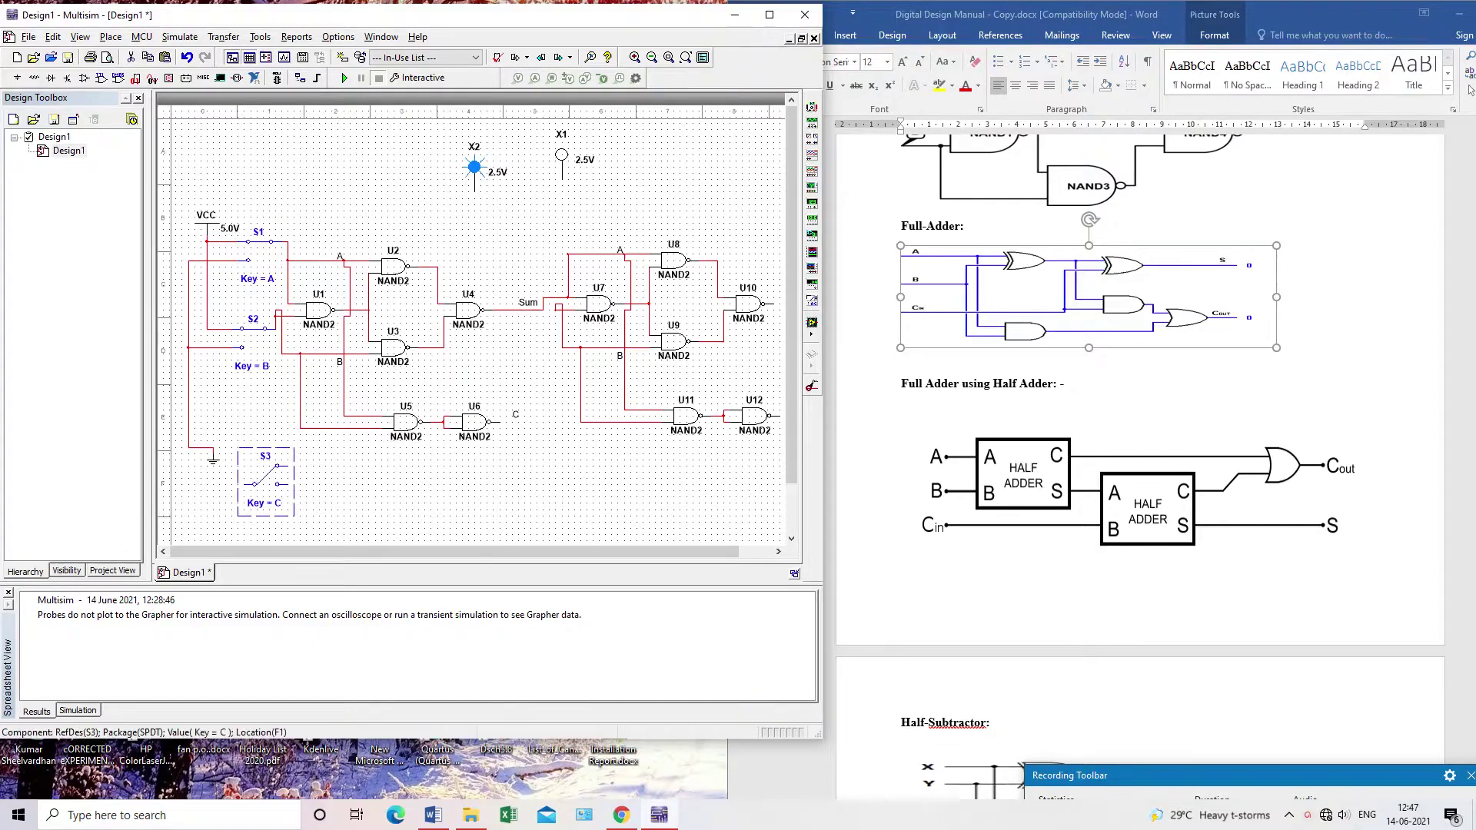
pyautogui.hotkey('ctrl', 'r')
pyautogui.hotkey('ctrl', 'r')
# Wire S3's upper contact to VCC, its lower contact to ground and its common terminal to U7's lower input
pyautogui.click(238, 460)
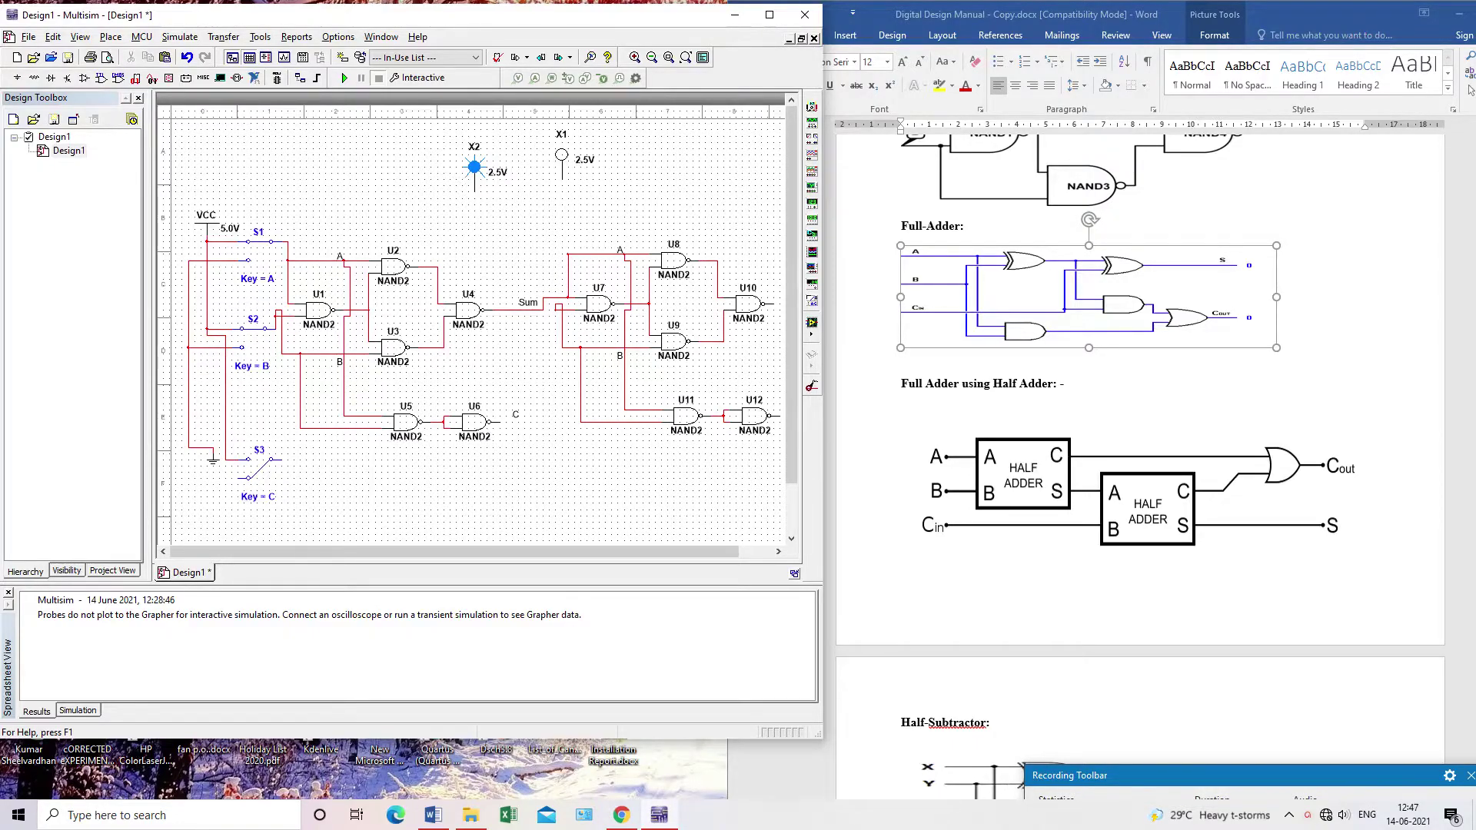
pyautogui.click(248, 478)
pyautogui.click(189, 448)
pyautogui.click(282, 459)
pyautogui.click(558, 305)
# Copy the Sum label below the wire from switch S3 and change the copy's text to Cin
pyautogui.click(528, 302)
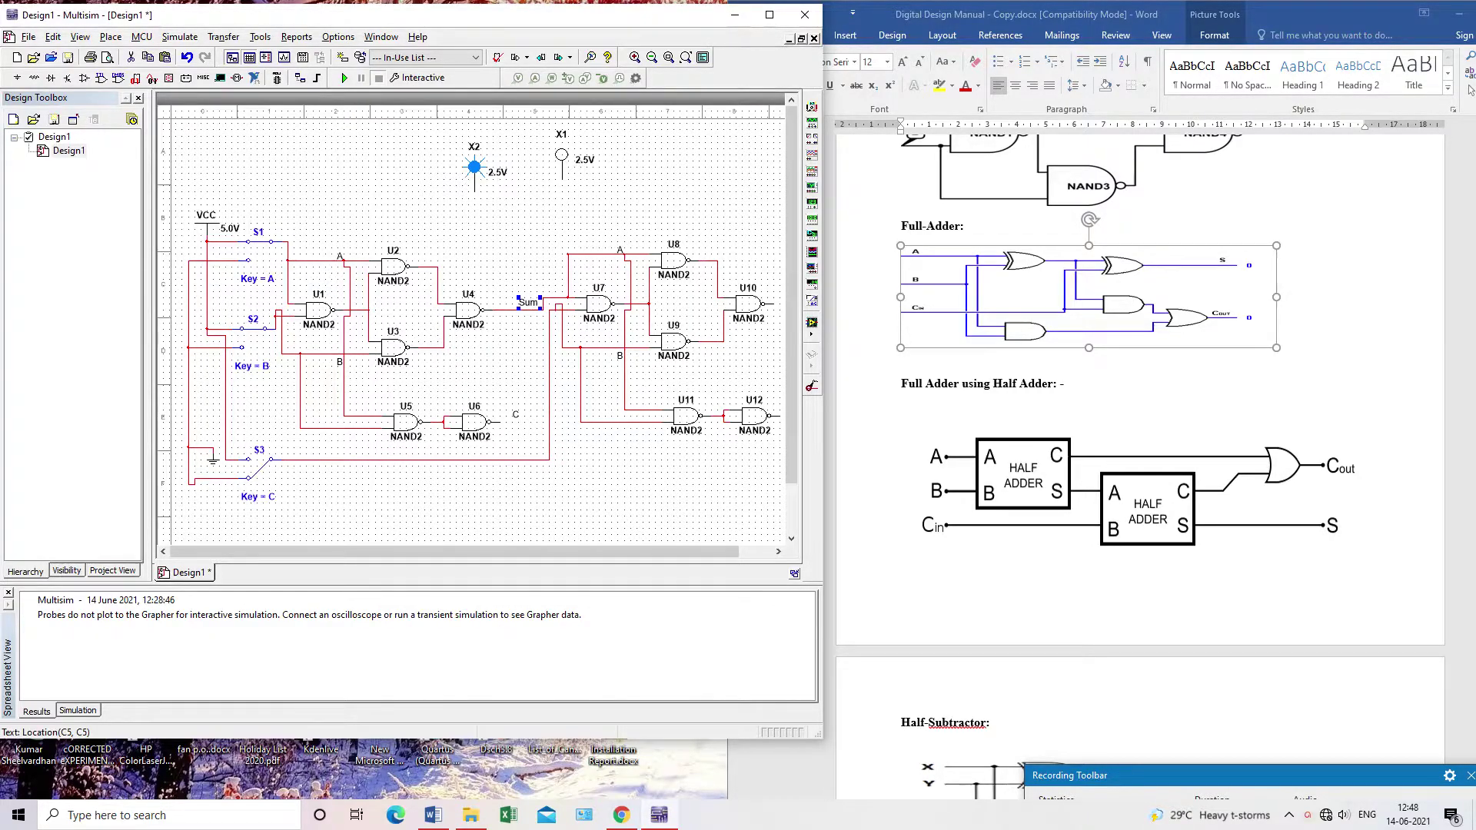
pyautogui.hotkey('ctrl', 'c')
pyautogui.hotkey('ctrl', 'v')
pyautogui.click(509, 471)
pyautogui.doubleClick(510, 470)
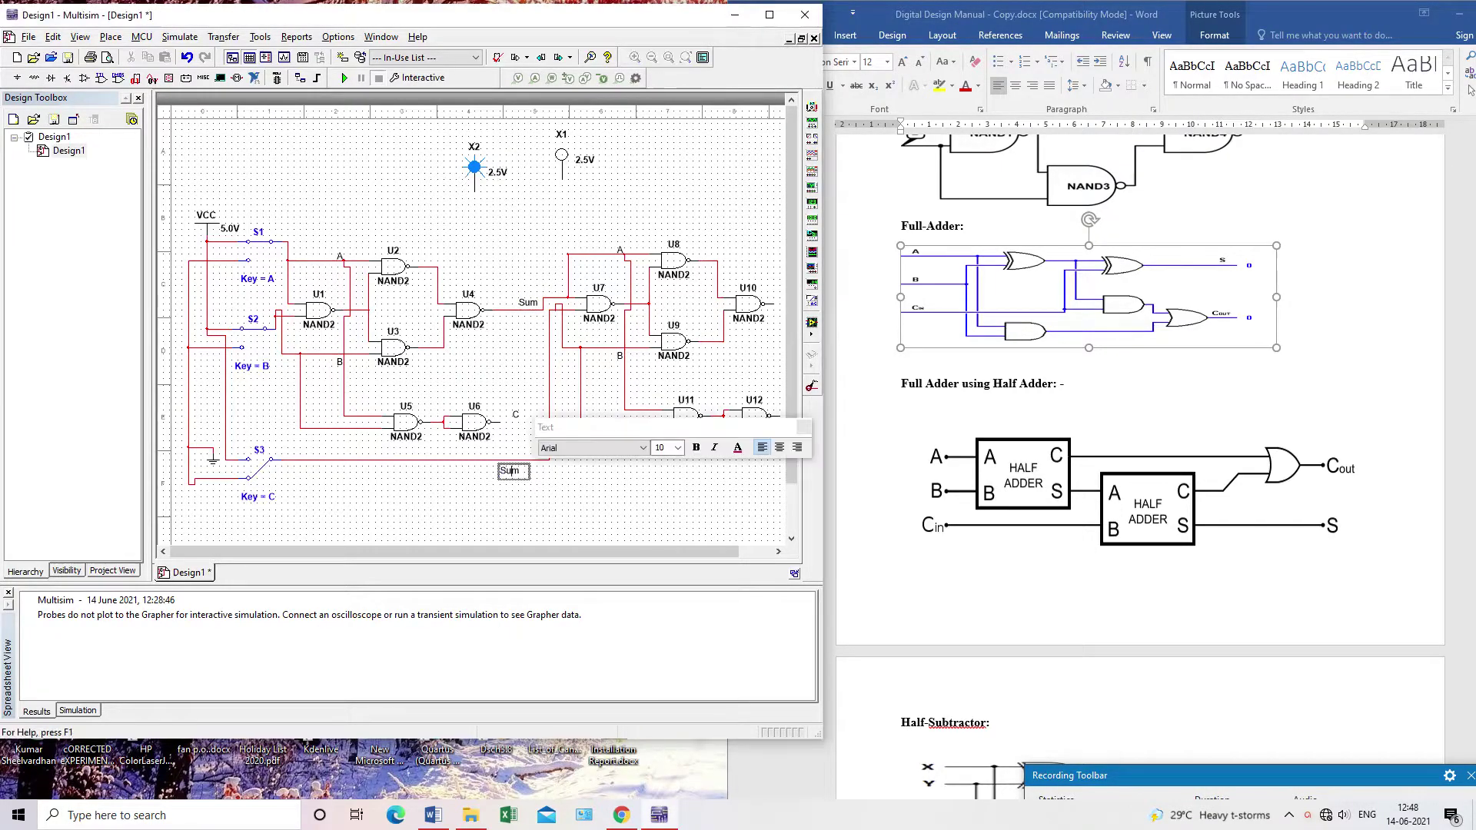
pyautogui.press('BackSpace')
pyautogui.press('BackSpace')
pyautogui.press('BackSpace')
pyautogui.write('Cin')
pyautogui.click(803, 427)
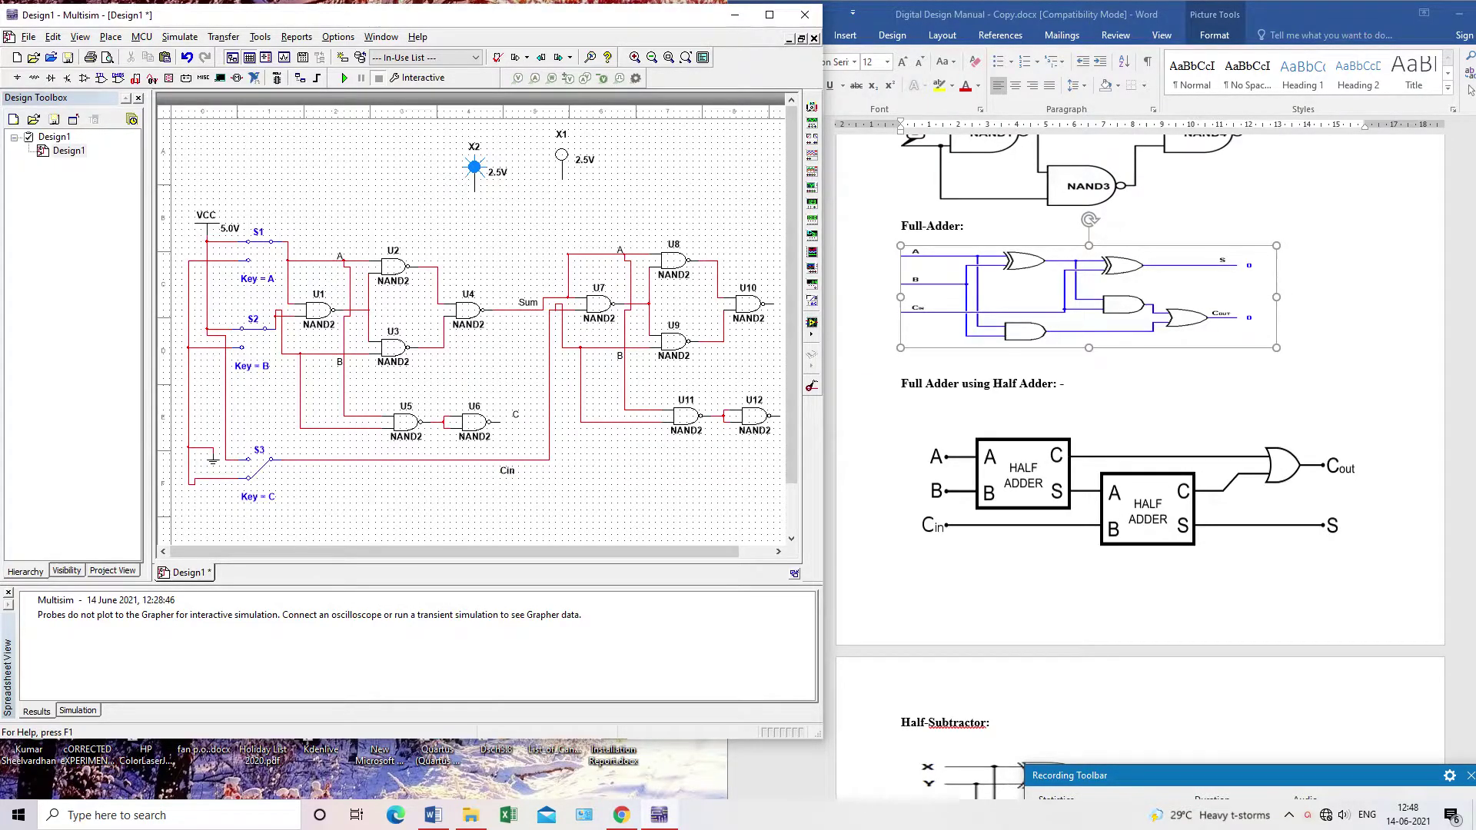
# Delete the Sum label on the wire between gates U4 and U7
pyautogui.click(515, 415)
pyautogui.click(529, 303)
pyautogui.press('Delete')
# Move the C label of the first half-adder closer to the output of gate U6
pyautogui.click(515, 415)
pyautogui.moveTo(516, 415); pyautogui.dragTo(496, 408)
pyautogui.press('Escape')
pyautogui.click(498, 408)
# Add the text label S above the output wire of gate U4
pyautogui.click(468, 310)
pyautogui.press('Escape')
pyautogui.click(498, 303)
pyautogui.write('C')
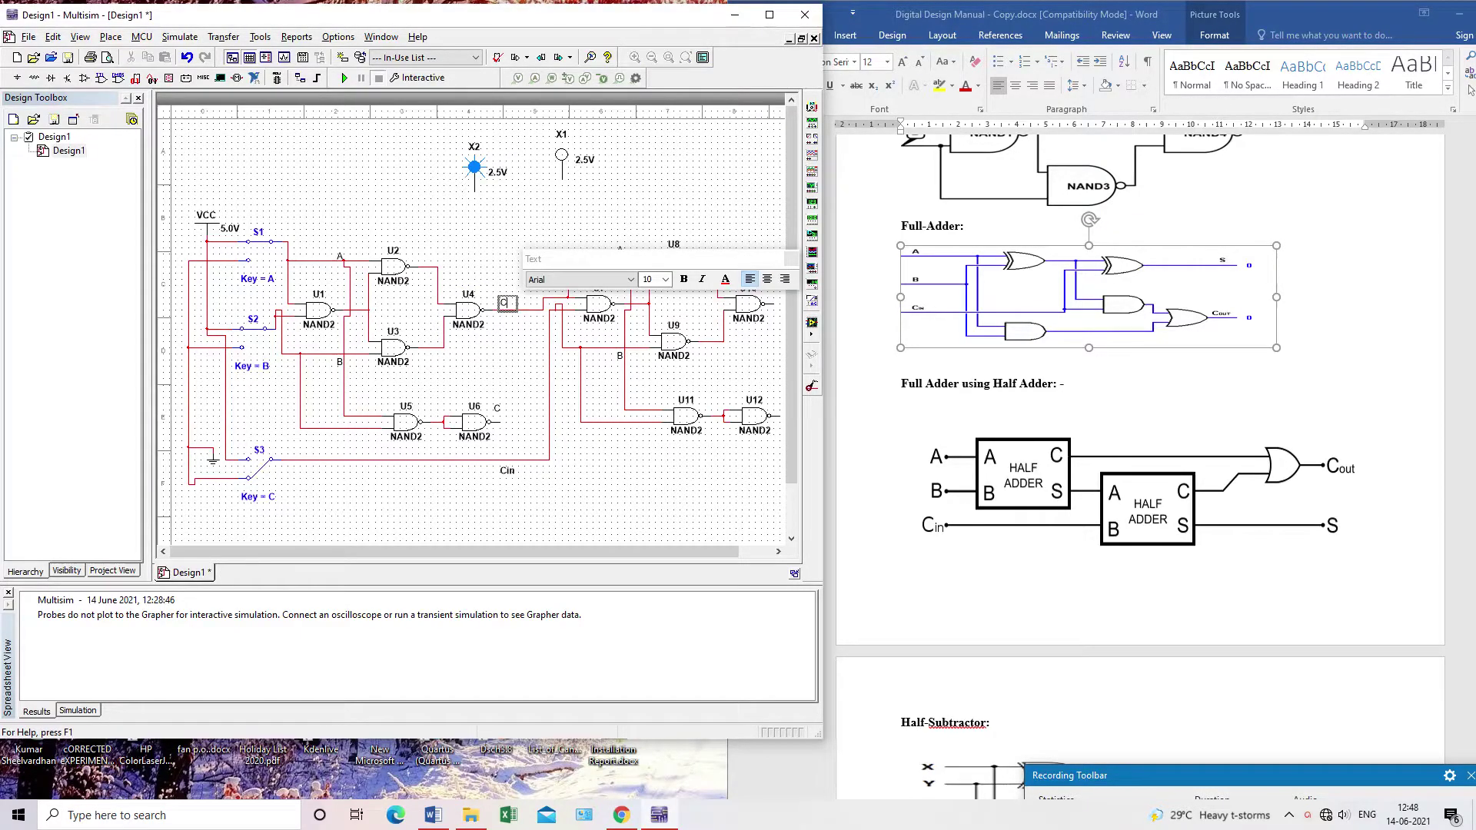
pyautogui.press('BackSpace')
pyautogui.write('S')
pyautogui.press('Escape')
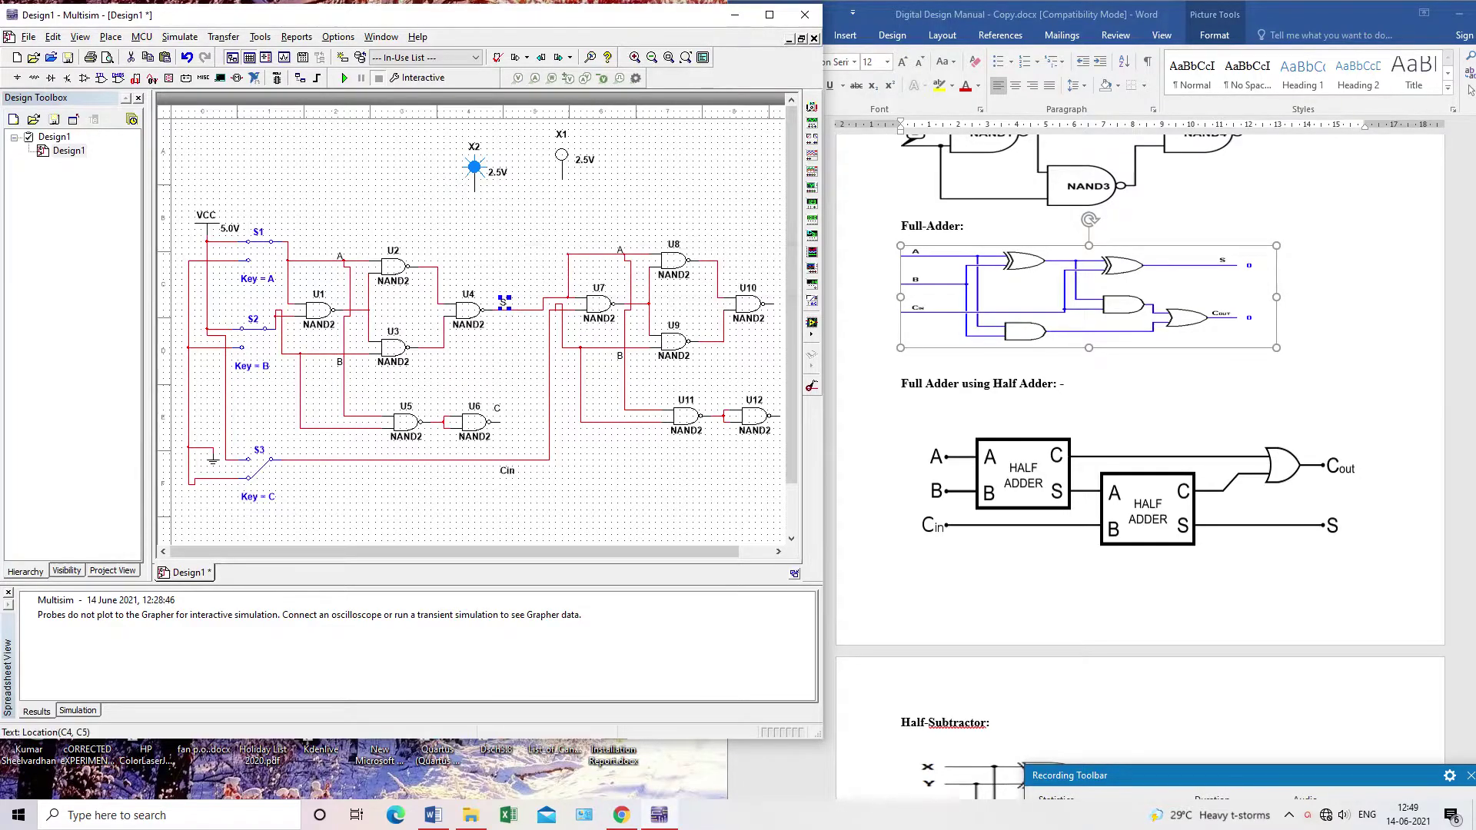
pyautogui.press('Escape')
pyautogui.moveTo(455, 551); pyautogui.dragTo(488, 551)
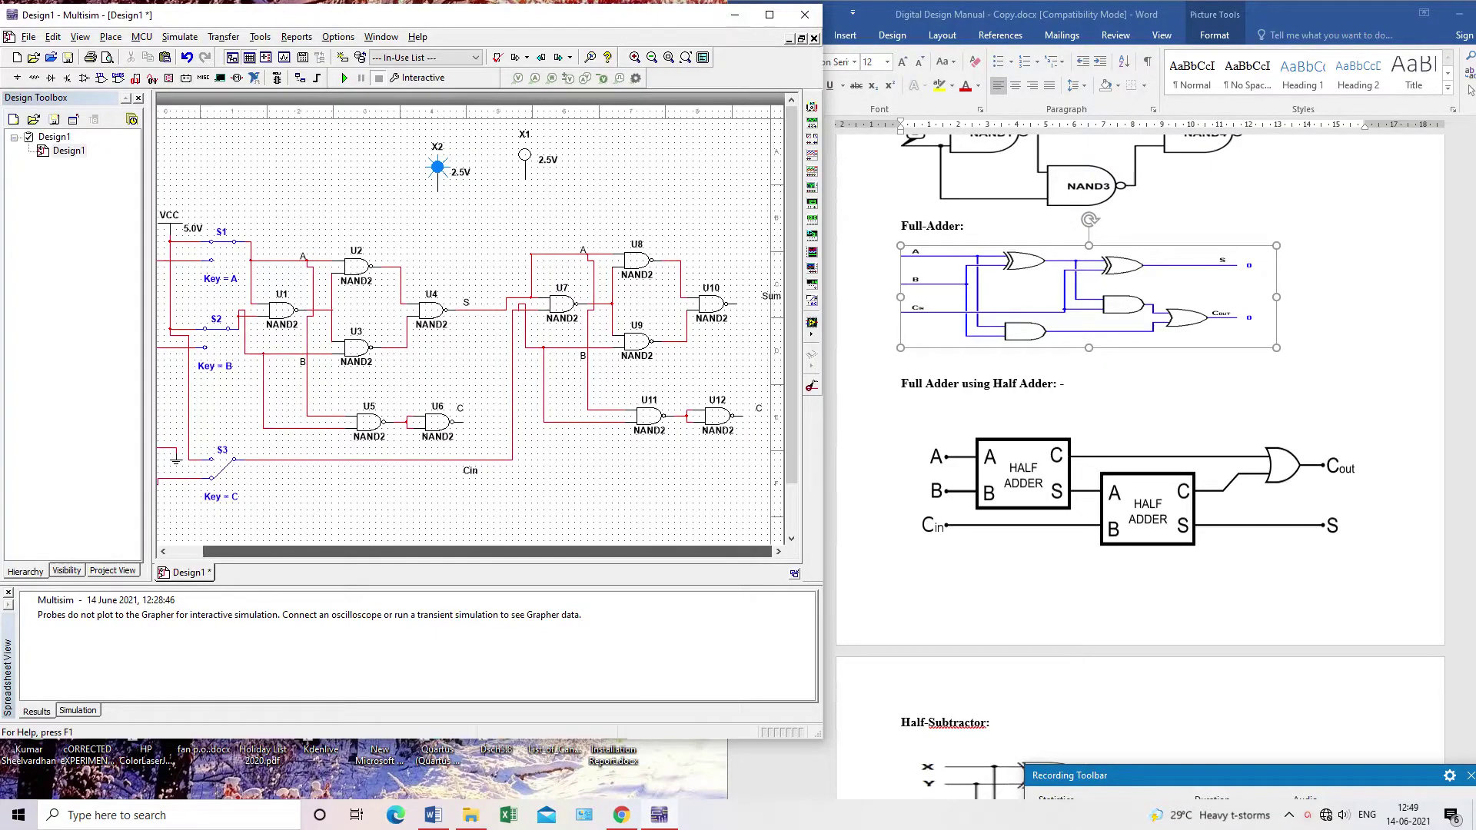
pyautogui.click(738, 416)
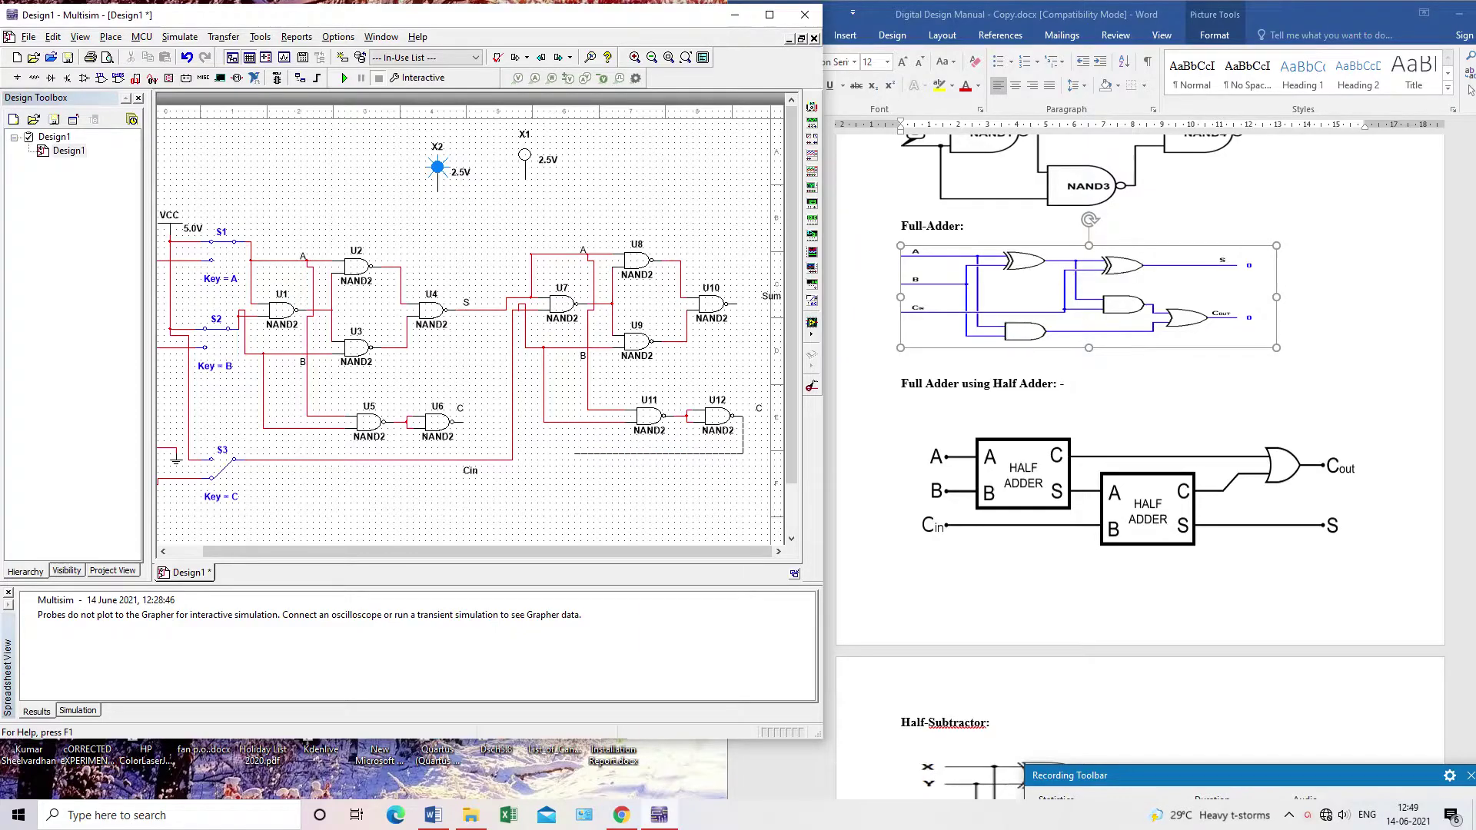
pyautogui.press('Escape')
# Place three NAND2 gates below the second half-adder, two stacked vertically and the third beside them
pyautogui.click(111, 36)
pyautogui.click(131, 53)
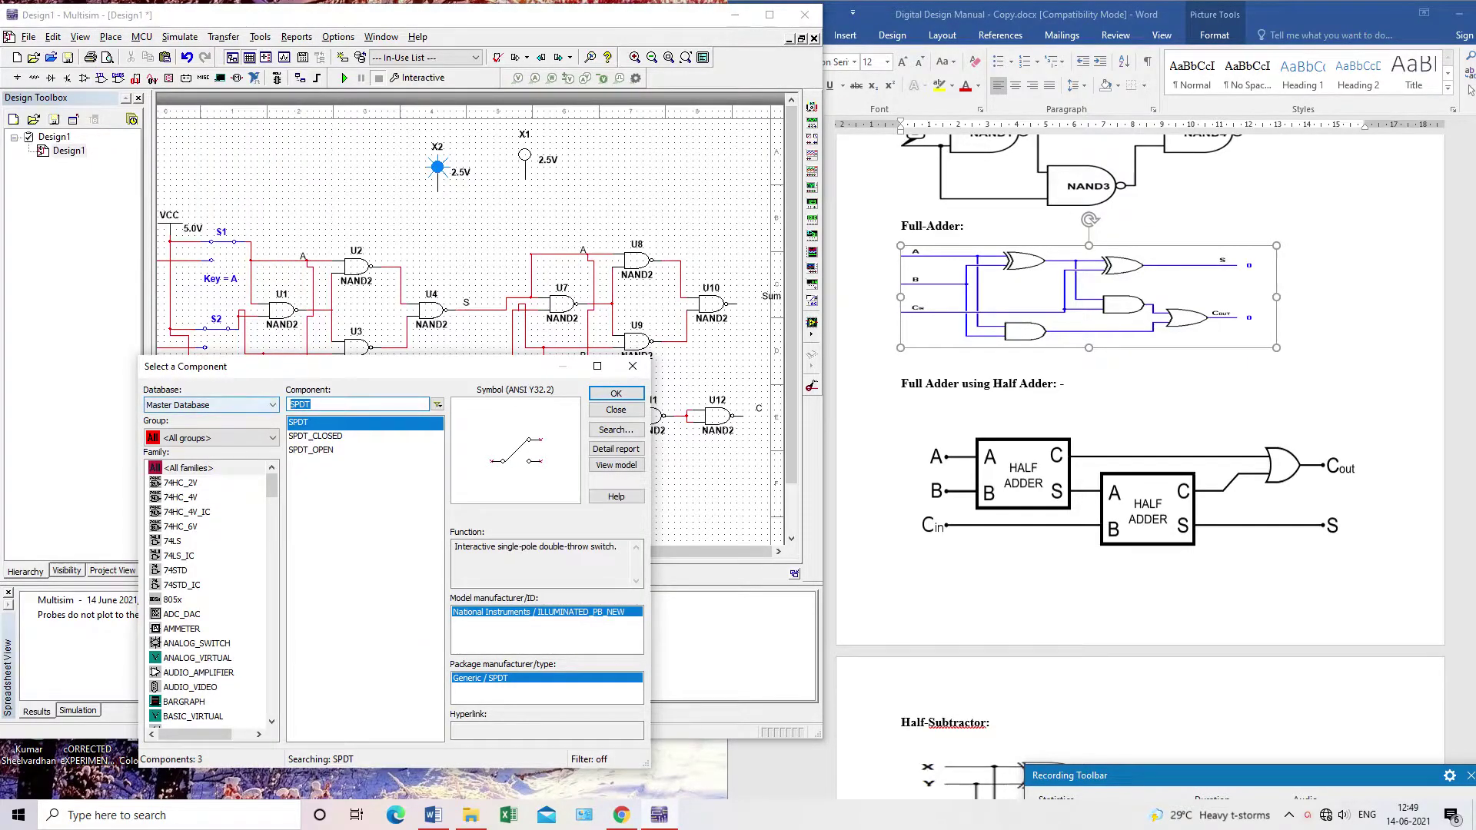
pyautogui.write('NAND')
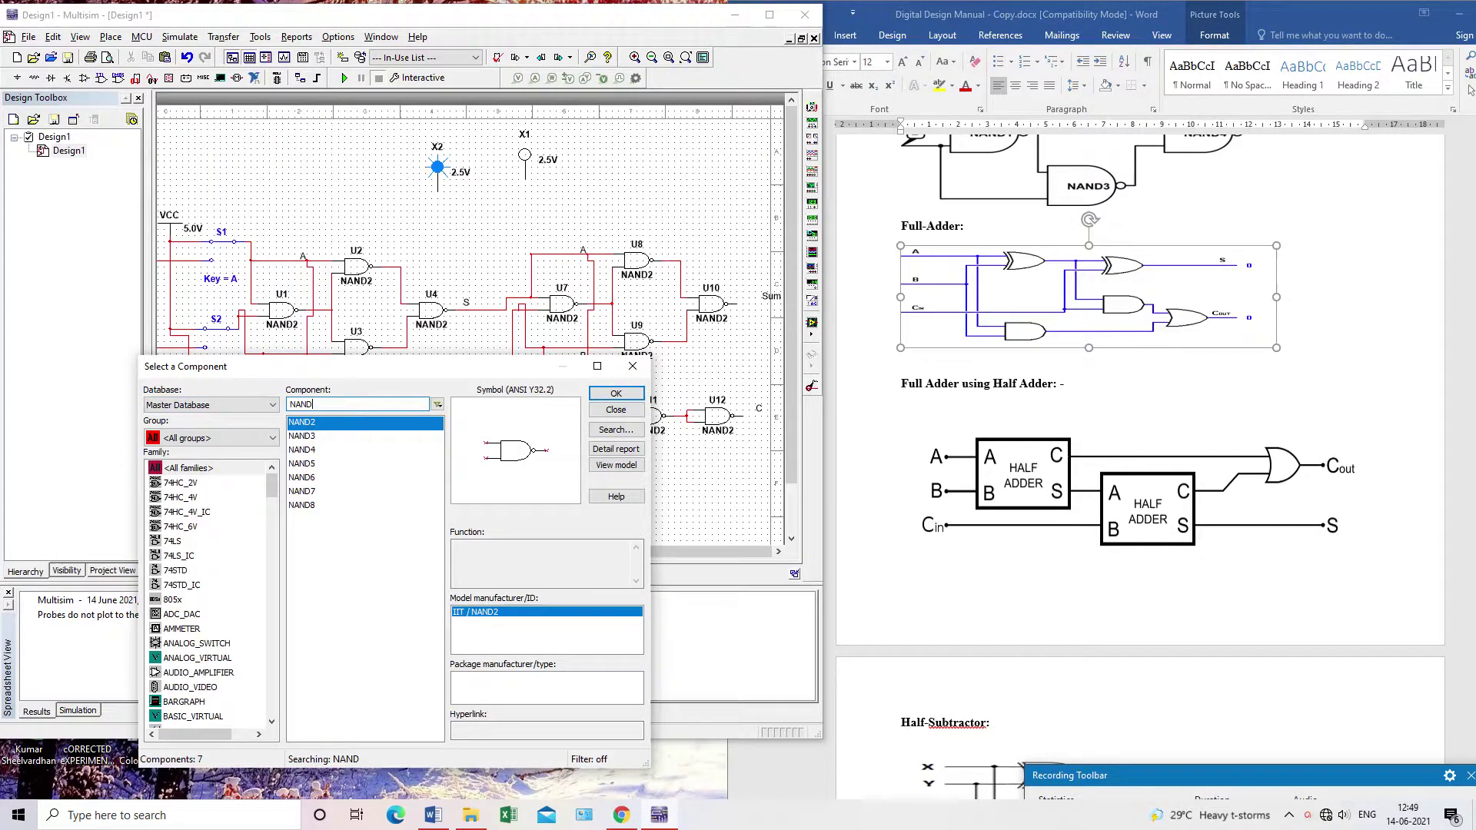
pyautogui.click(616, 393)
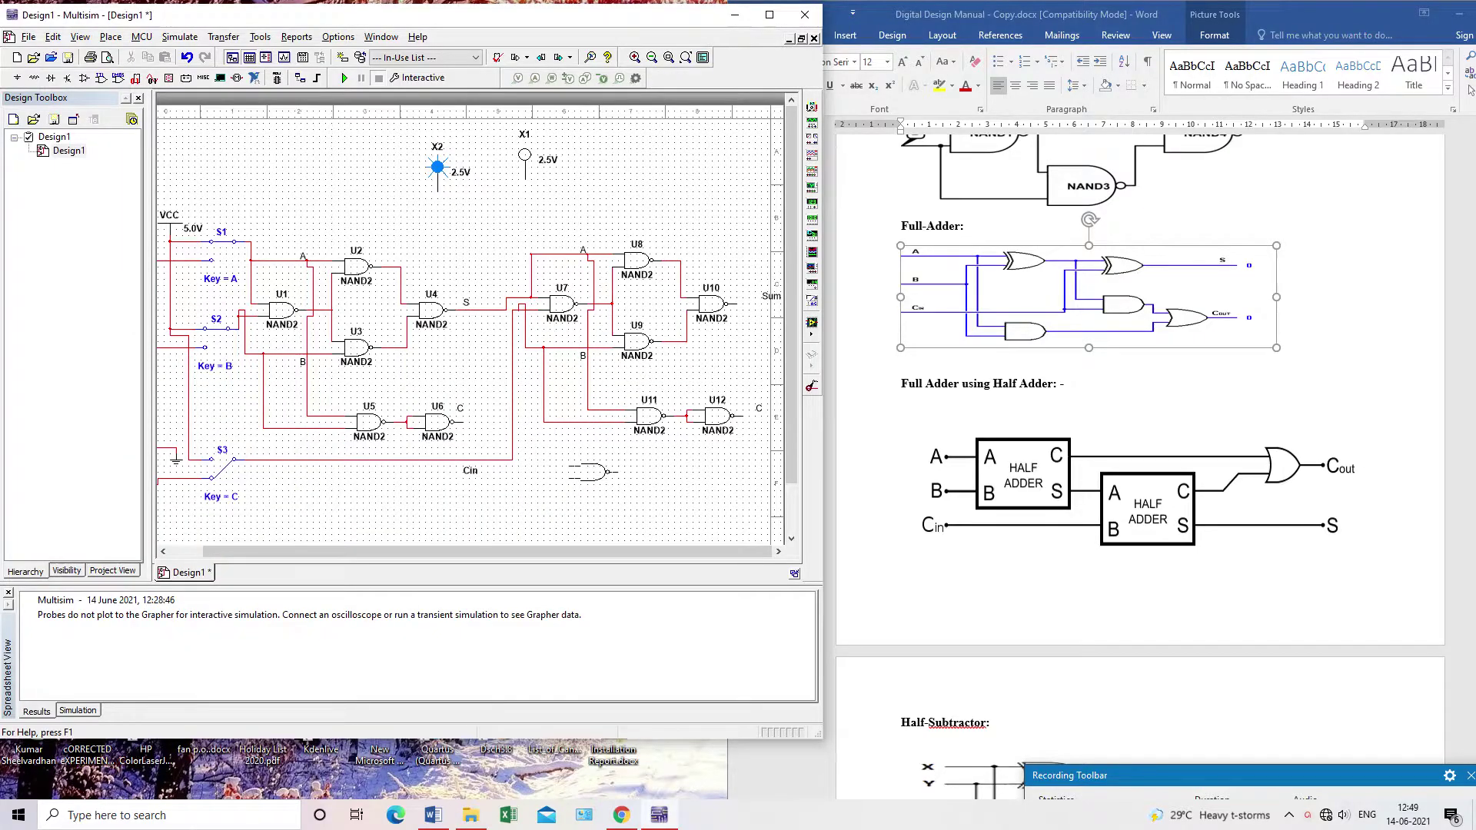
pyautogui.click(592, 471)
pyautogui.click(616, 393)
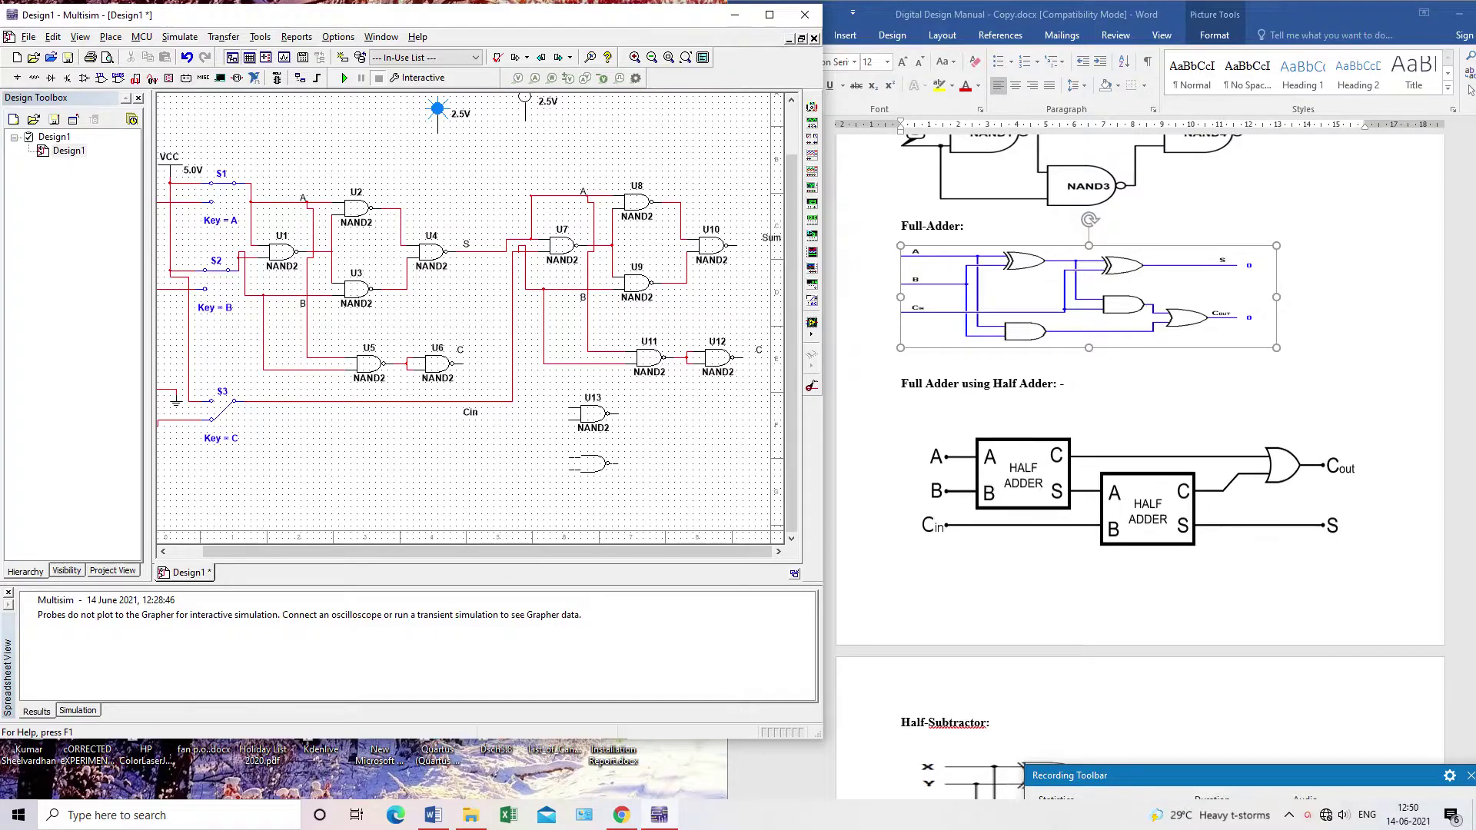
pyautogui.click(592, 463)
pyautogui.click(615, 393)
pyautogui.click(667, 439)
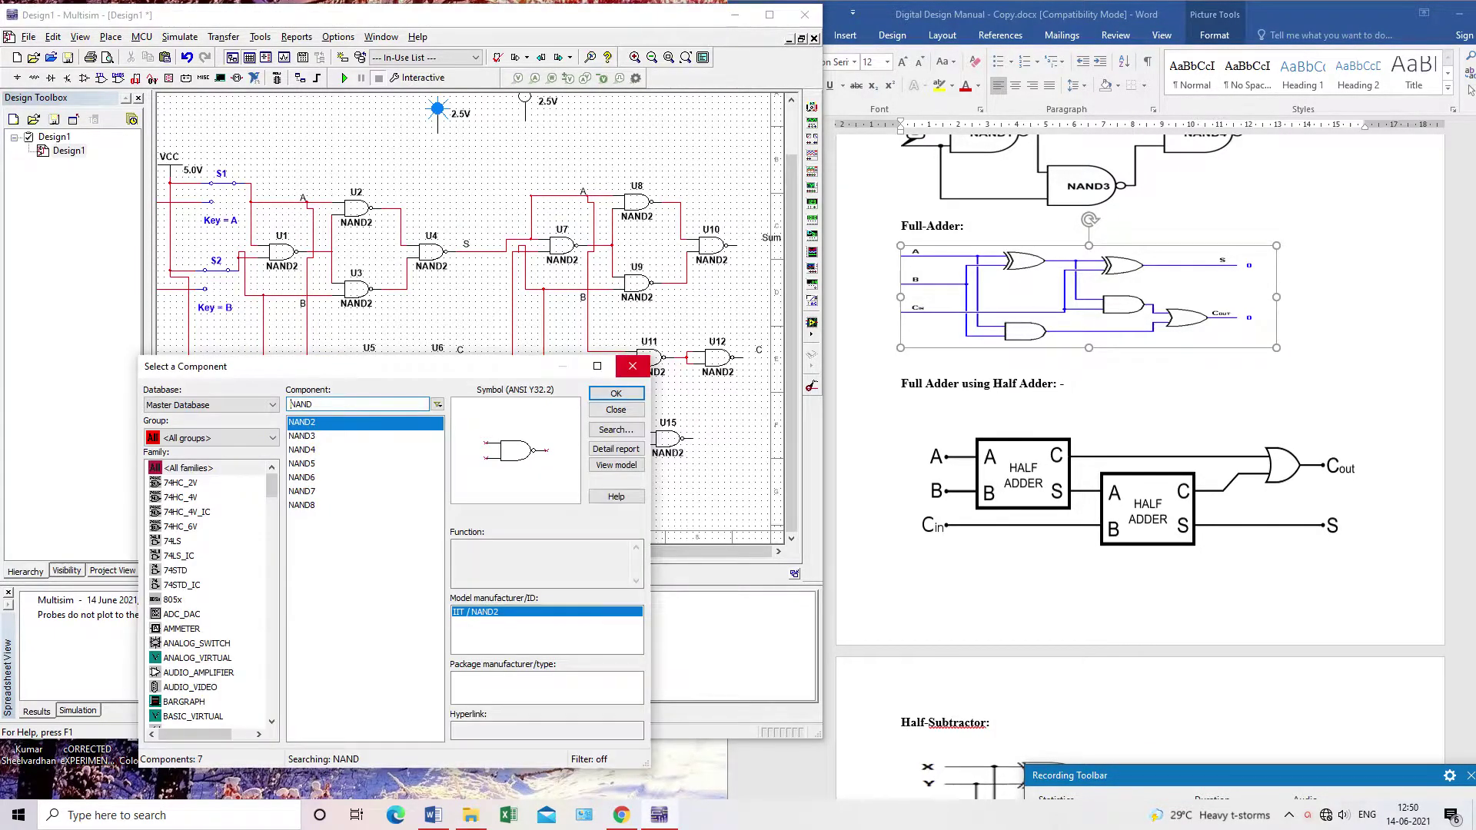
pyautogui.click(619, 361)
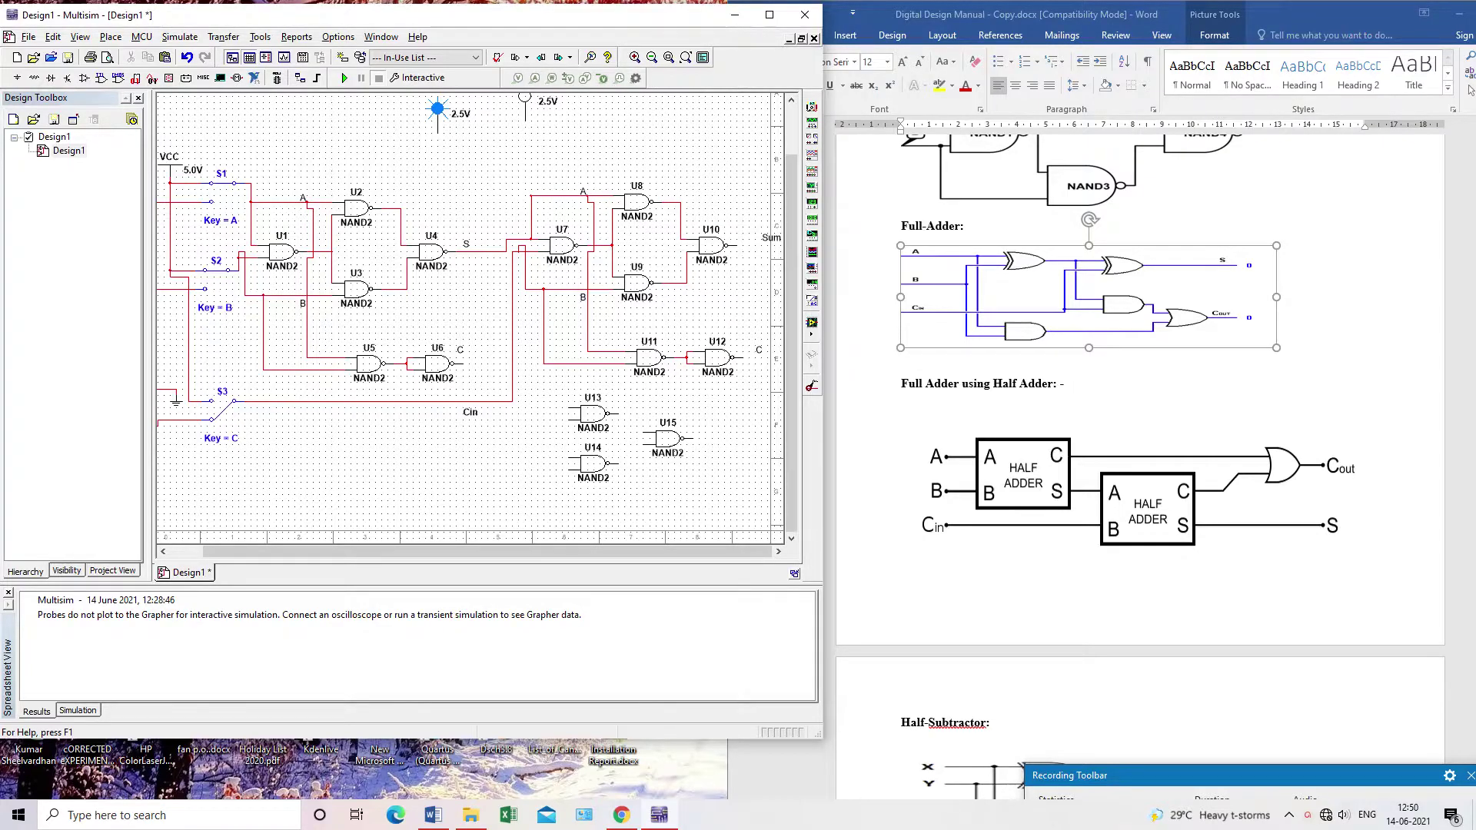
# Wire the output of gate U12 to both inputs of U13 and the output of U6 to both inputs of U14
pyautogui.click(463, 365)
pyautogui.press('Escape')
pyautogui.click(463, 364)
pyautogui.press('Escape')
pyautogui.click(568, 470)
pyautogui.click(743, 357)
pyautogui.click(568, 413)
pyautogui.click(462, 363)
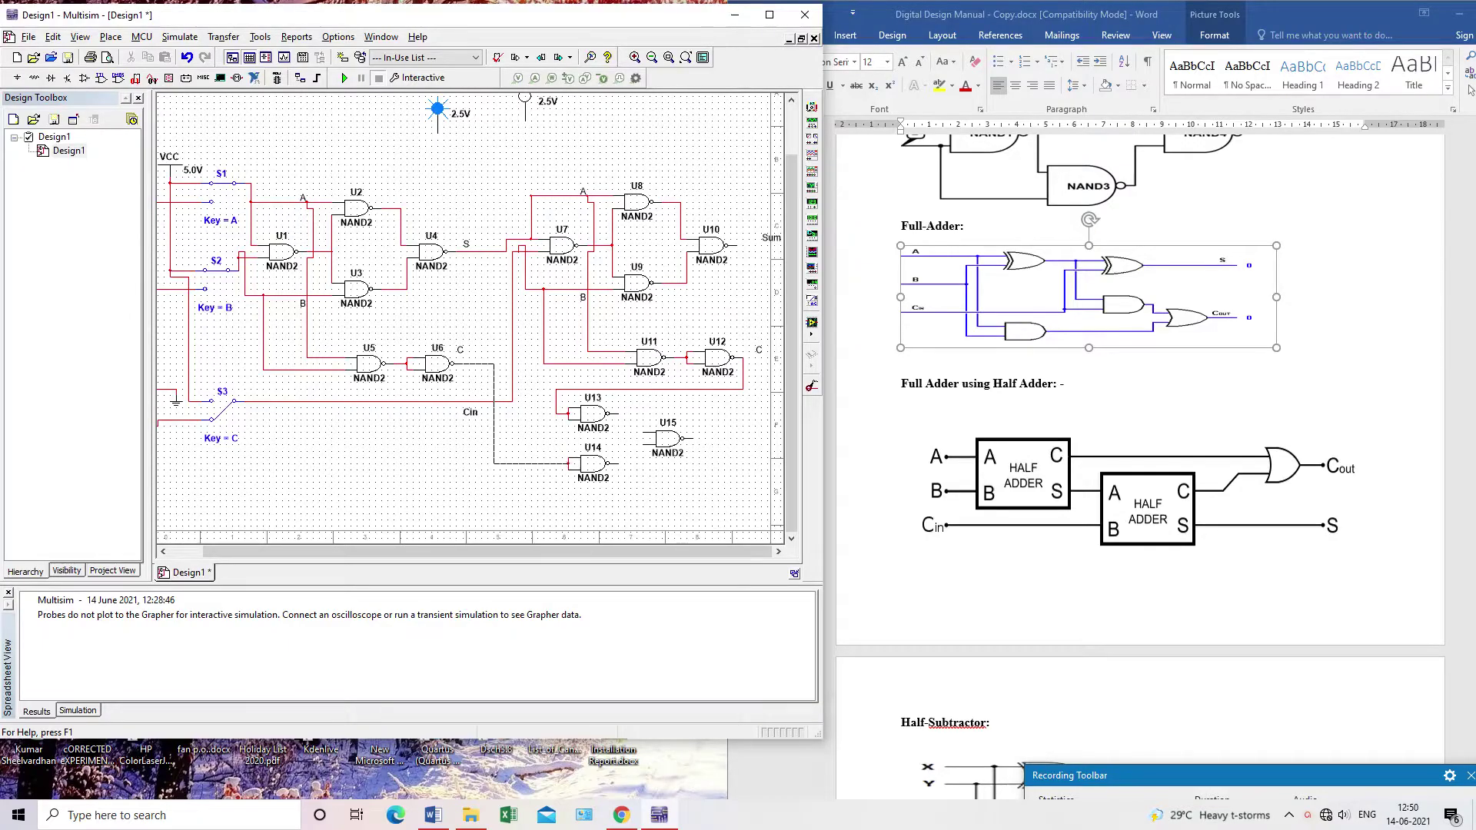
pyautogui.click(568, 464)
# Connect the outputs of gates U13 and U14 to the two inputs of gate U15
pyautogui.click(618, 414)
pyautogui.click(643, 432)
pyautogui.click(616, 463)
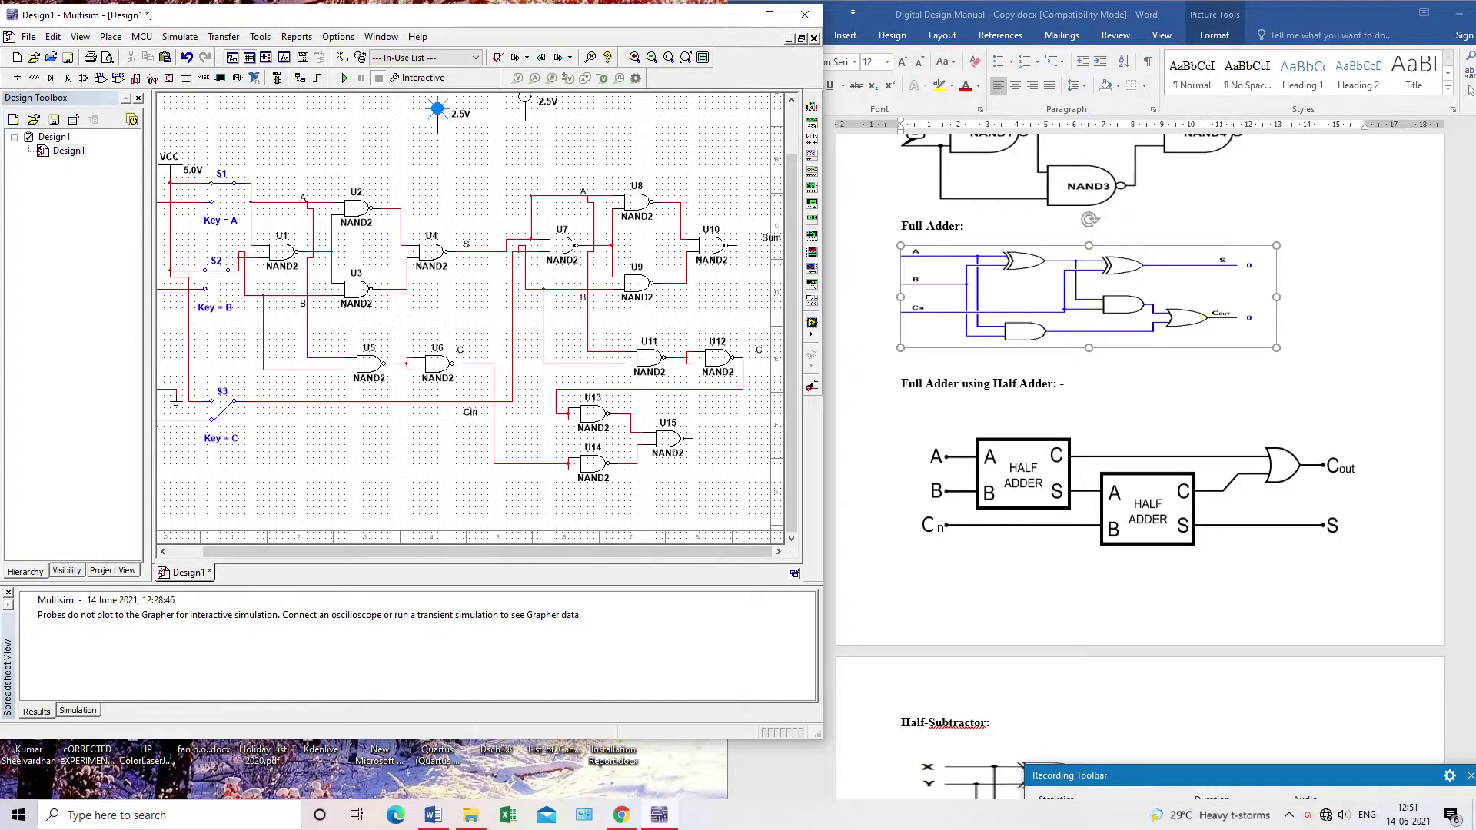
# Move probe X1 onto the output of gate U10 and probe X2 onto the output of gate U15
pyautogui.moveTo(487, 551); pyautogui.dragTo(453, 551)
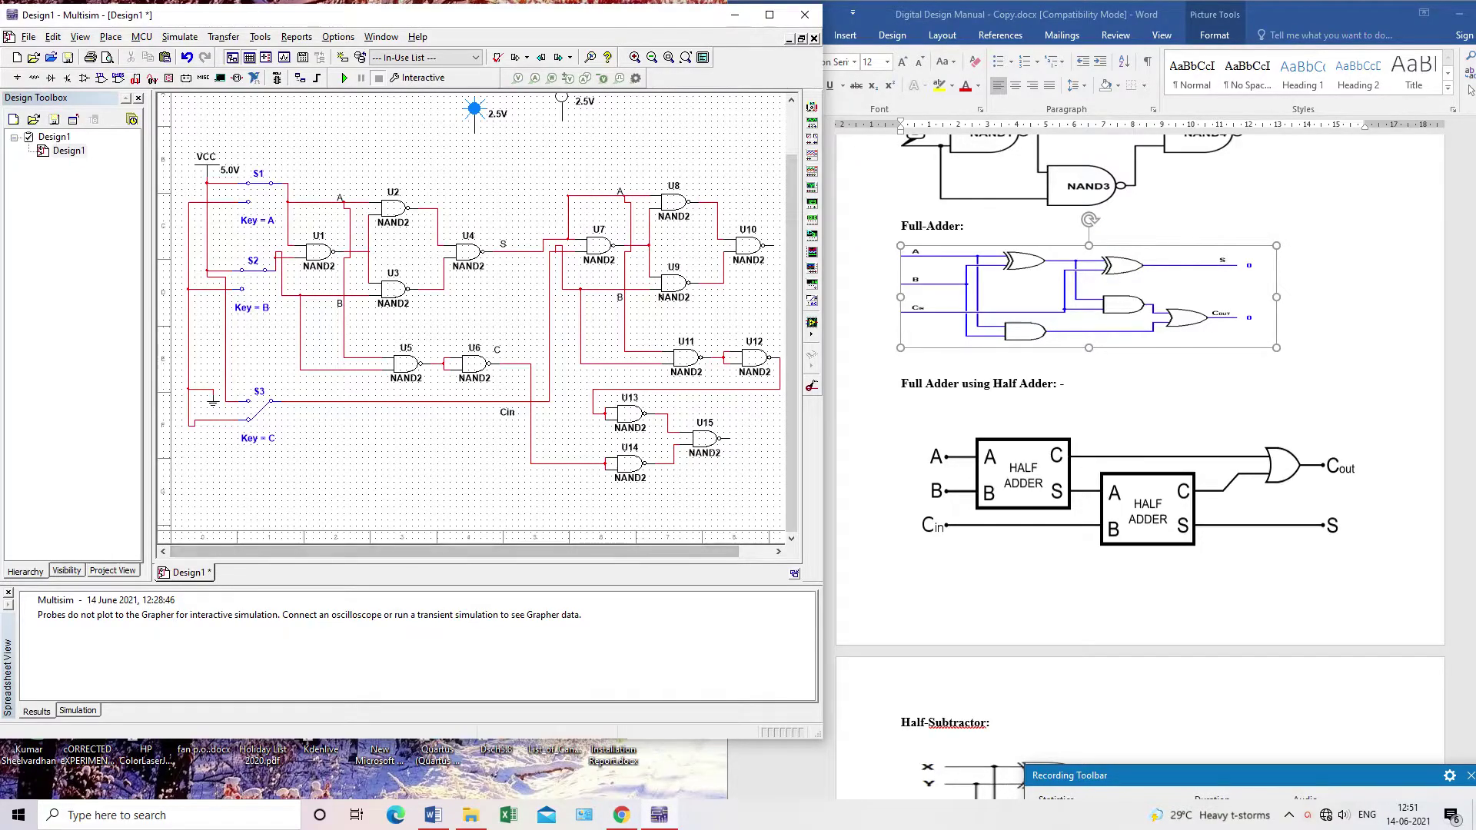
pyautogui.hscroll(2, 472, 325)
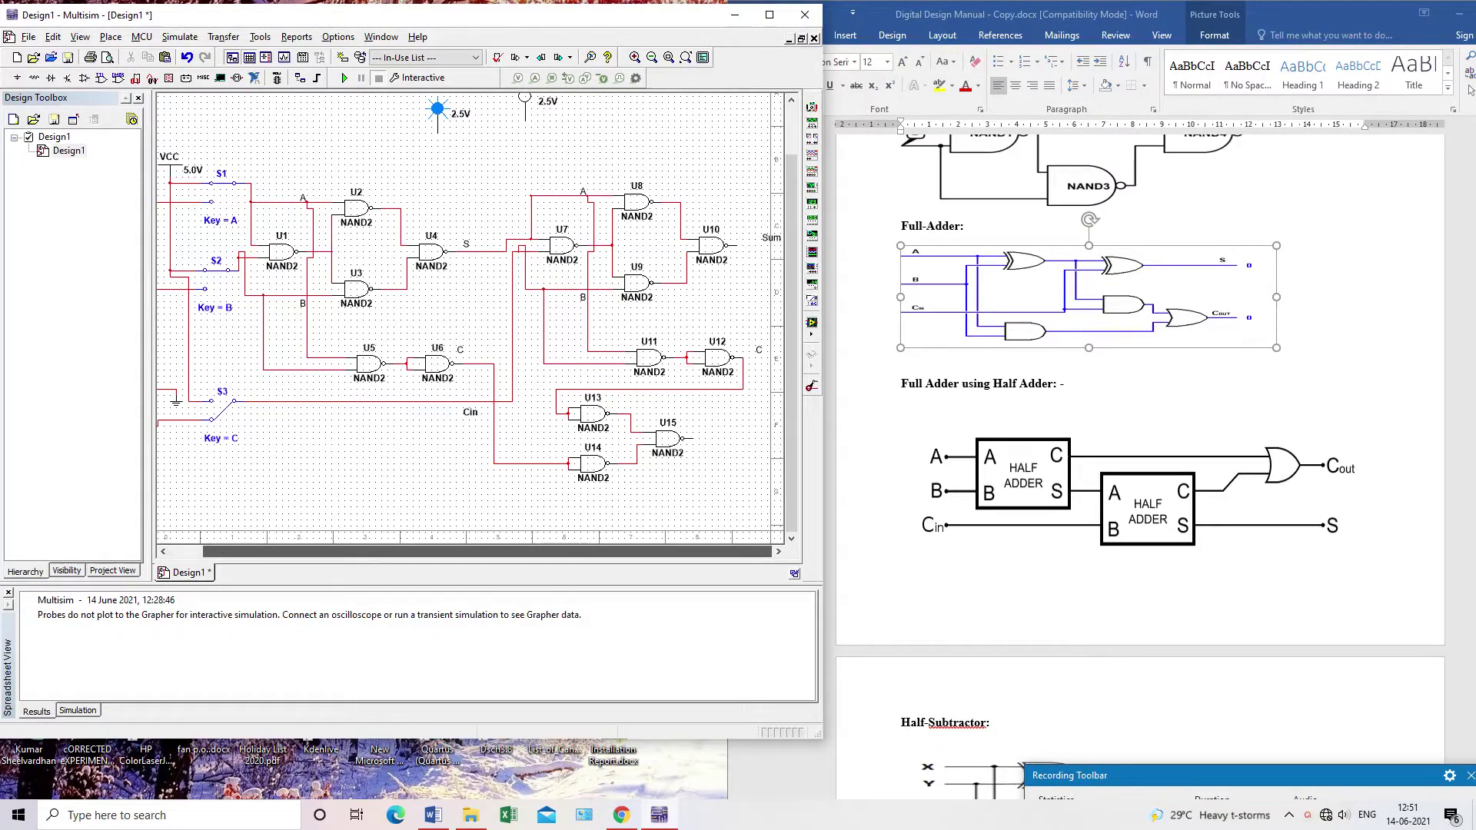
pyautogui.click(525, 108)
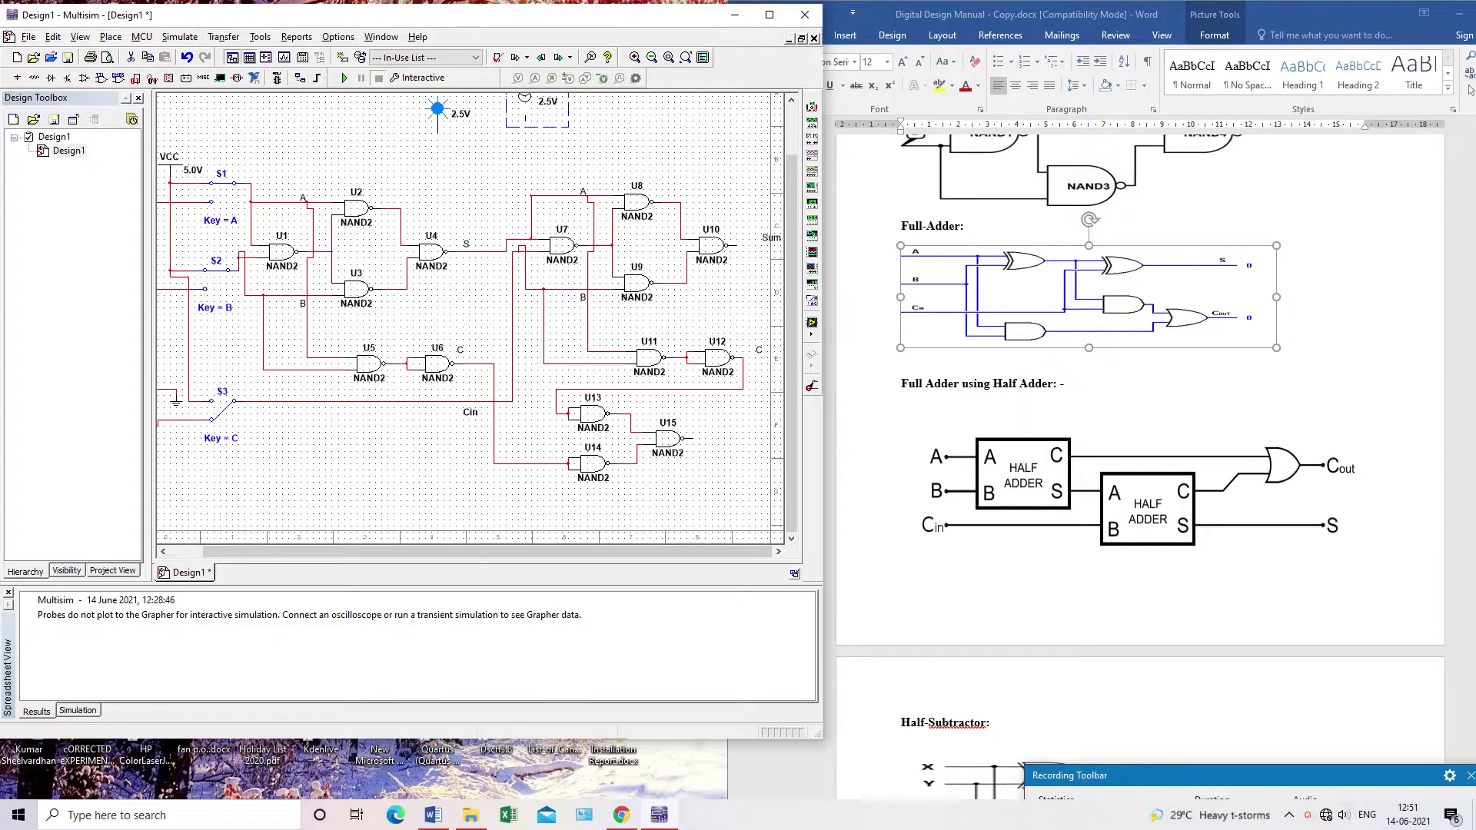
pyautogui.moveTo(528, 106); pyautogui.dragTo(742, 239)
pyautogui.press('Escape')
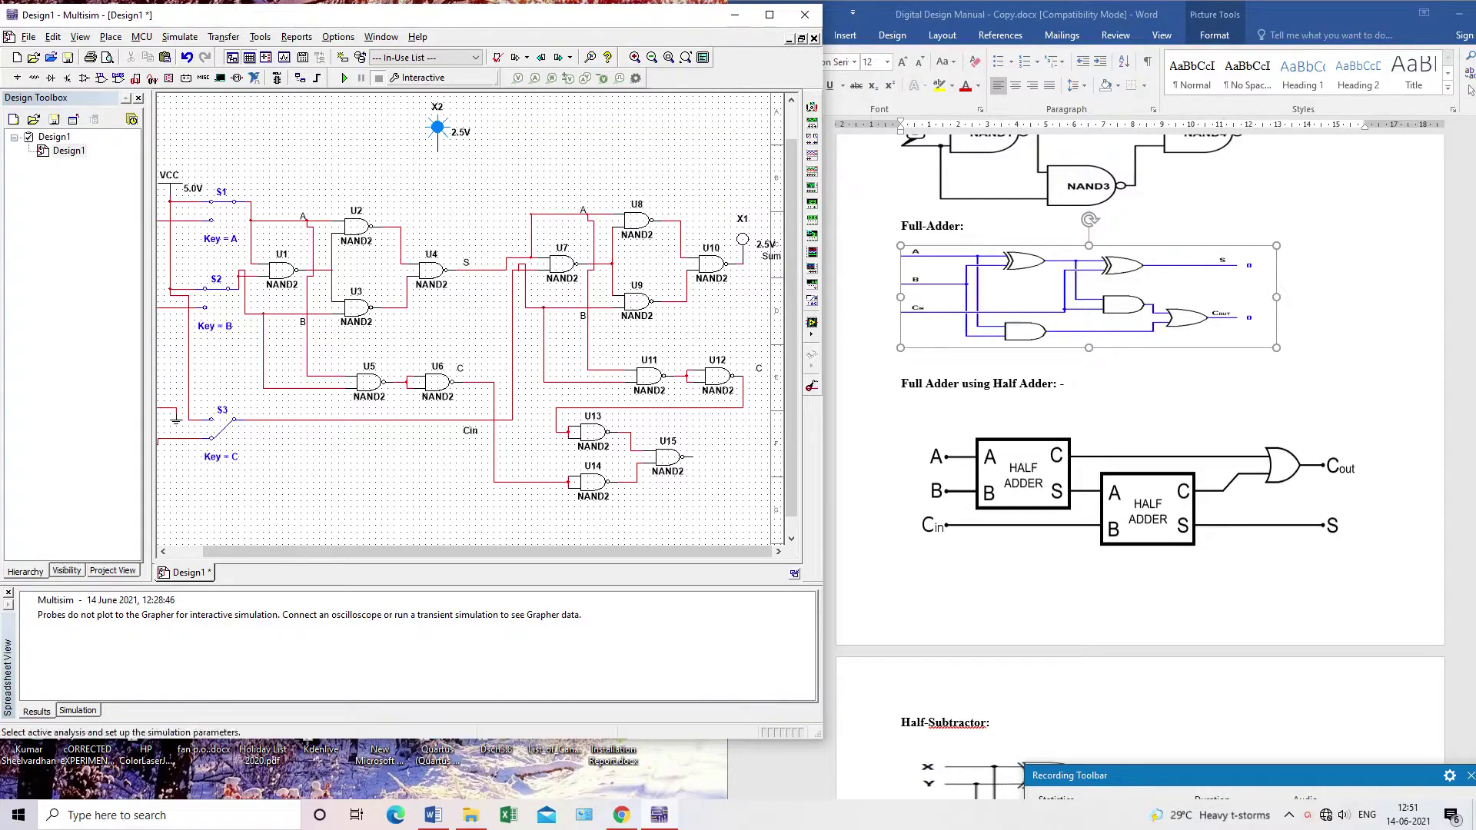
pyautogui.moveTo(438, 127); pyautogui.dragTo(705, 435)
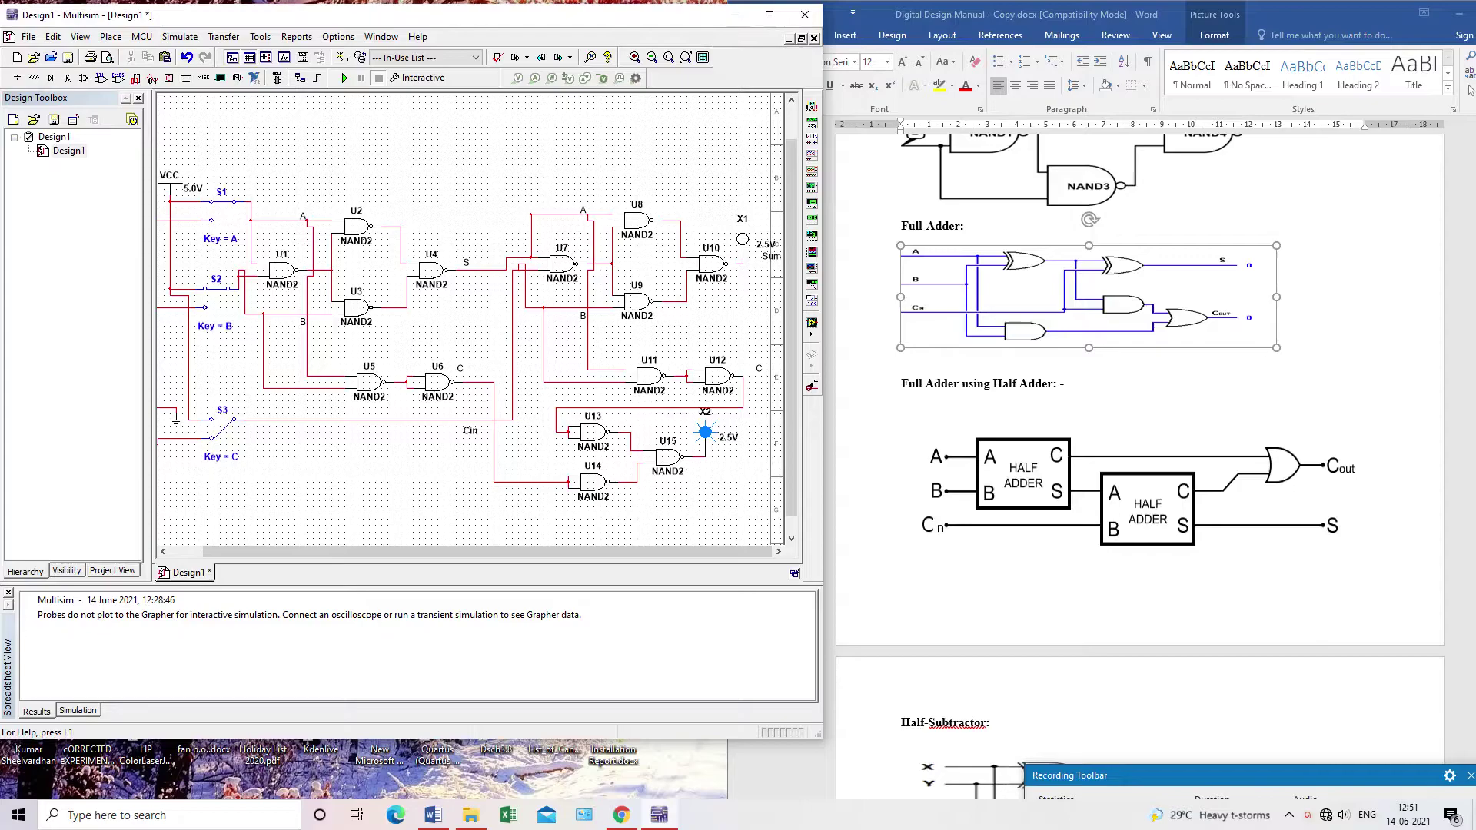
# Move the Sum label directly below the wire between gate U10 and probe X1
pyautogui.click(771, 255)
pyautogui.moveTo(770, 254); pyautogui.dragTo(747, 275)
pyautogui.press('Escape')
# Add the text label Cout below probe X2 at the output of gate U15
pyautogui.click(461, 369)
pyautogui.press('Escape')
pyautogui.write('C')
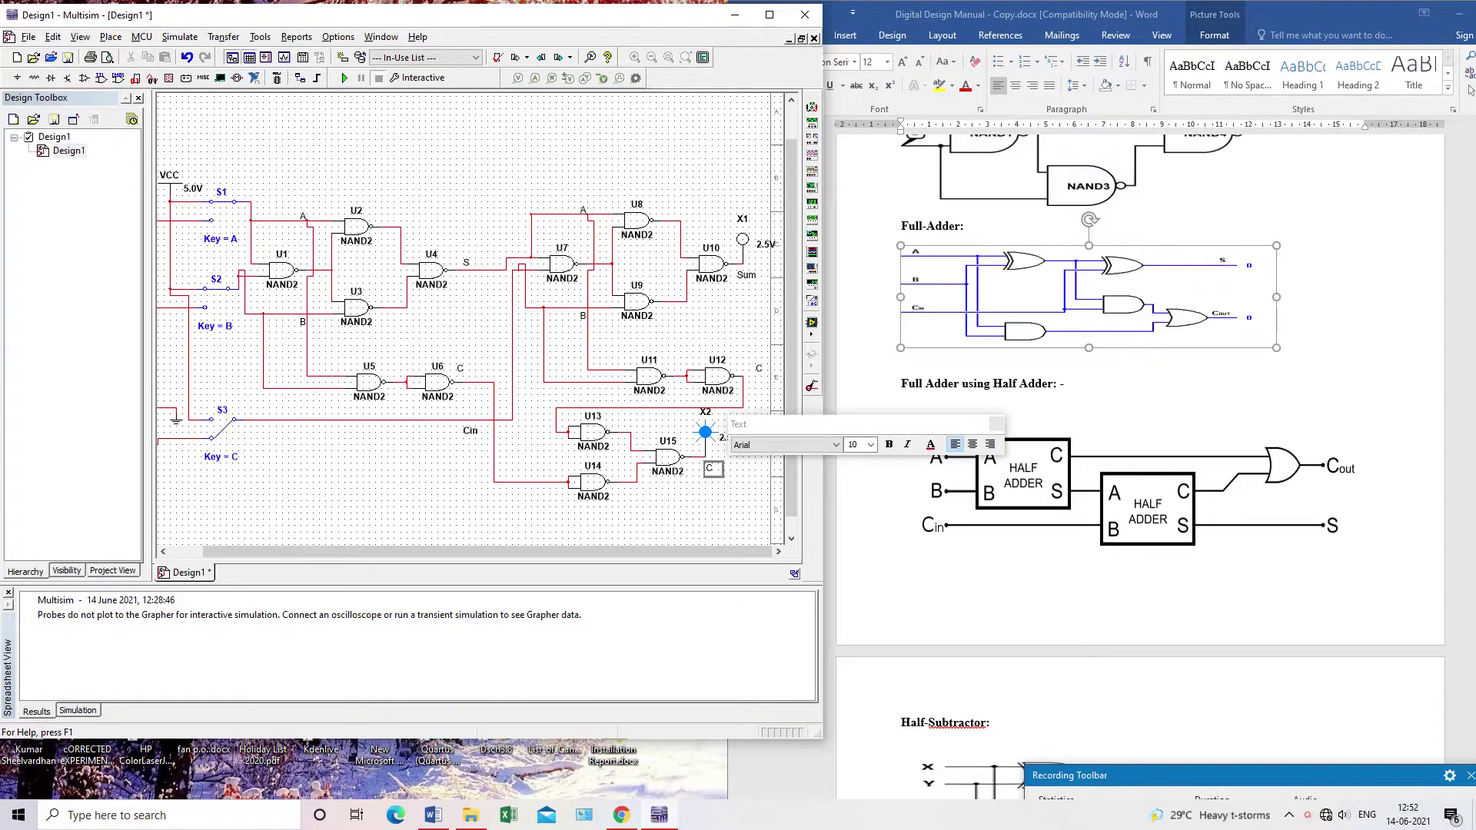
pyautogui.write('out')
pyautogui.press('Escape')
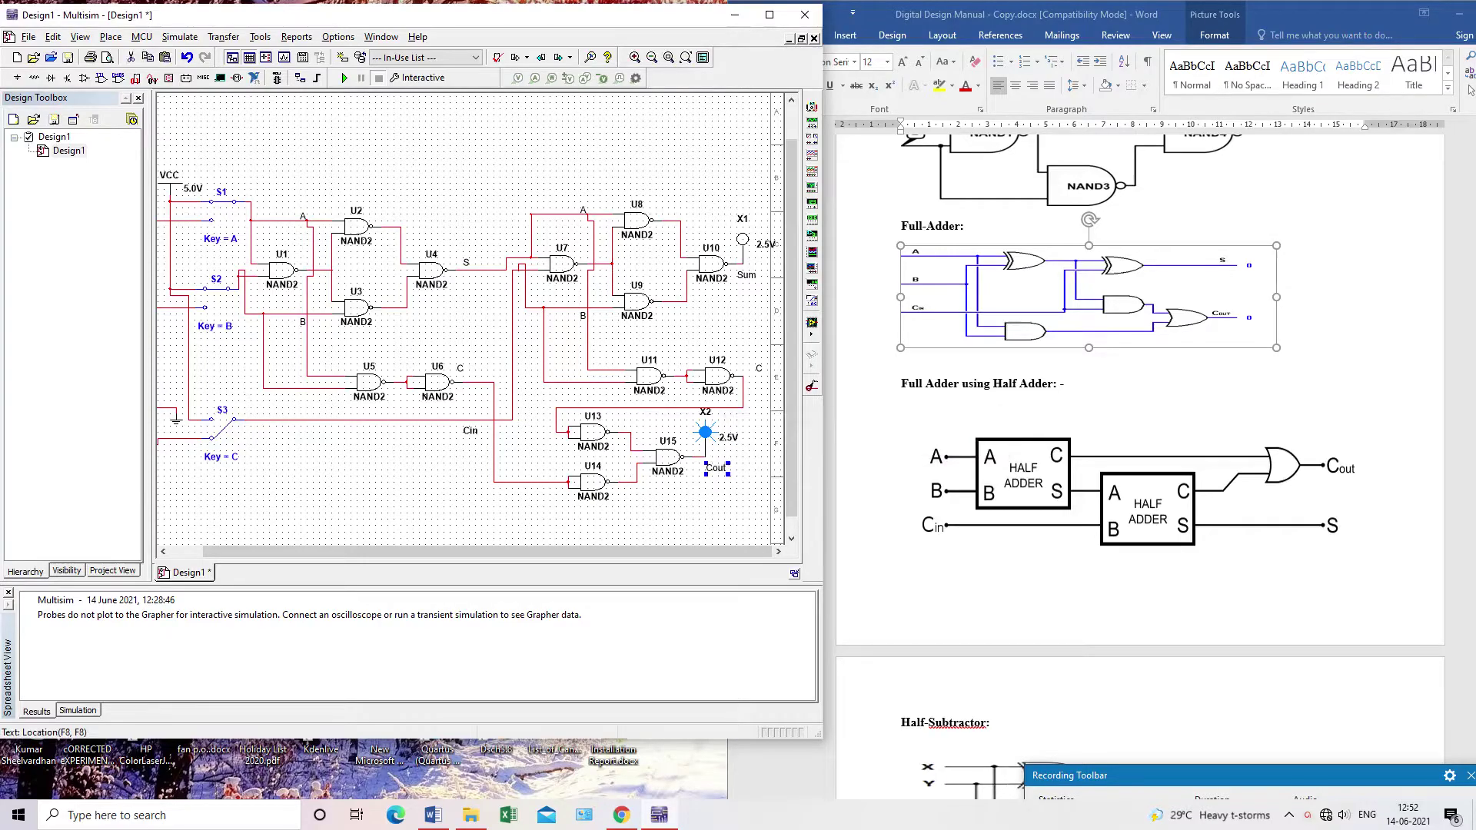
pyautogui.press('Escape')
# Set switches A, B and C to their ground positions so all three adder inputs are 0
pyautogui.moveTo(488, 551); pyautogui.dragTo(453, 551)
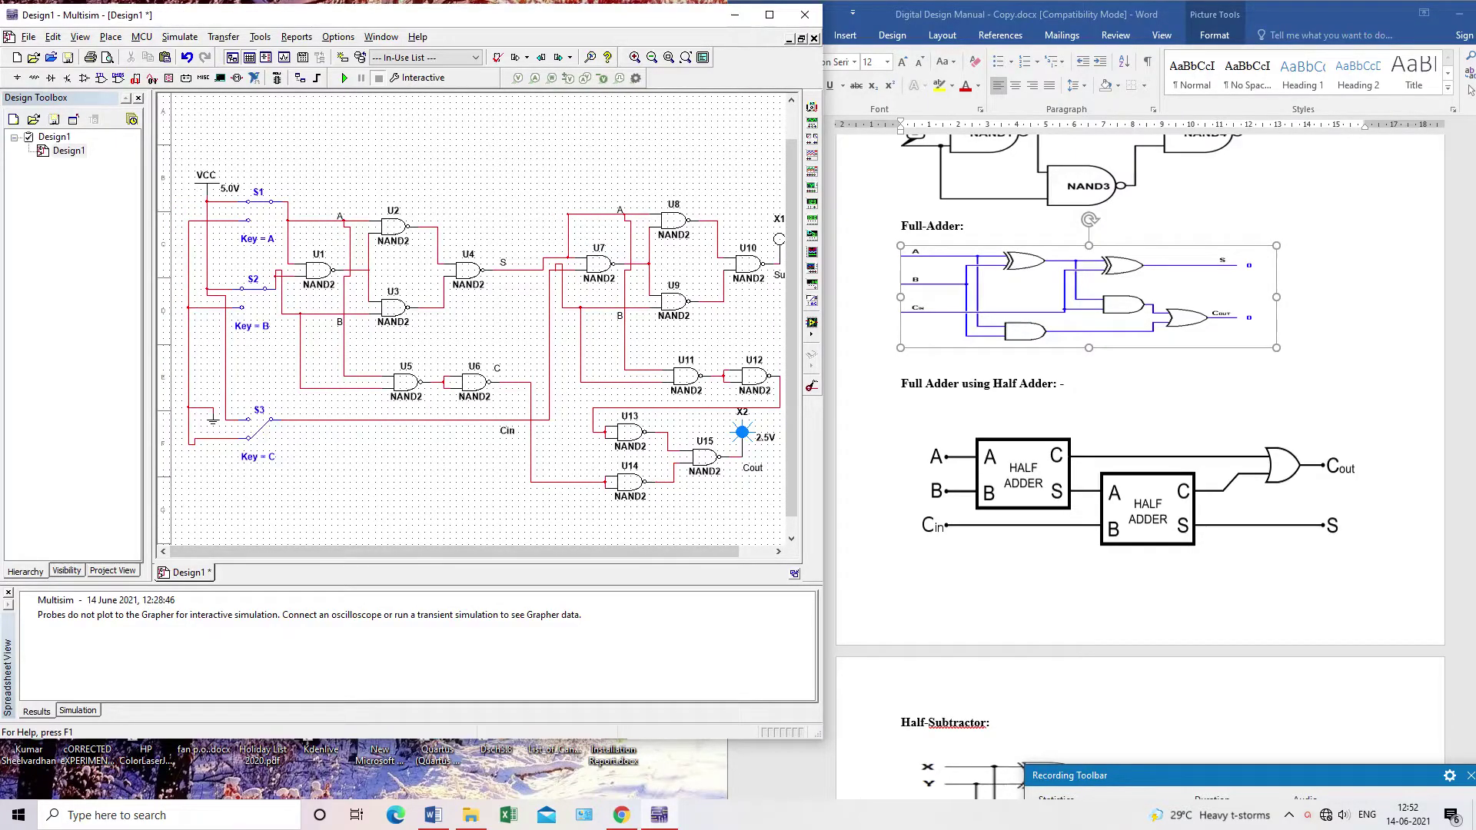
pyautogui.press('a')
pyautogui.press('b')
pyautogui.press('c')
pyautogui.press('c')
# Bring up the Full Adder truth table in the Word manual and widen the Multisim window to show both output probes
pyautogui.scroll(-10, 1140, 461)
pyautogui.scroll(-9, 1140, 461)
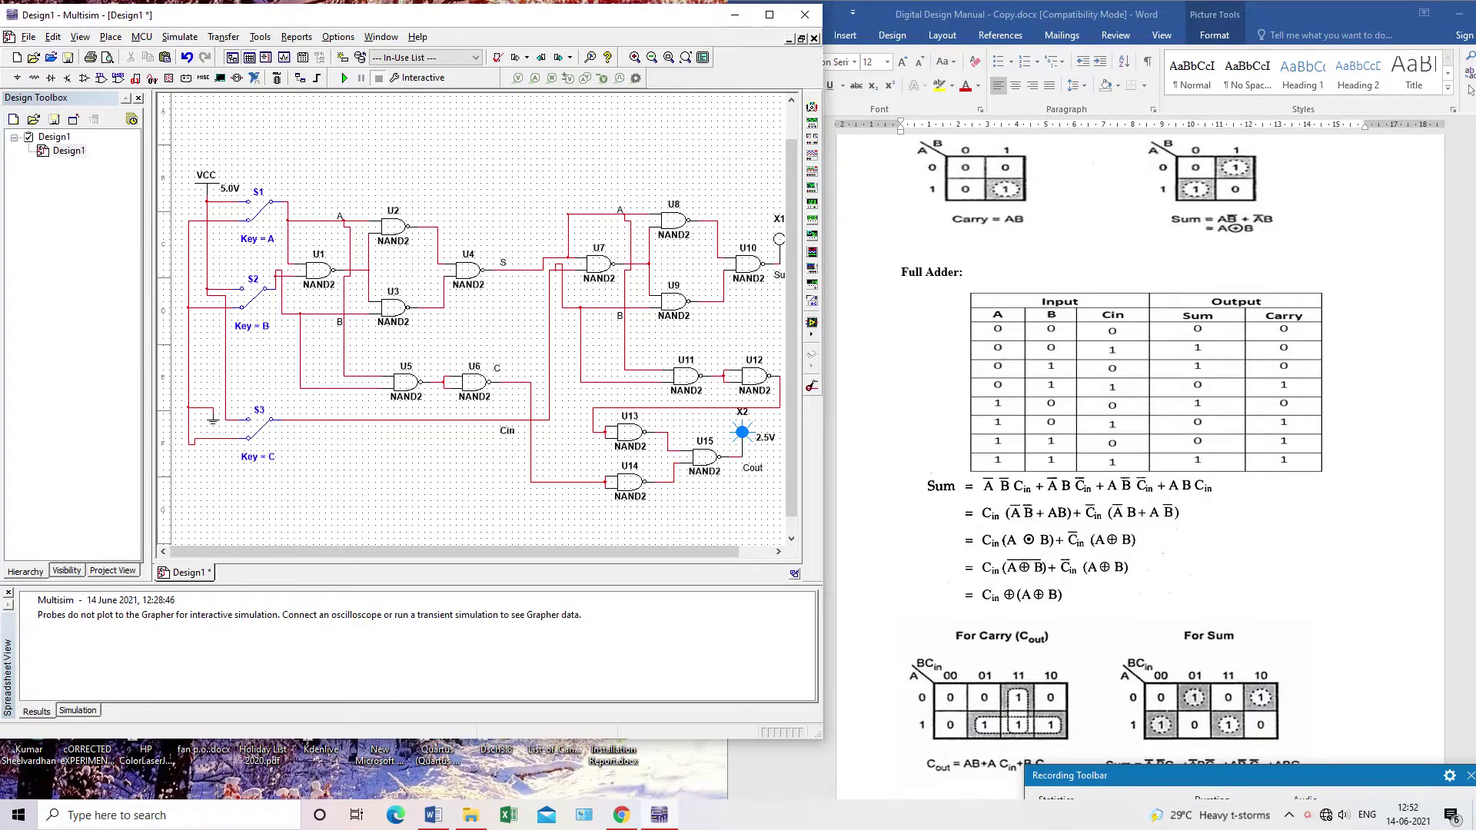
pyautogui.moveTo(821, 384); pyautogui.dragTo(857, 384)
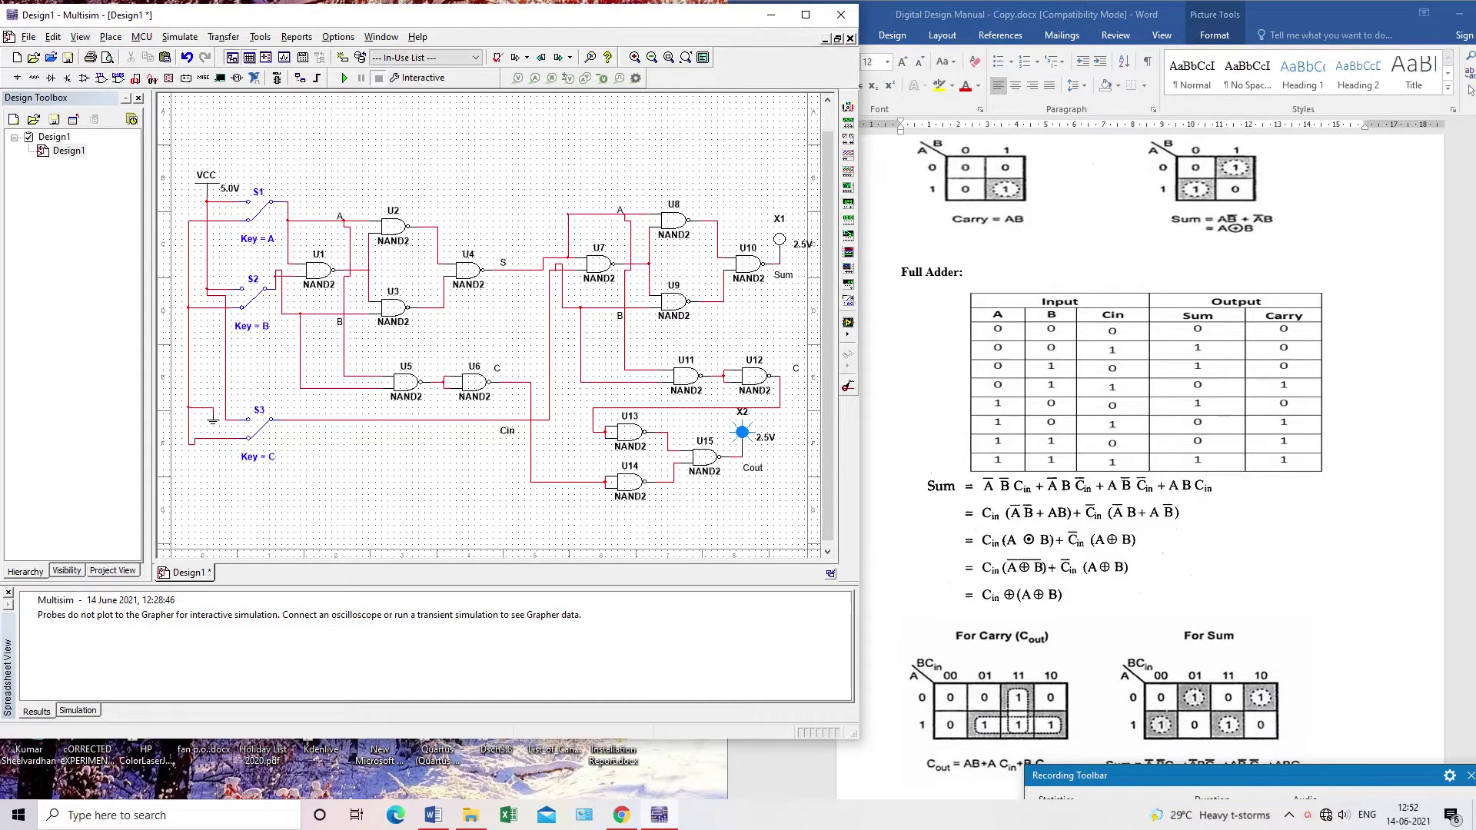
# Run the simulation and toggle switches C, B and A, checking the Sum and Cout probes against the Full Adder truth table
pyautogui.click(344, 78)
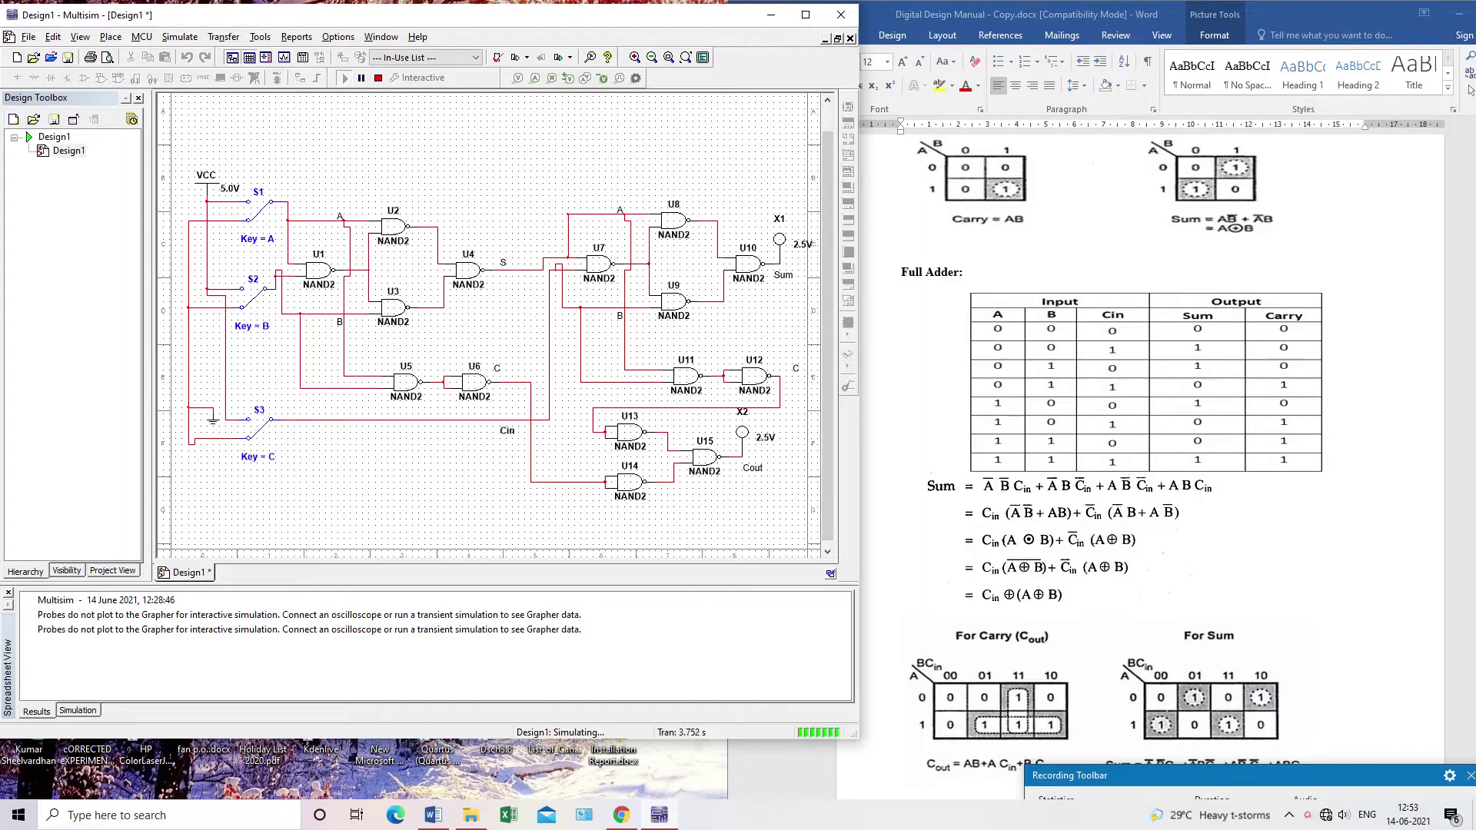
pyautogui.press('c')
pyautogui.press('b')
pyautogui.press('b')
pyautogui.press('b')
pyautogui.press('a')
pyautogui.scroll(4, 1153, 461)
pyautogui.scroll(5, 1150, 467)
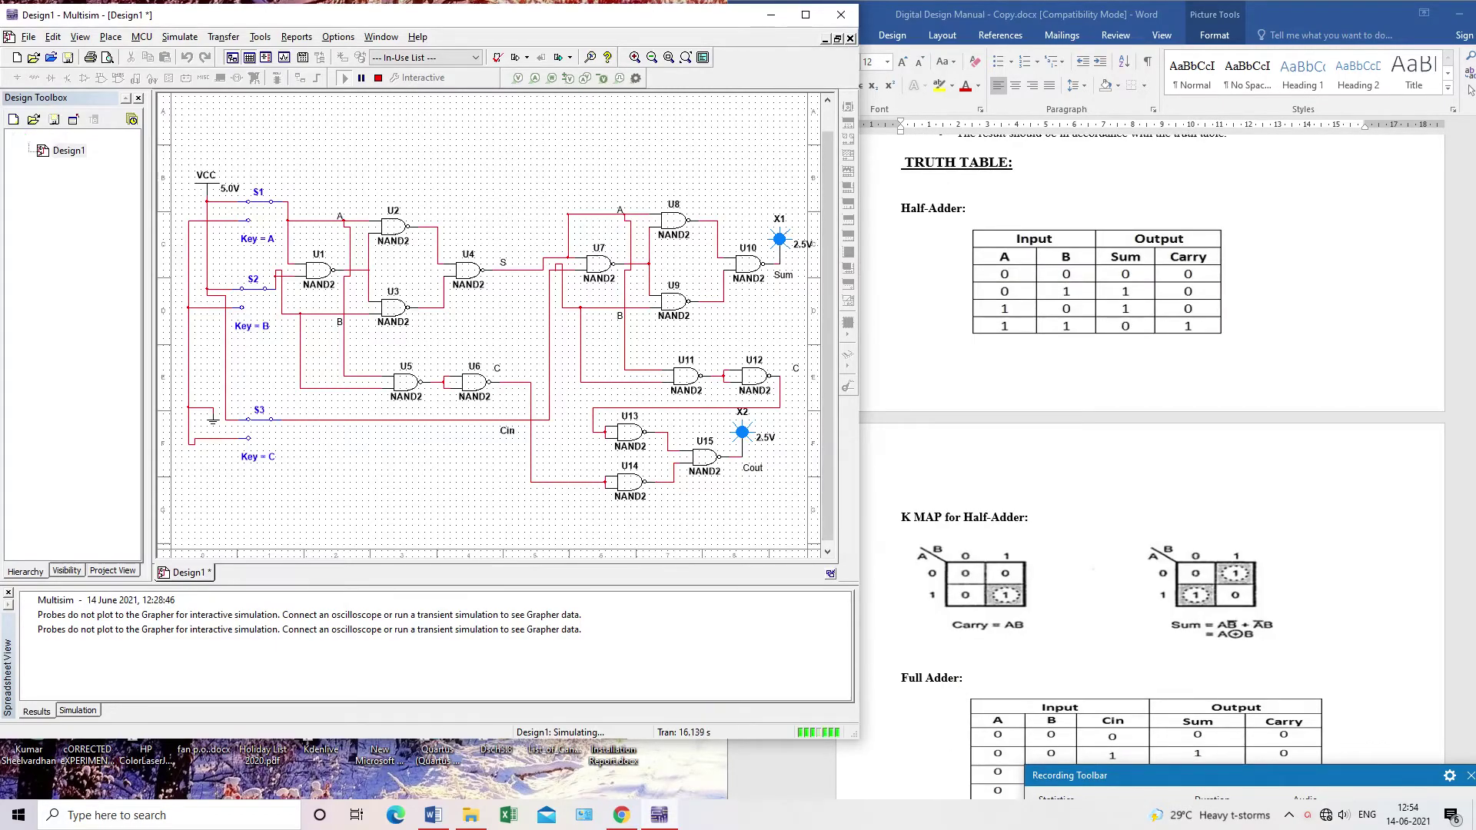
pyautogui.scroll(-9, 1153, 461)
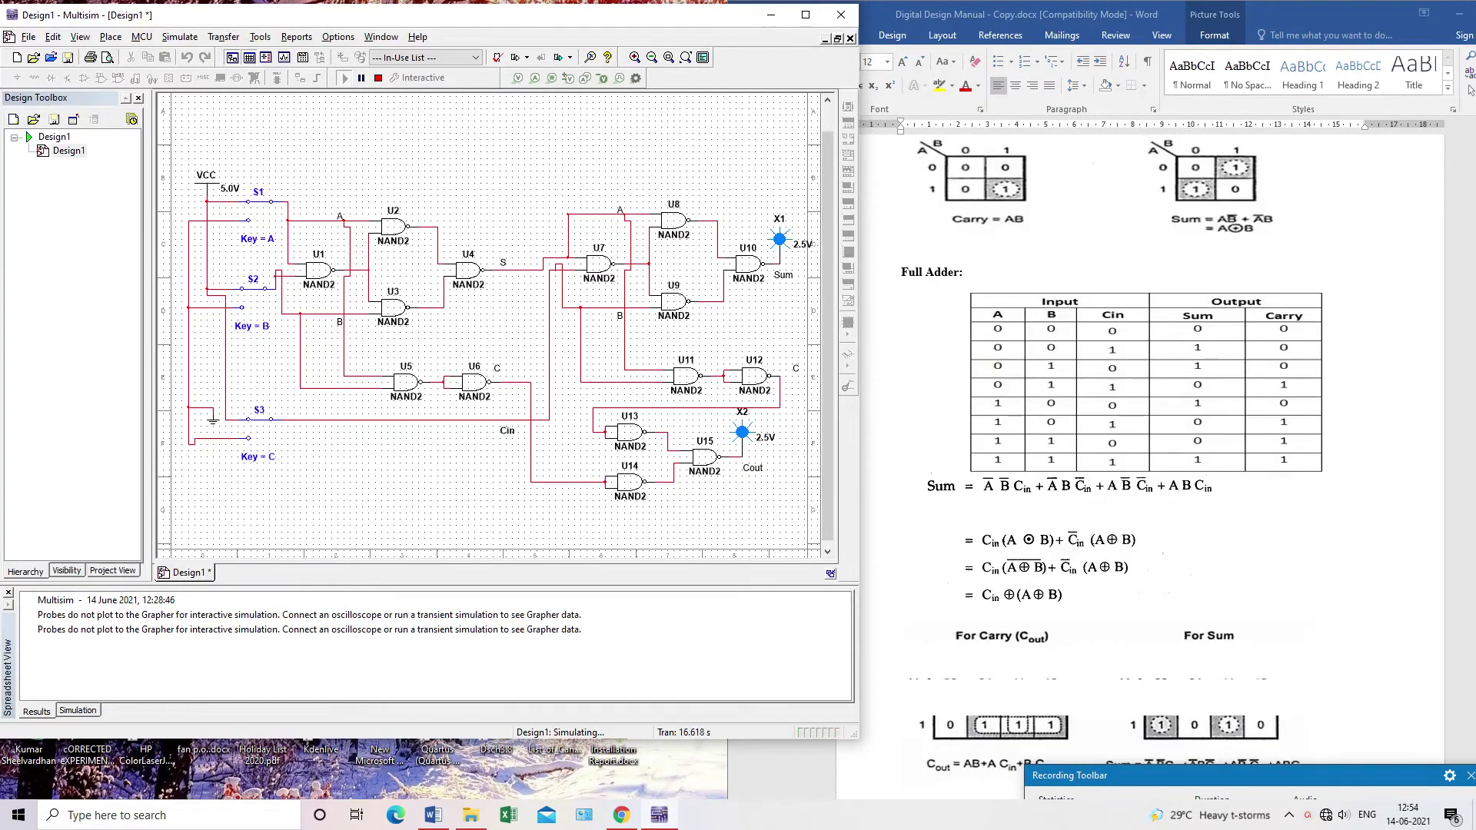